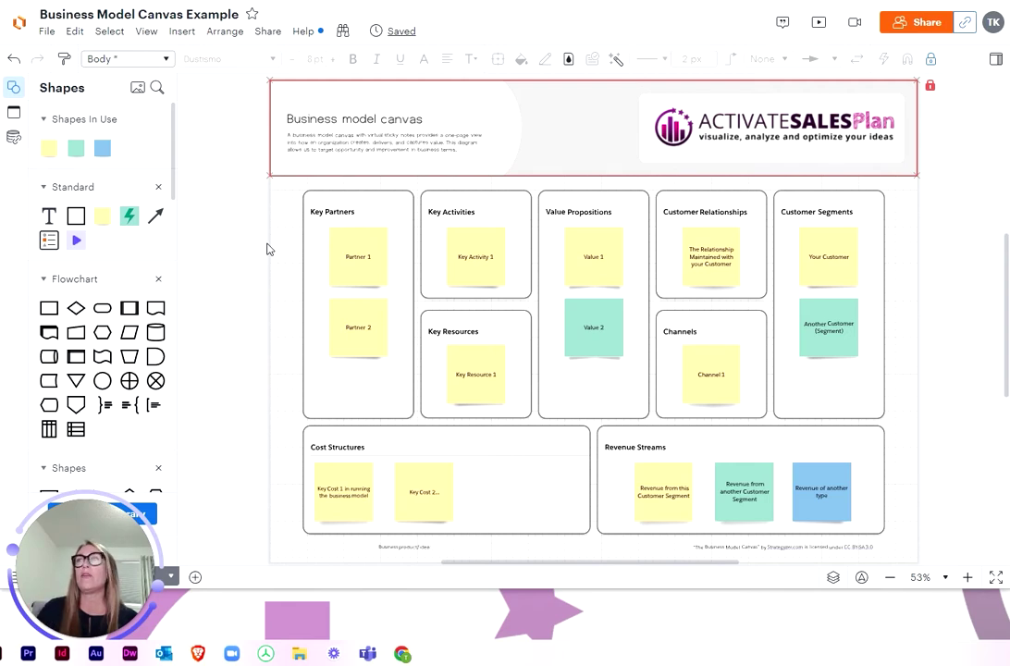
Replace the "Value 1" note's text with "Will deliver..." and add a blank yellow sticky note beneath it
{"action": "left_click", "coordinate": [261, 252]}
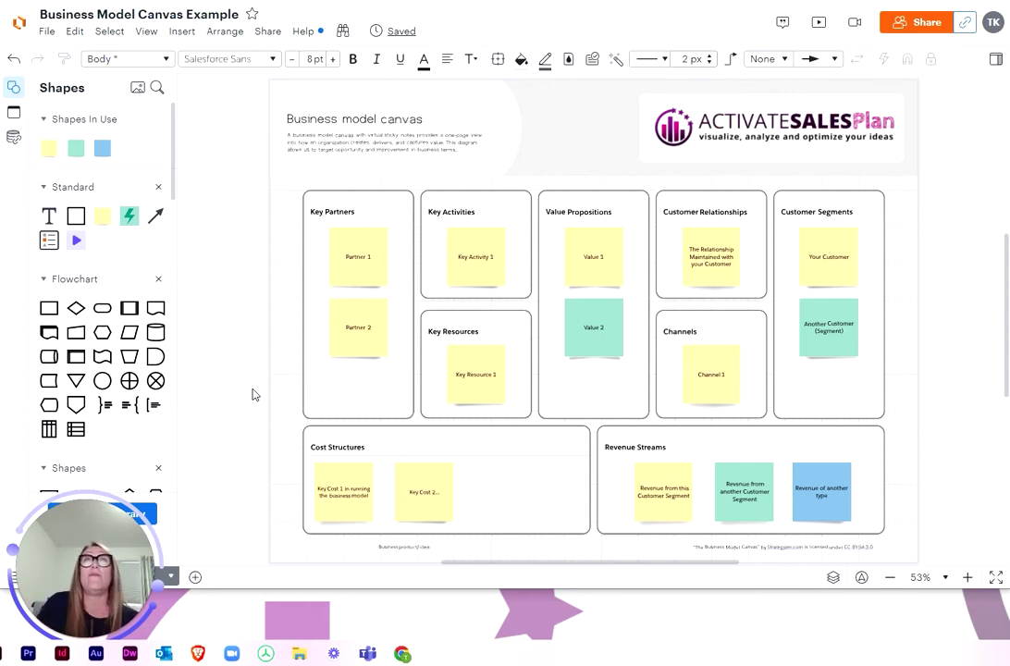
{"action": "left_click", "coordinate": [604, 275]}
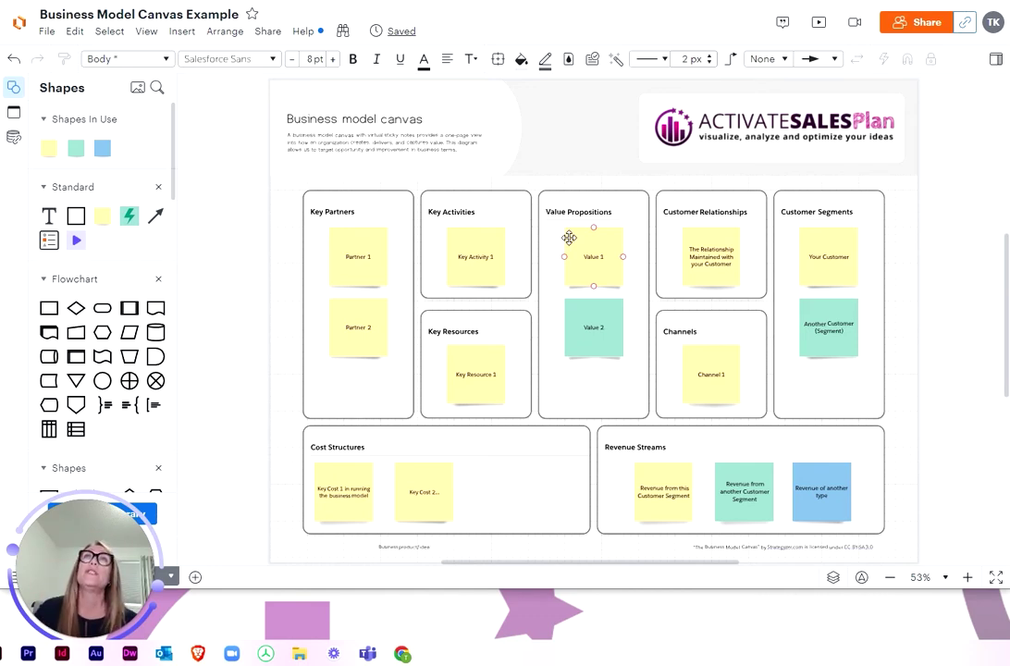
{"action": "double_click", "coordinate": [593, 259]}
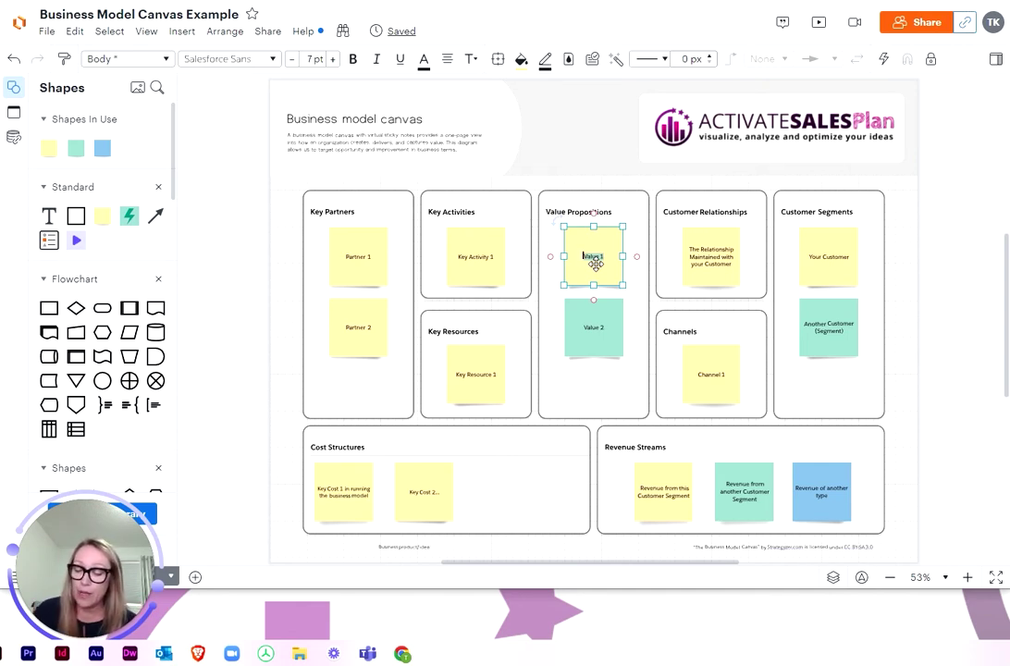
{"action": "key", "text": "BackSpace"}
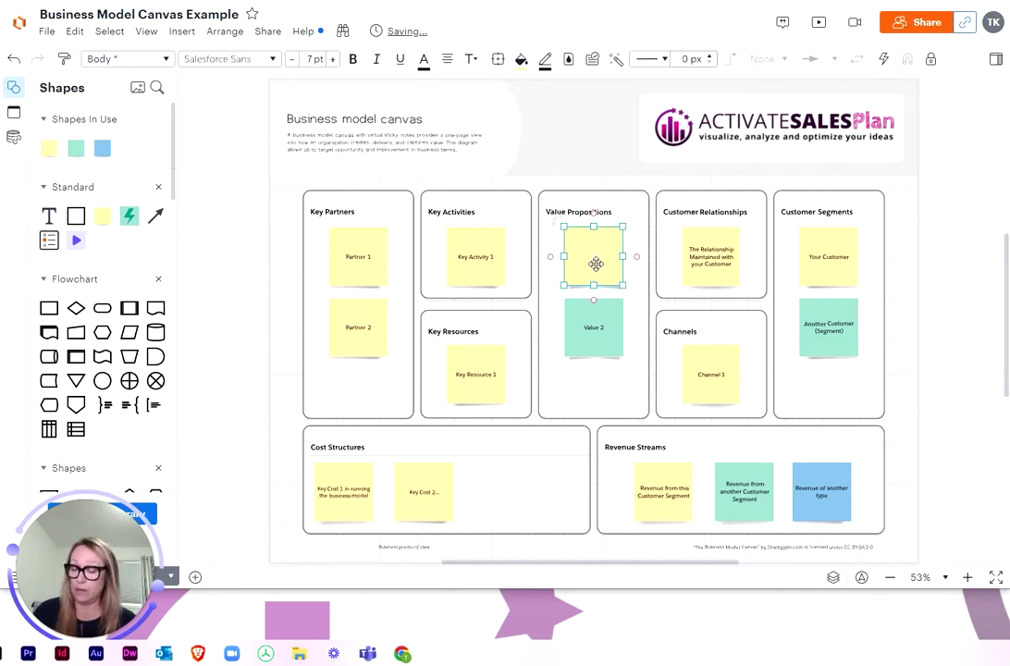
{"action": "type", "text": "Valu"}
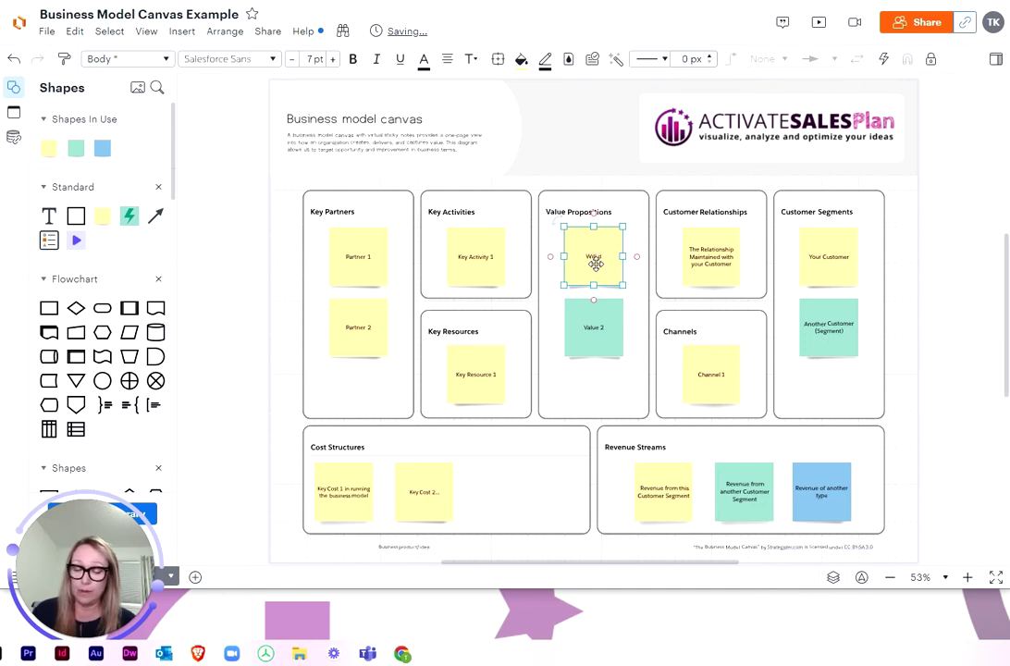
{"action": "type", "text": "live"}
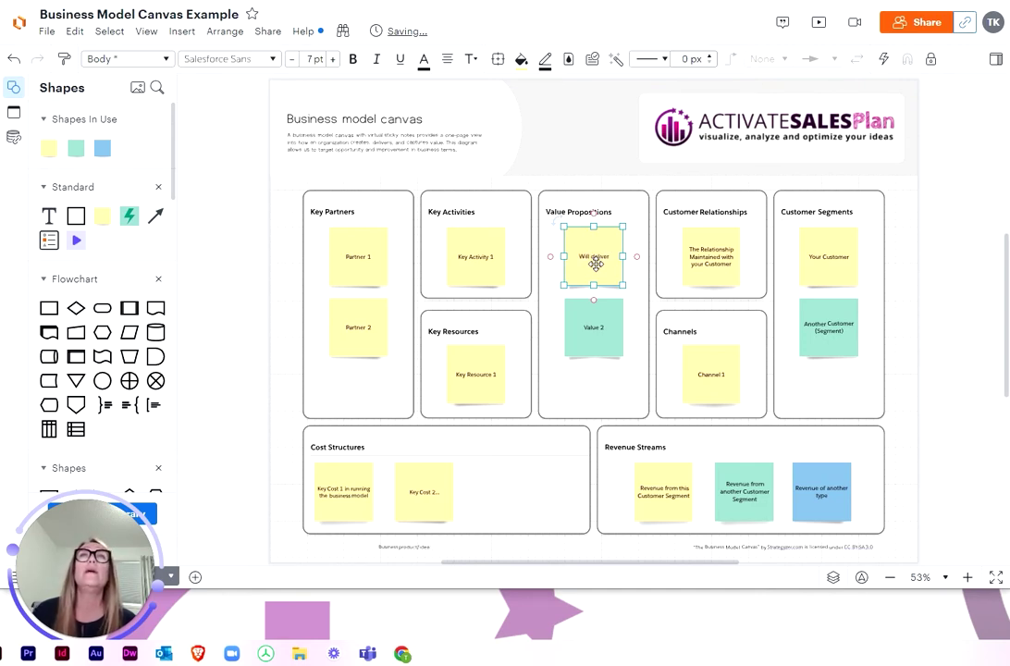
{"action": "type", "text": "r..."}
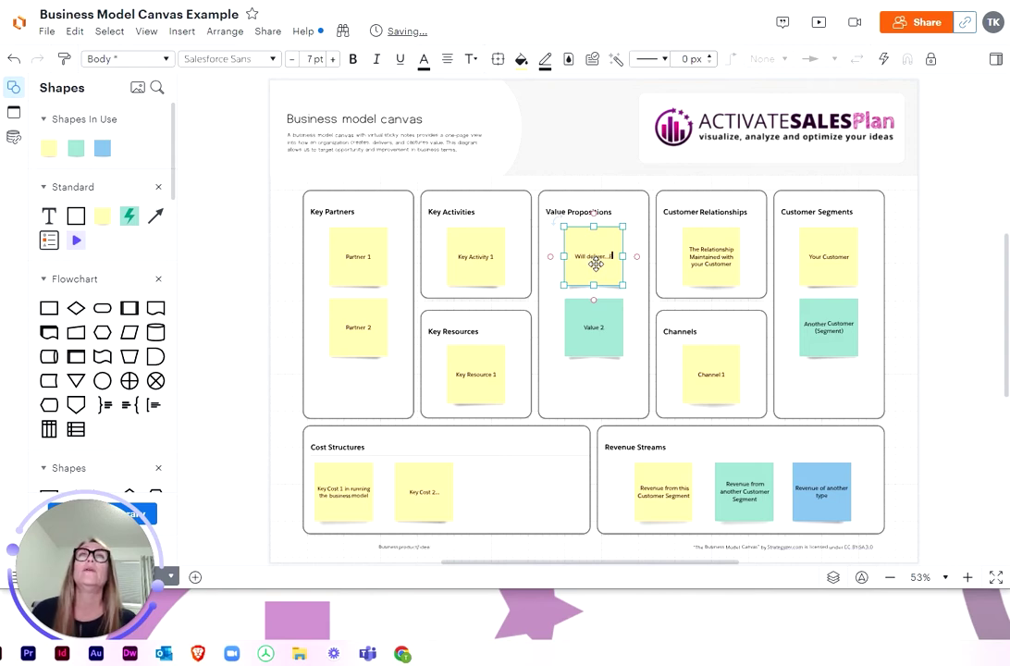
{"action": "key", "text": "ctrl+Return"}
Continue the first Value Propositions note with "Vegan and Vegetarian" after "Will deliver..."
{"action": "double_click", "coordinate": [595, 259]}
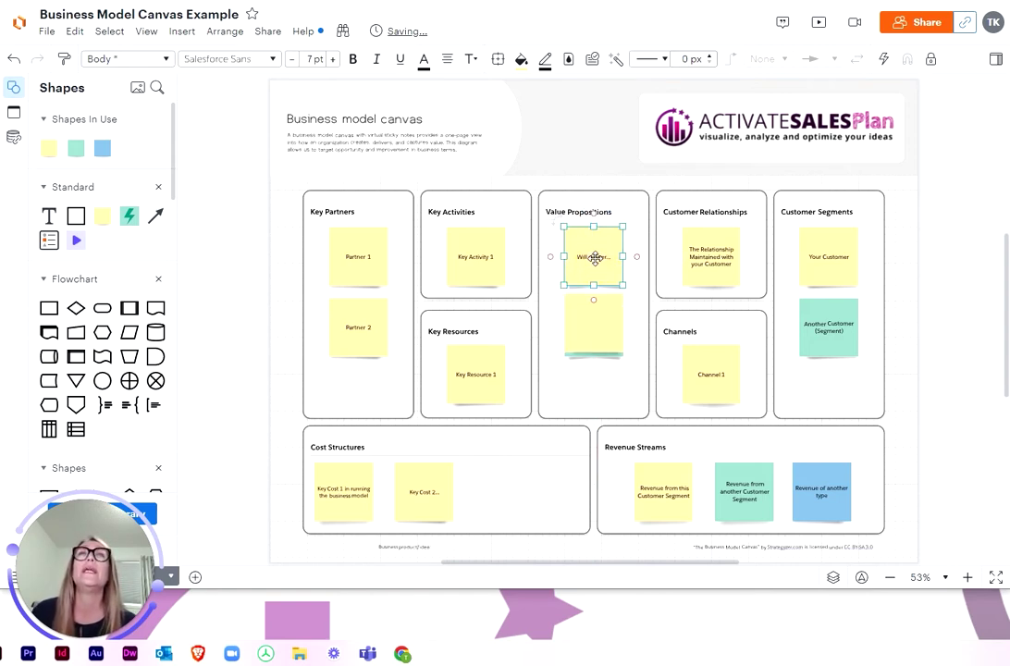
{"action": "key", "text": "Escape"}
{"action": "type", "text": "Veg"}
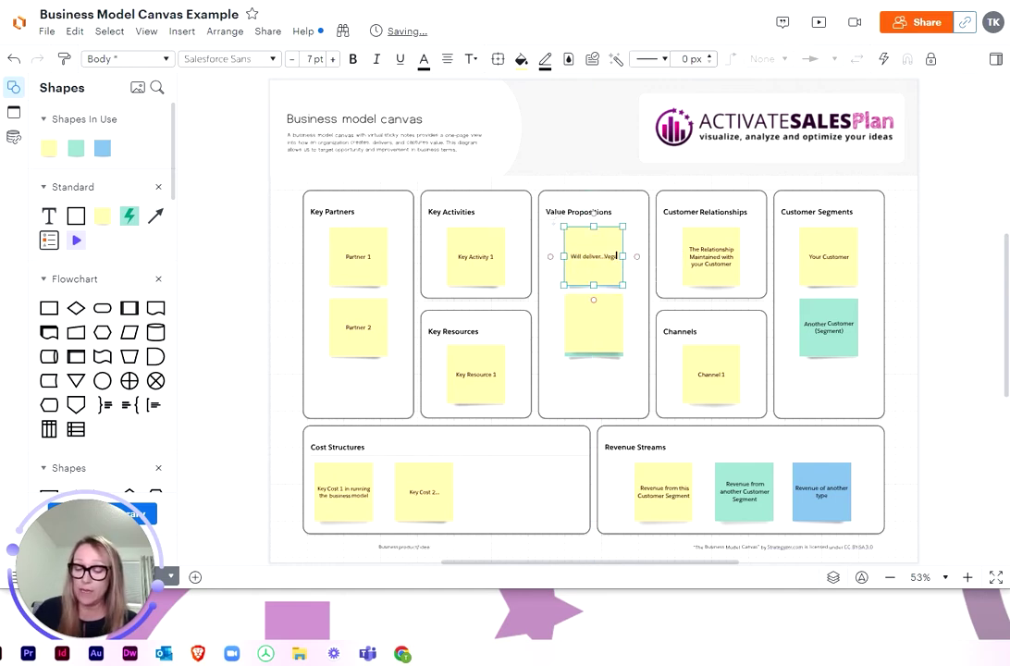
{"action": "type", "text": "an"}
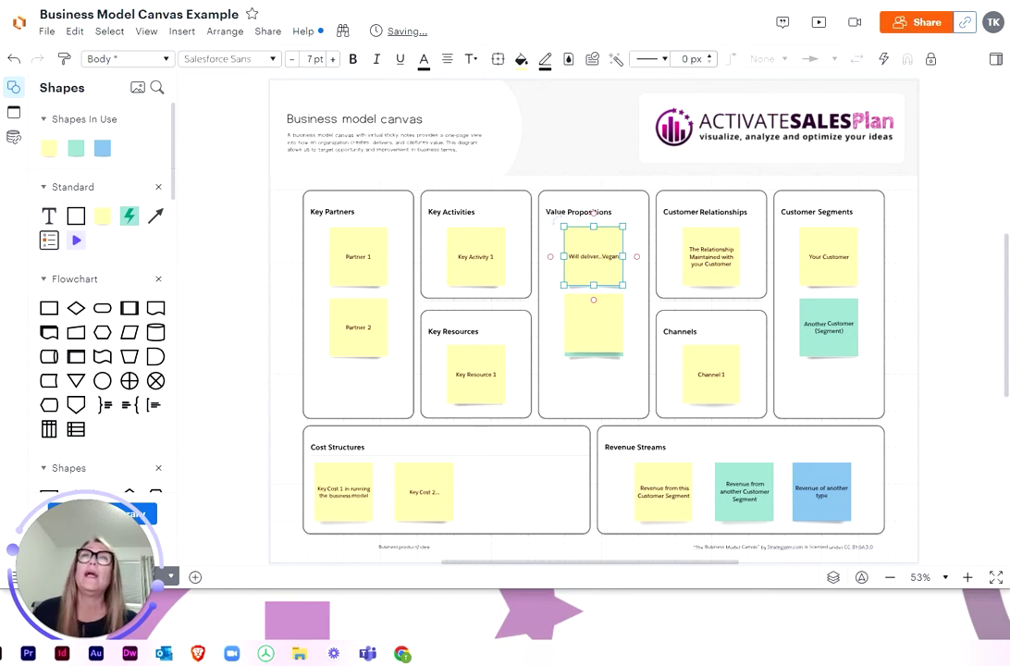
{"action": "type", "text": " and t"}
{"action": "type", "text": "eg"}
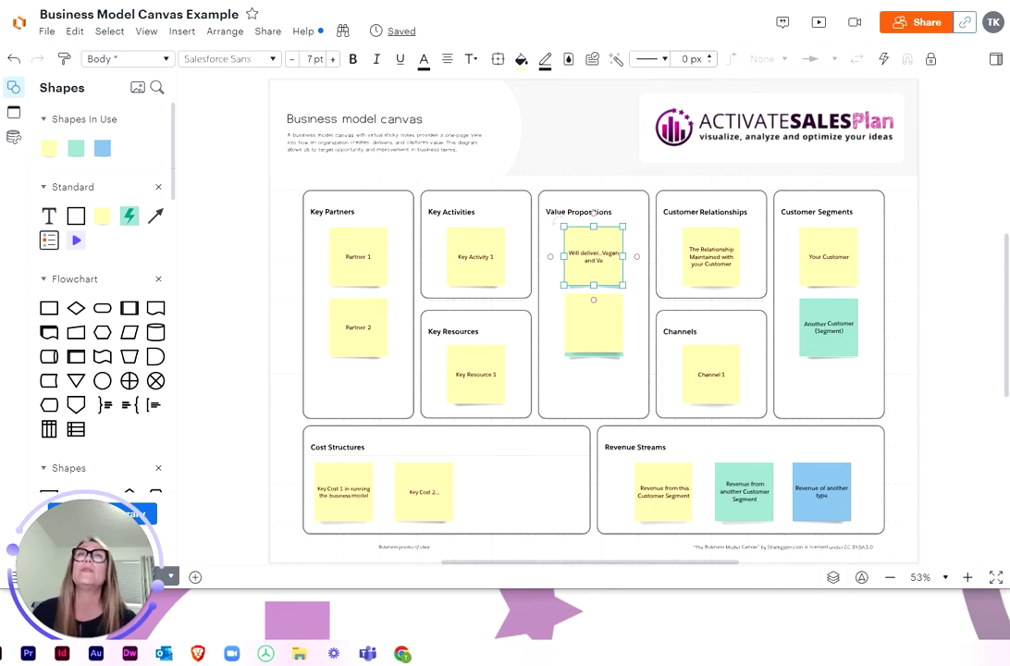
{"action": "left_click", "coordinate": [946, 577]}
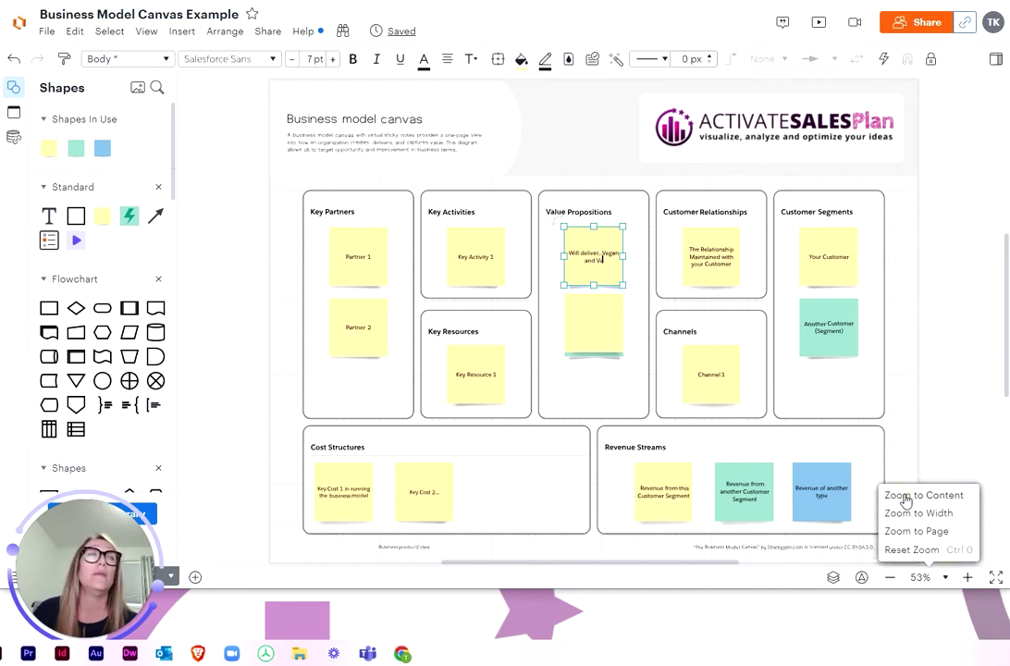
{"action": "left_click", "coordinate": [916, 514]}
{"action": "left_click", "coordinate": [600, 249]}
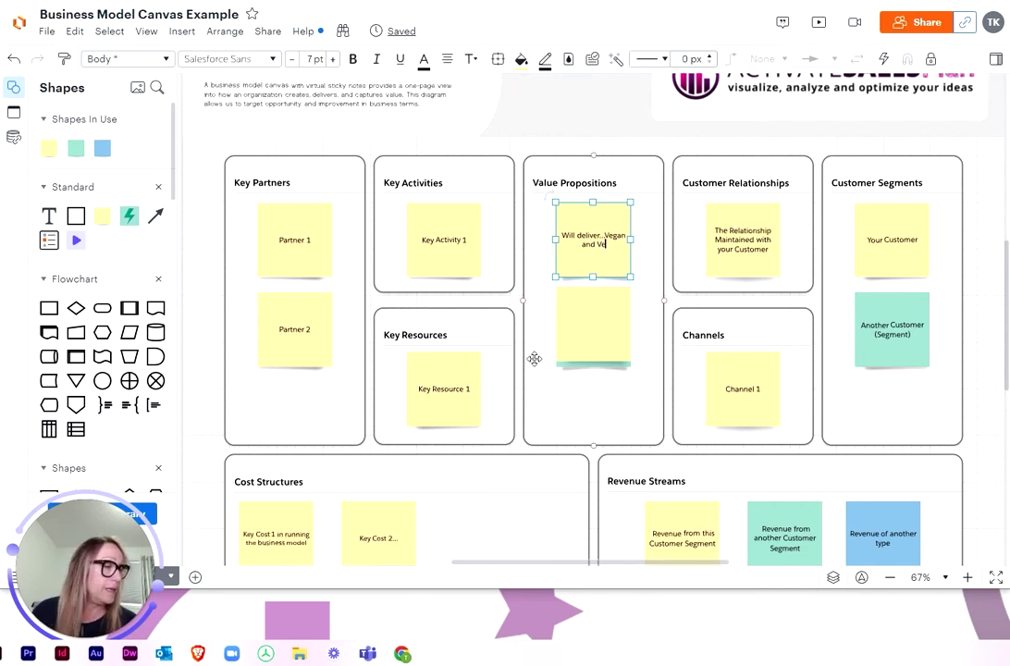
{"action": "type", "text": "getarian"}
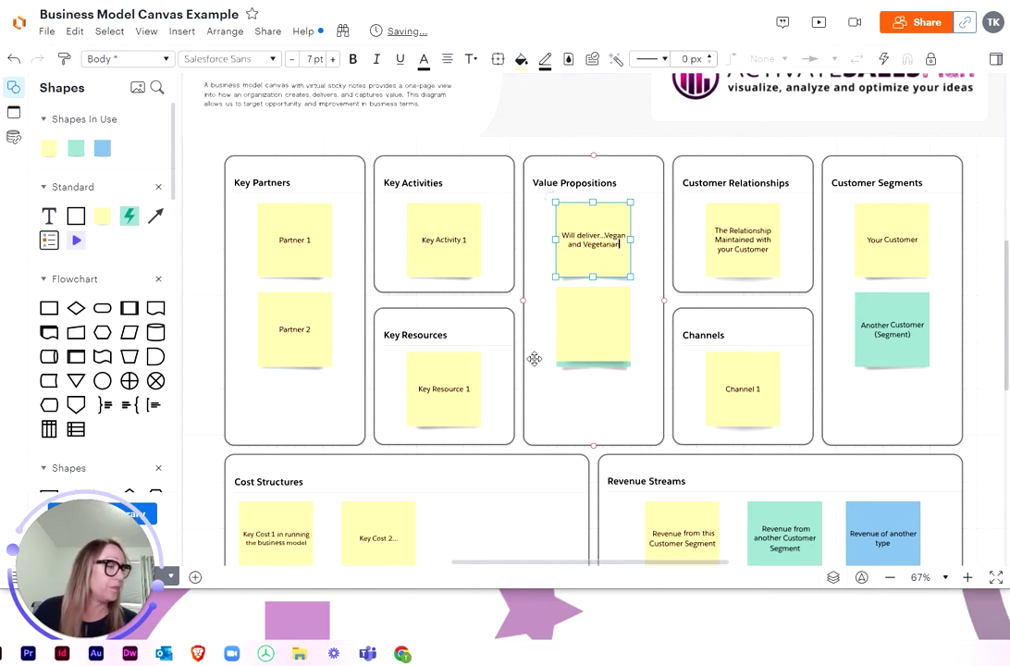
Extend the first Value Propositions note with "and gluten free sush at affordable price"
{"action": "type", "text": " and"}
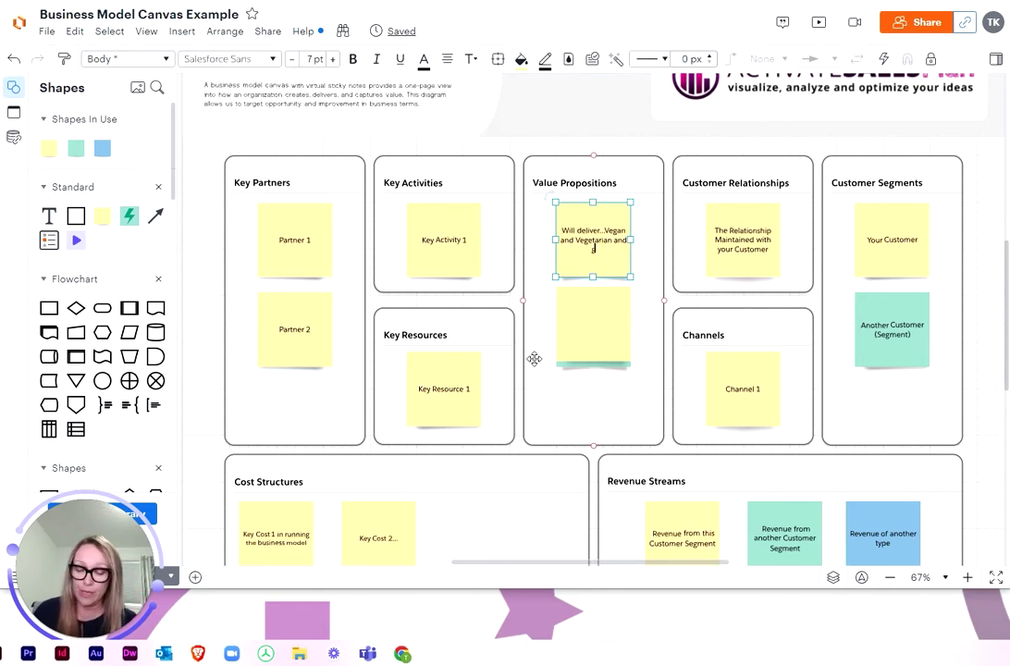
{"action": "type", "text": " gluten free"}
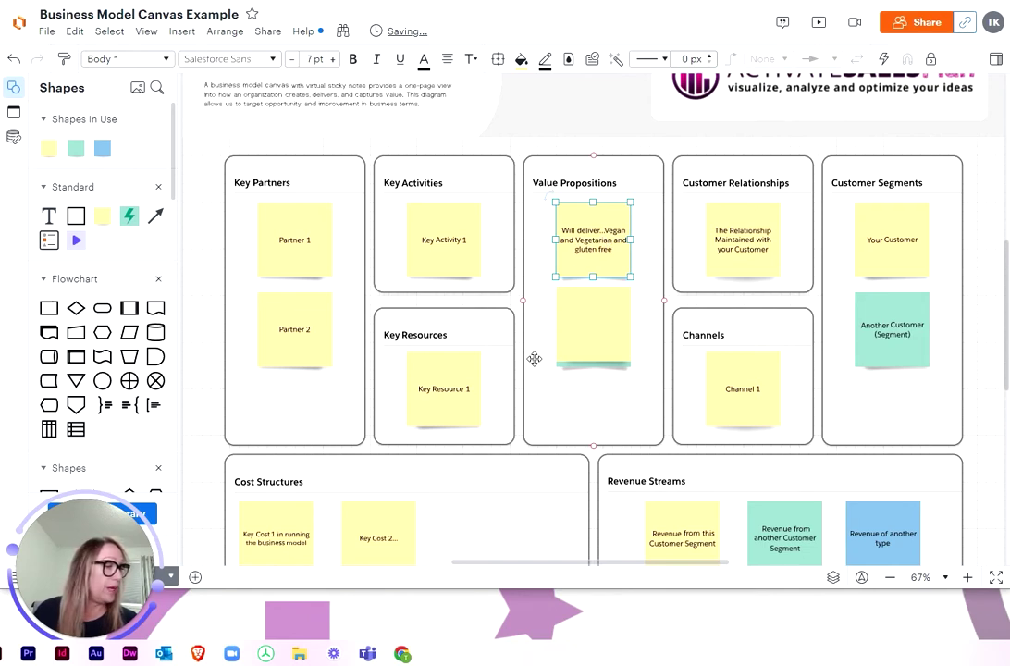
{"action": "type", "text": " sush"}
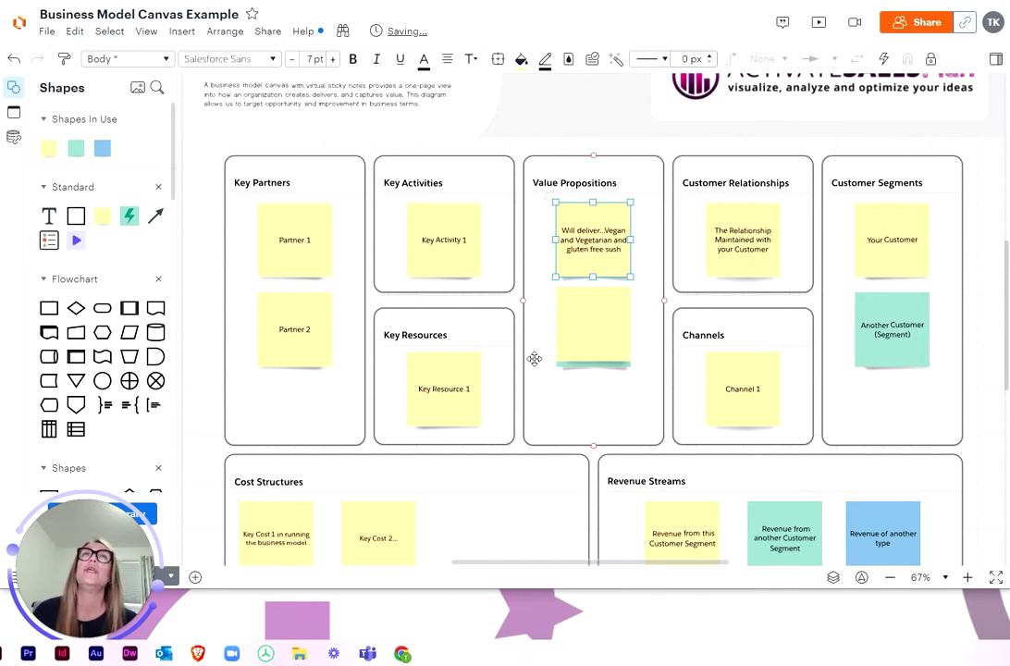
{"action": "type", "text": " at af"}
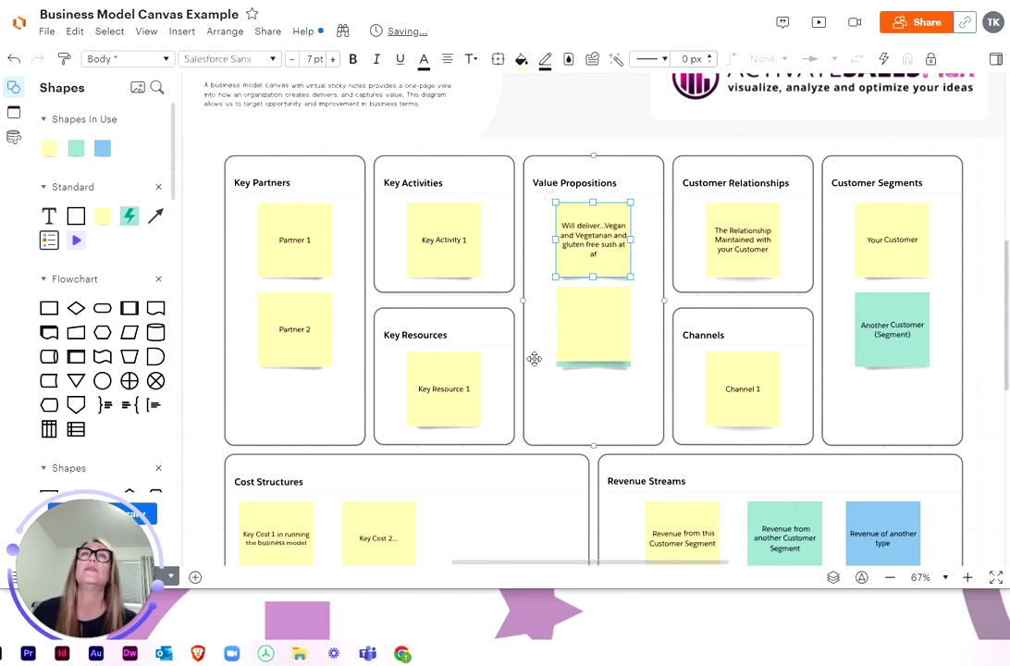
{"action": "type", "text": "fordab"}
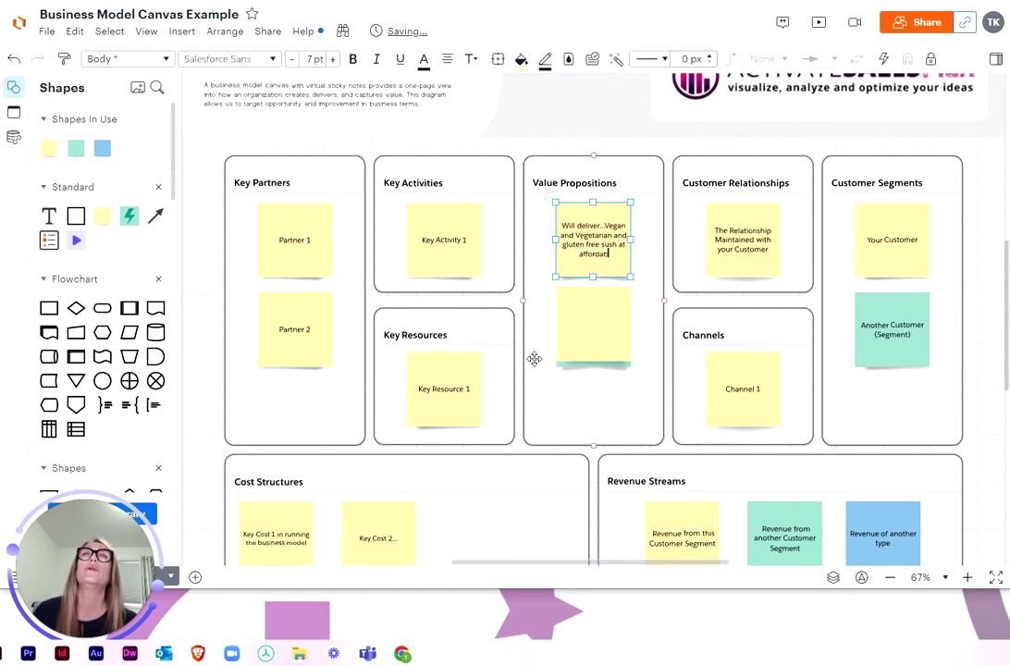
{"action": "type", "text": "le price"}
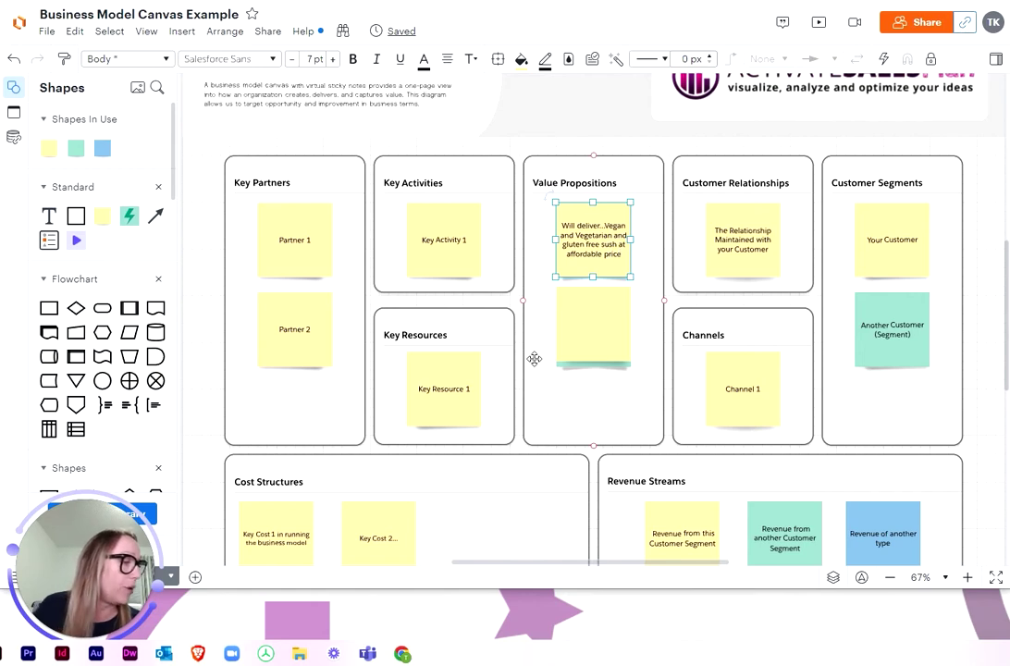
Enter "Help fight against animal abuse" in the blank yellow note under the first value note
{"action": "left_click", "coordinate": [588, 316]}
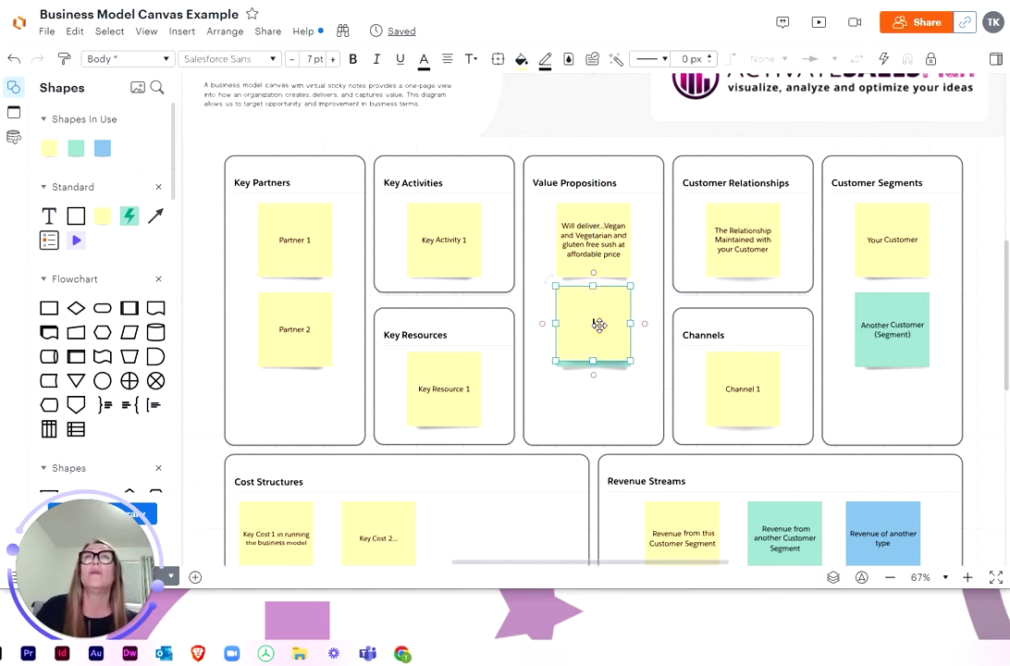
{"action": "double_click", "coordinate": [599, 325]}
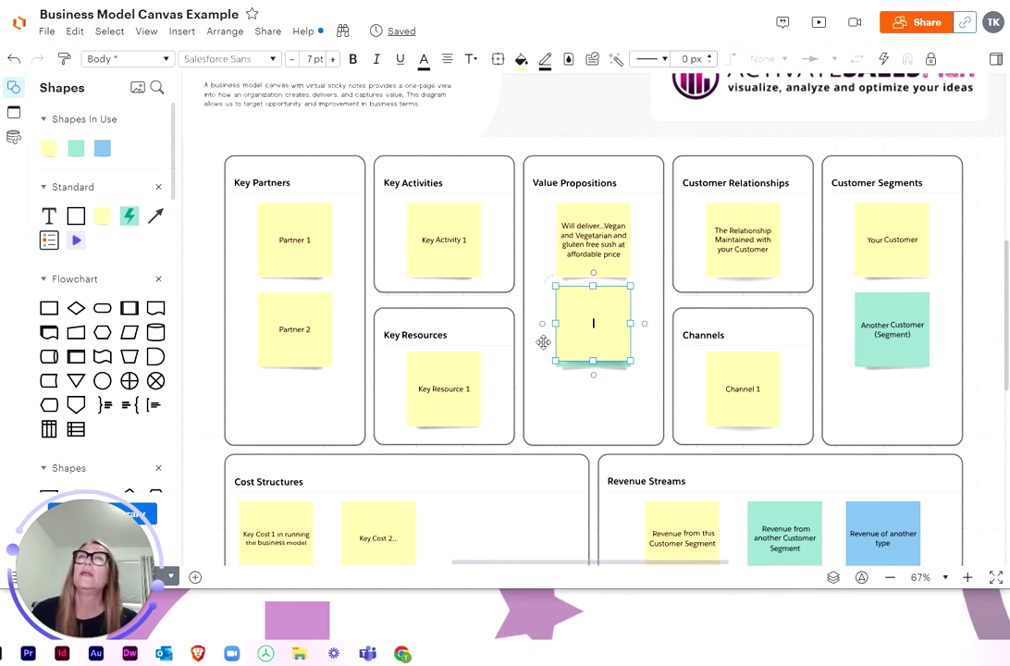
{"action": "type", "text": "He"}
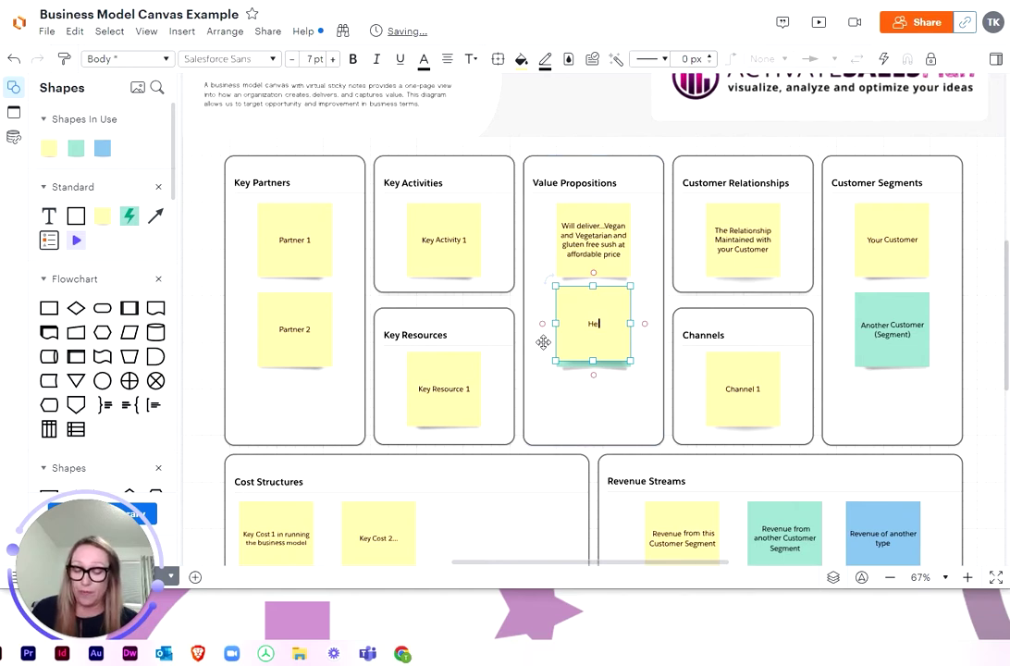
{"action": "type", "text": "lp fight a"}
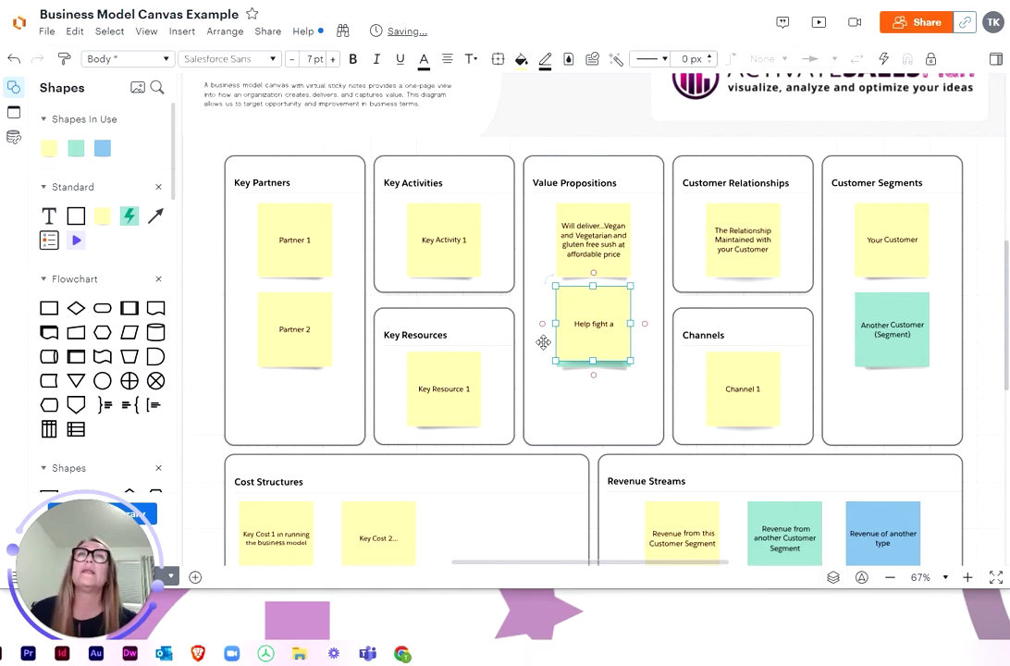
{"action": "type", "text": "gainst ani"}
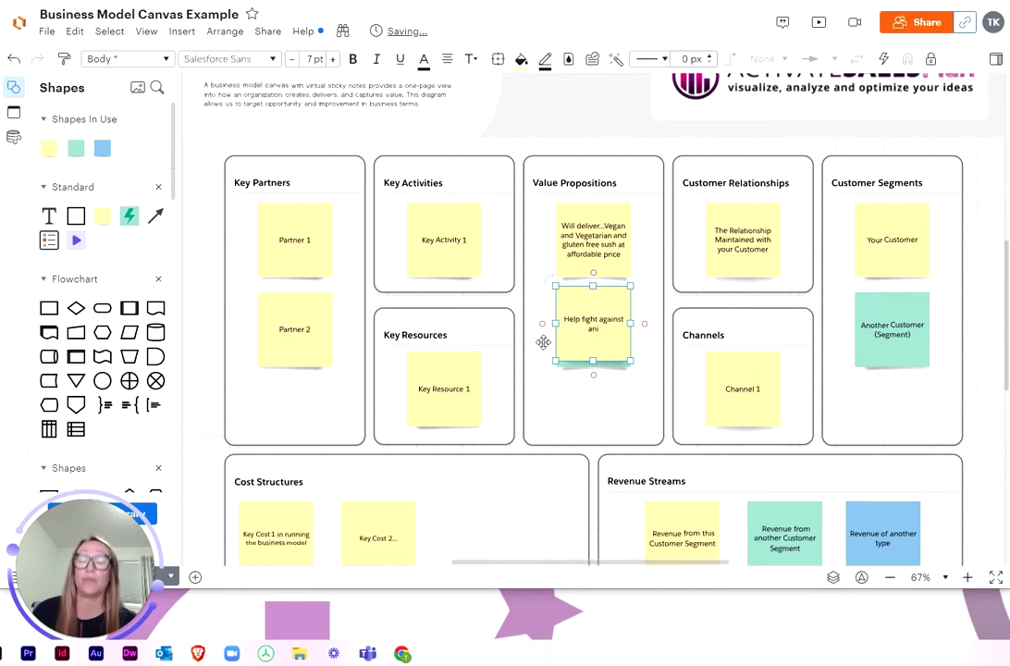
{"action": "type", "text": "mal abuse"}
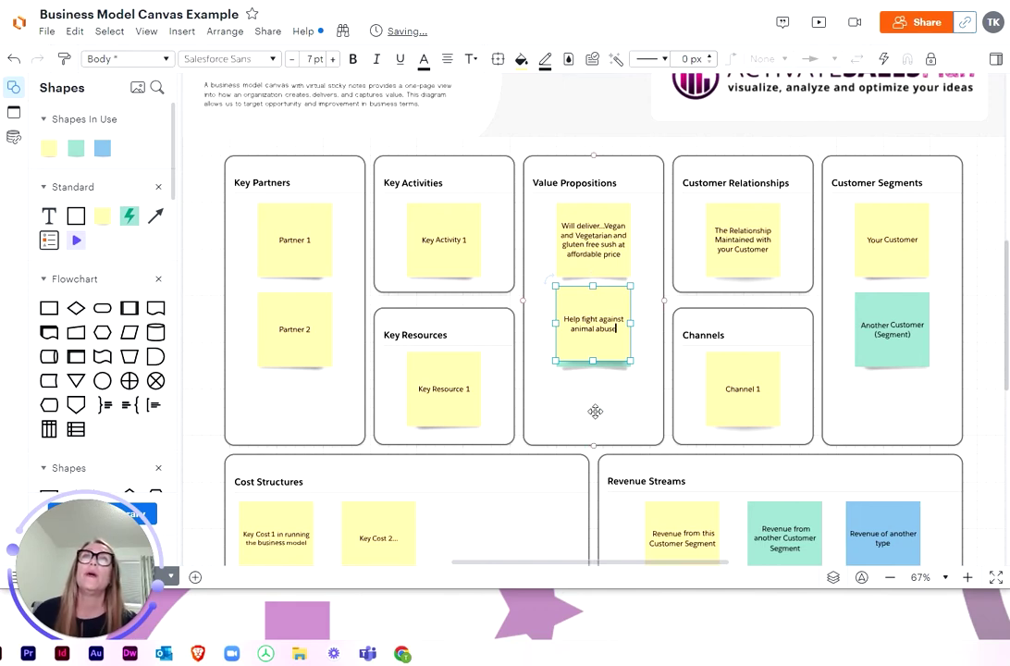
Move the "Help fight against animal abuse" note to the bottom of Value Propositions and nudge the green "Value 2" note up above it
{"action": "left_click", "coordinate": [591, 379]}
{"action": "left_click_drag", "start_coordinate": [593, 367], "coordinate": [593, 374]}
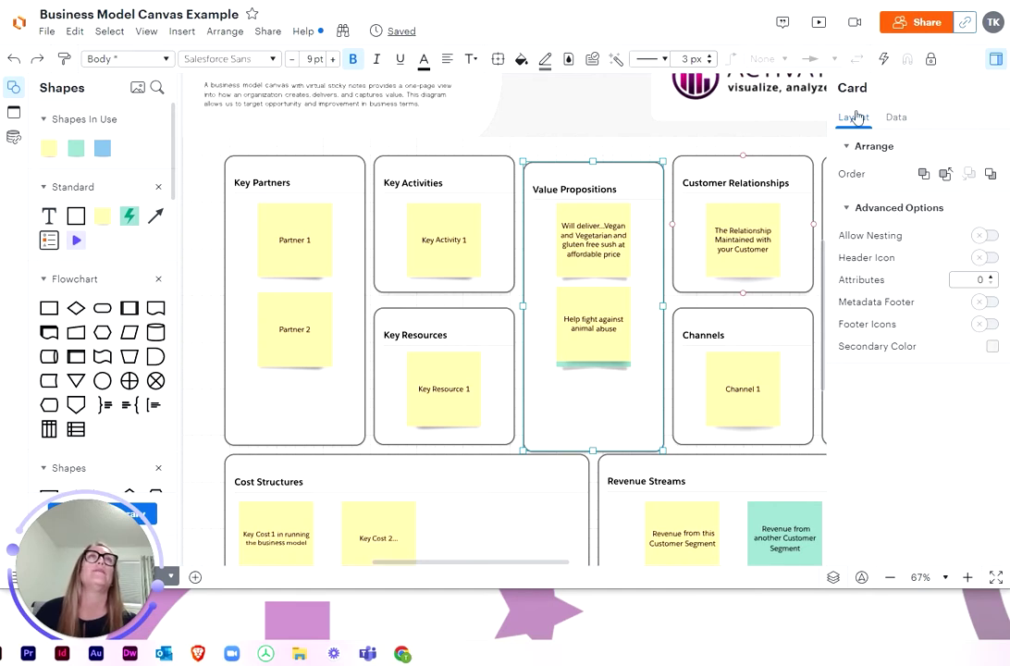
{"action": "left_click", "coordinate": [803, 143]}
{"action": "left_click_drag", "start_coordinate": [593, 321], "coordinate": [593, 407]}
{"action": "mouse_move", "coordinate": [593, 321]}
{"action": "left_mouse_down"}
{"action": "mouse_move", "coordinate": [586, 304]}
{"action": "mouse_move", "coordinate": [593, 314]}
{"action": "left_mouse_up"}
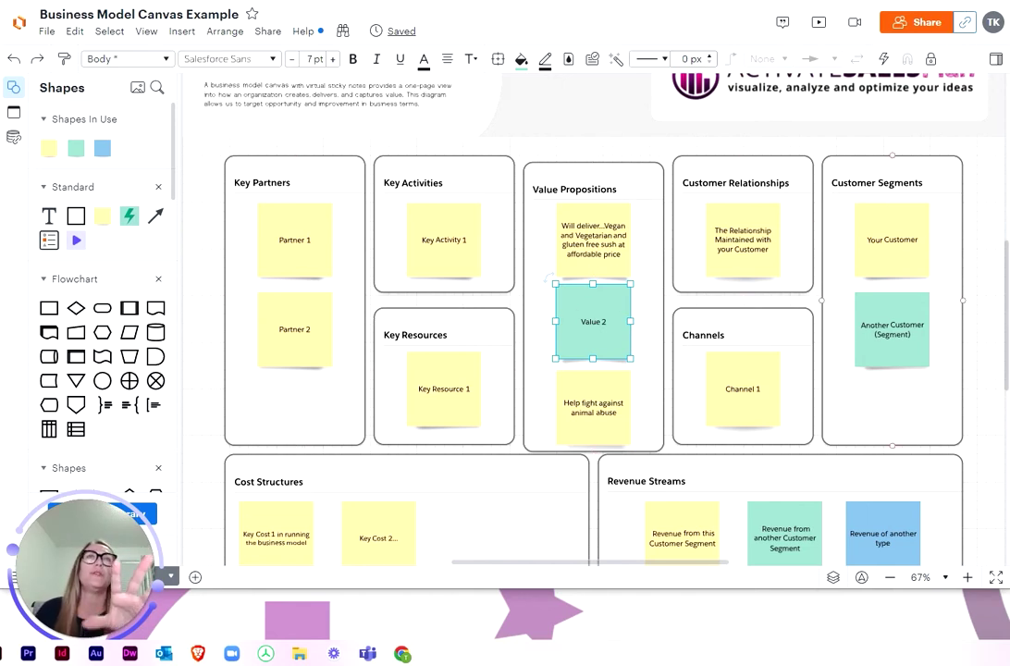
Replace the green "Value 2" note's text with "Help out the local community" and realign the Value Propositions card with its neighbours
{"action": "left_click_drag", "start_coordinate": [592, 323], "coordinate": [593, 321]}
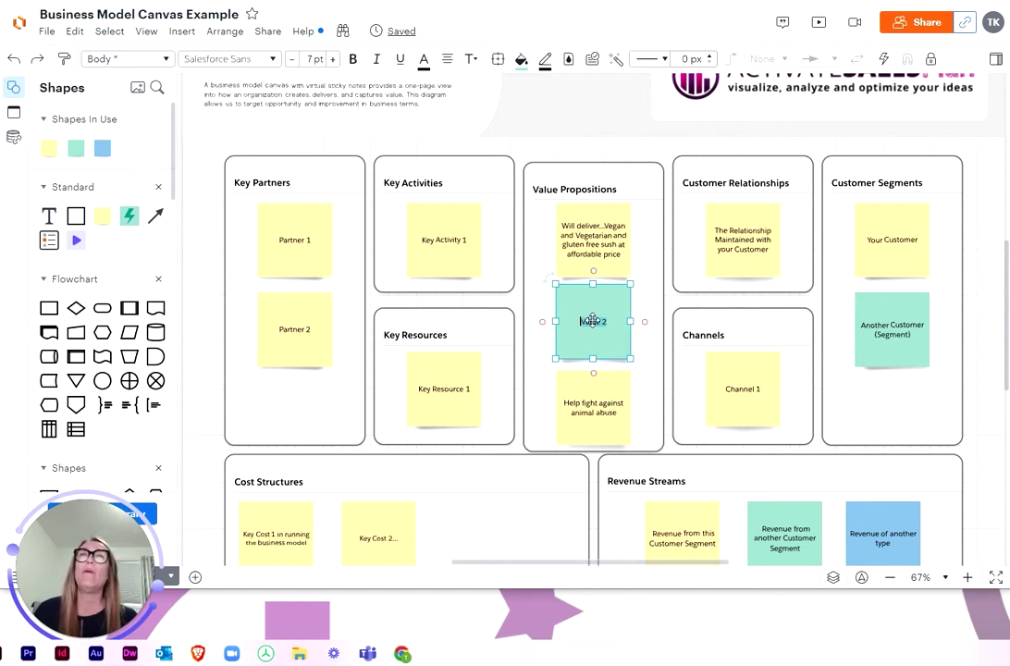
{"action": "type", "text": "Sel"}
{"action": "key", "text": "BackSpace"}
{"action": "key", "text": "BackSpace"}
{"action": "key", "text": "BackSpace"}
{"action": "type", "text": "Help"}
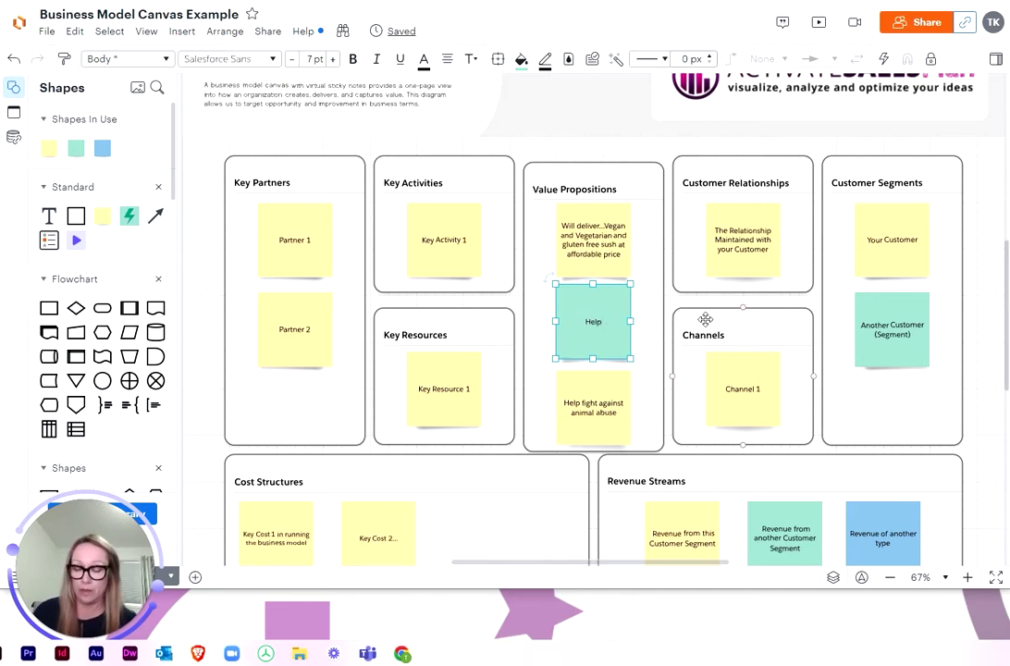
{"action": "type", "text": " out the"}
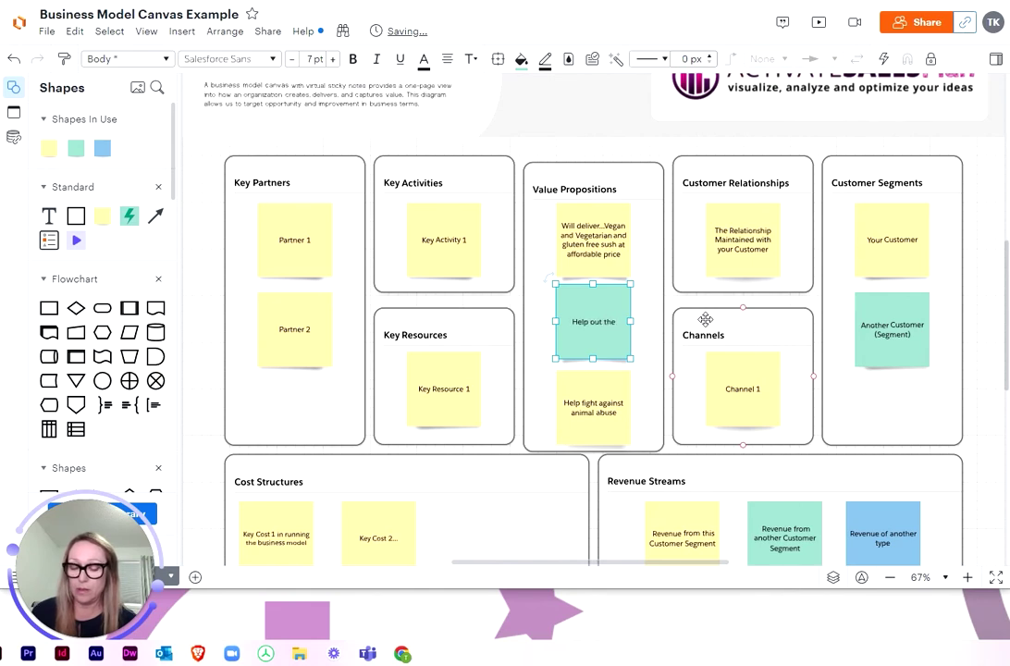
{"action": "type", "text": " local com"}
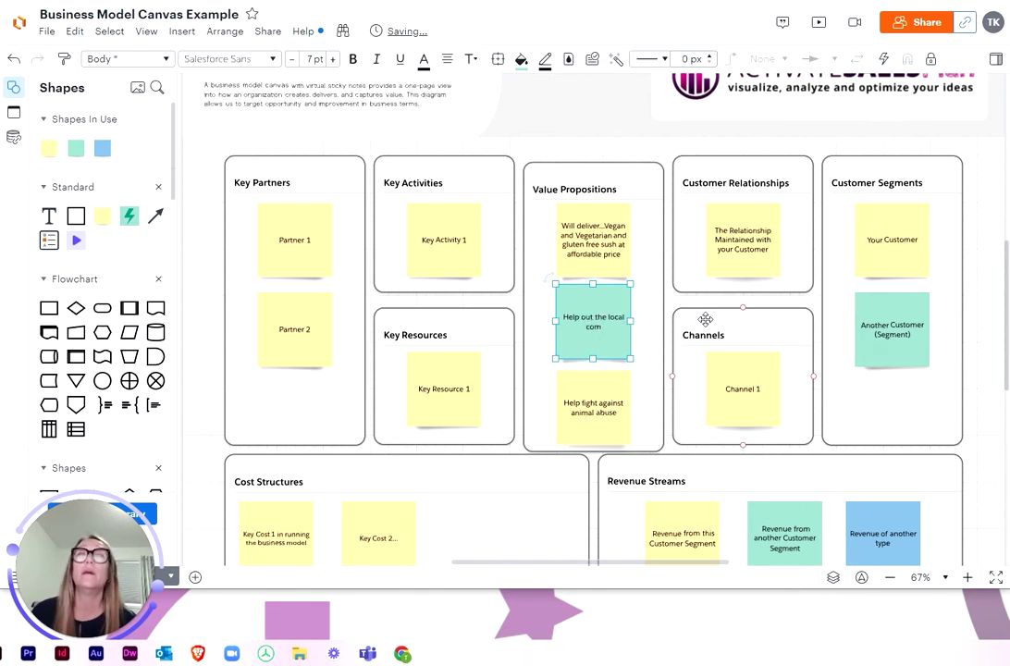
{"action": "type", "text": "munity"}
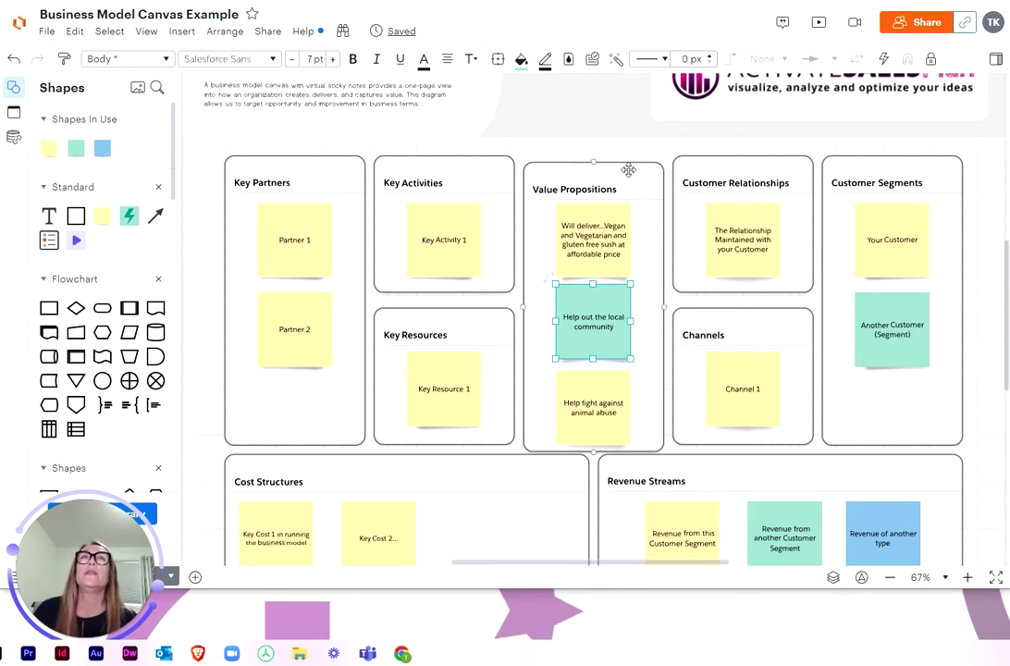
{"action": "left_click_drag", "start_coordinate": [628, 169], "coordinate": [631, 162]}
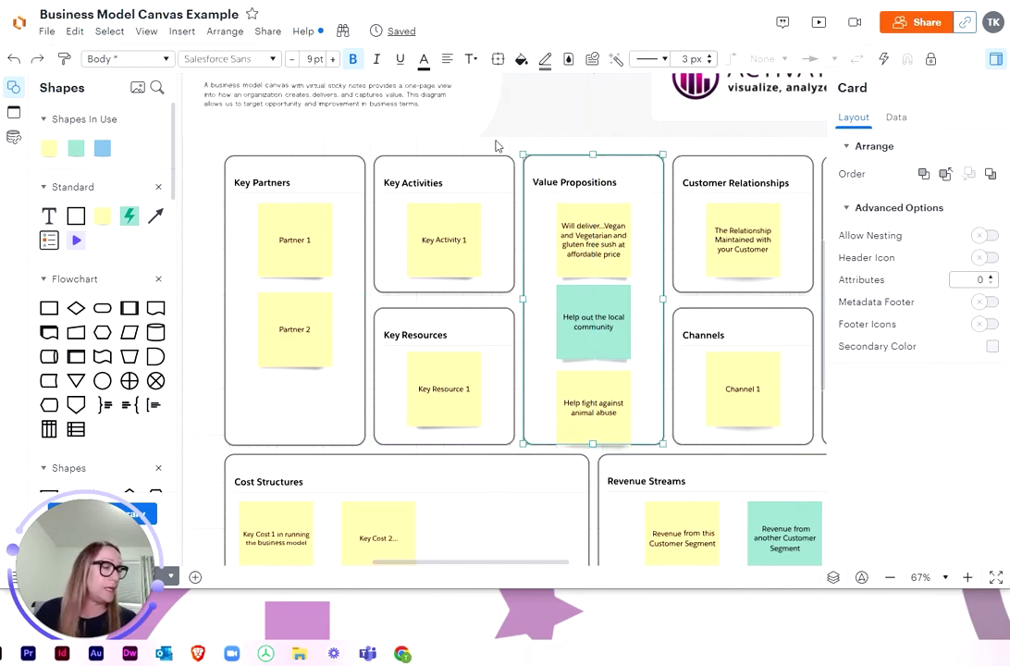
Replace the "Key Activity 1" note's text with "Establish the V sushi brand"
{"action": "left_click", "coordinate": [429, 245]}
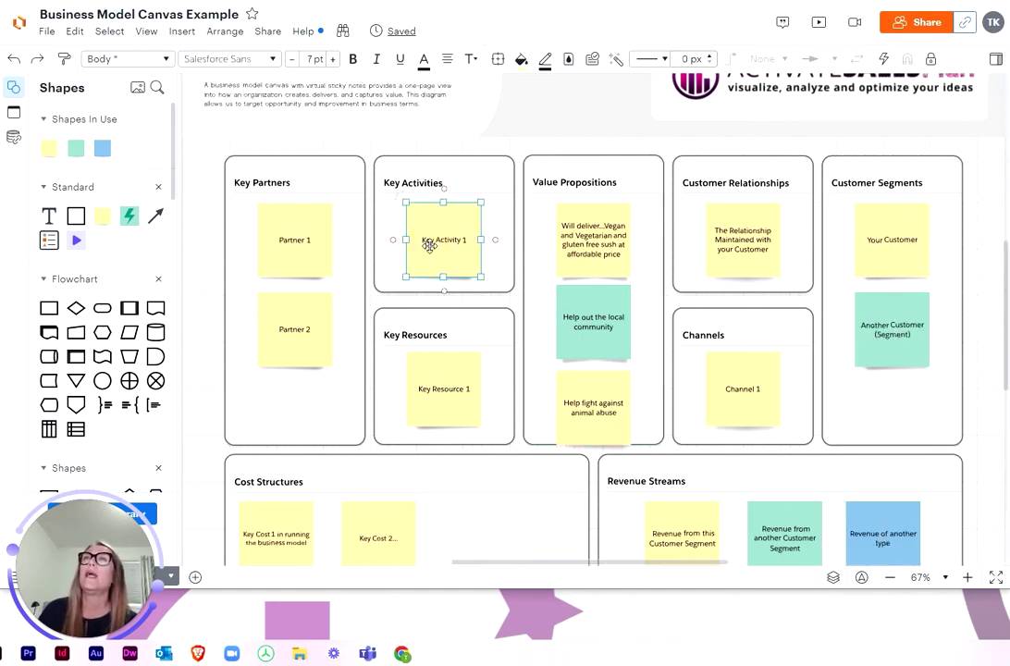
{"action": "left_click", "coordinate": [443, 241]}
{"action": "key", "text": "ctrl+a"}
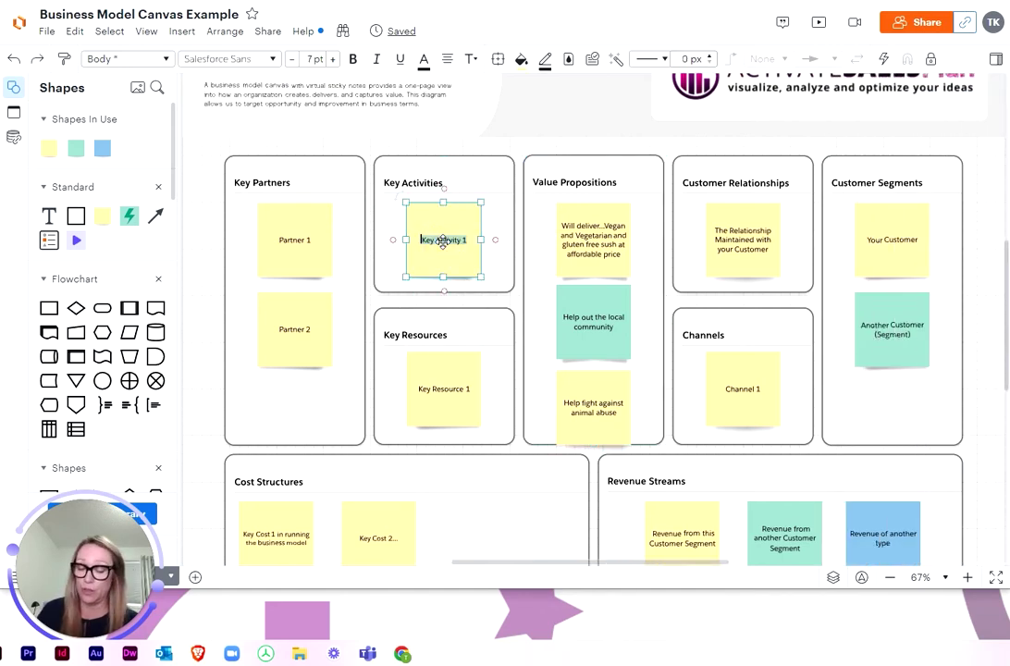
{"action": "type", "text": "Emails"}
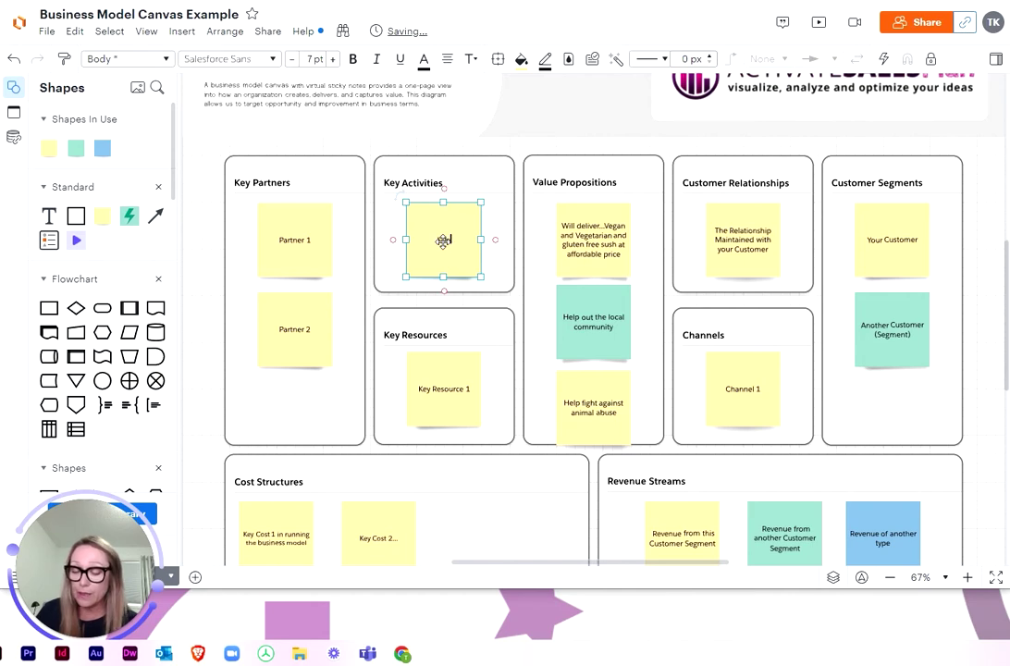
{"action": "type", "text": "sh the"}
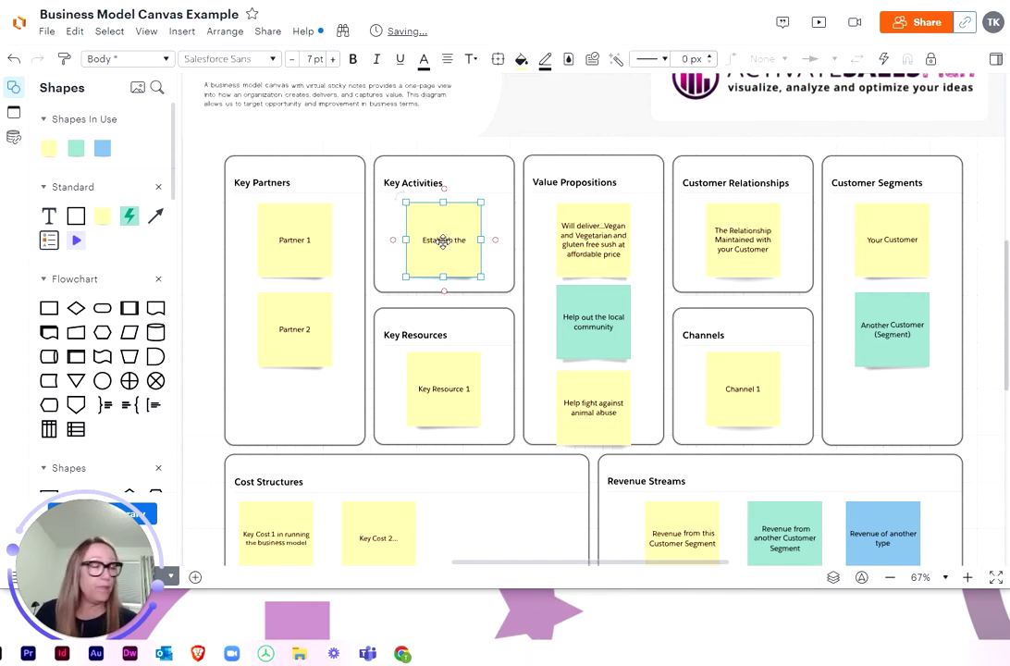
{"action": "type", "text": " V"}
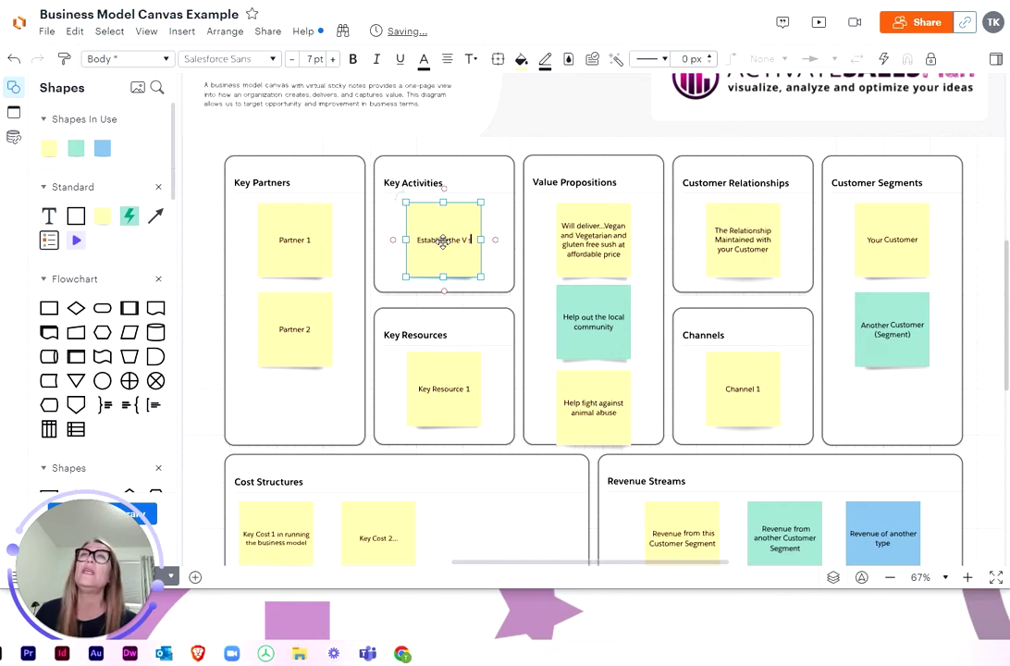
{"action": "type", "text": " su"}
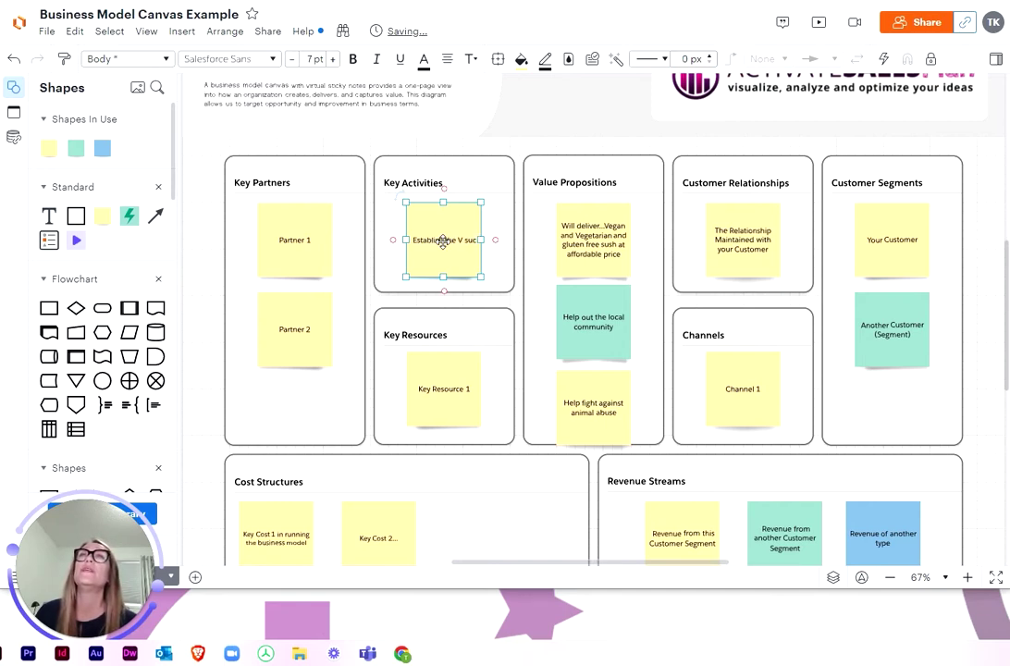
{"action": "type", "text": "shi"}
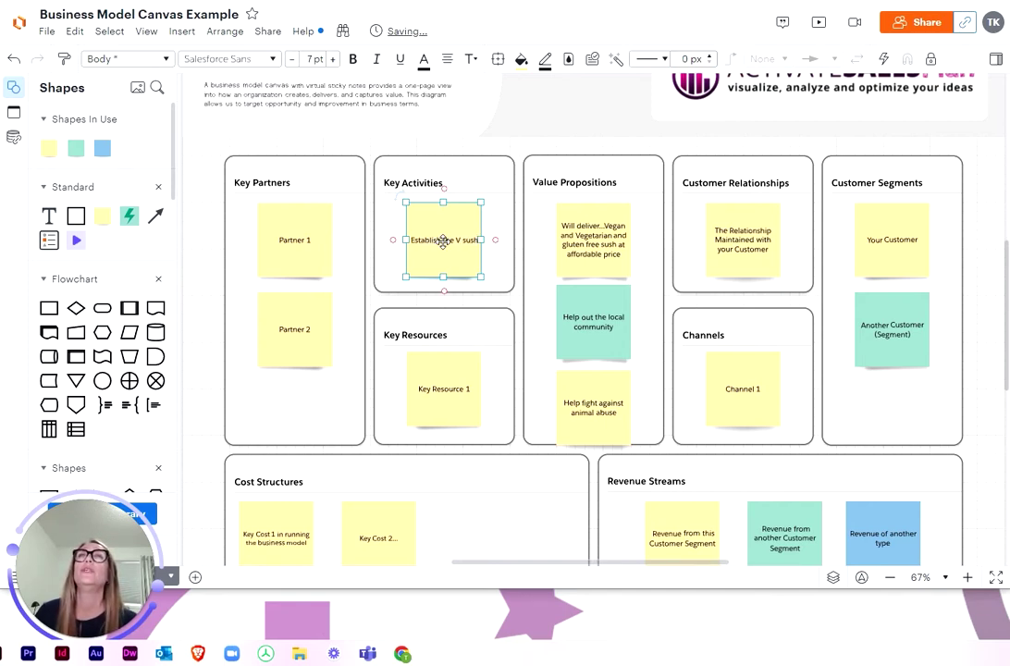
{"action": "key", "text": "Return"}
{"action": "type", "text": "bar"}
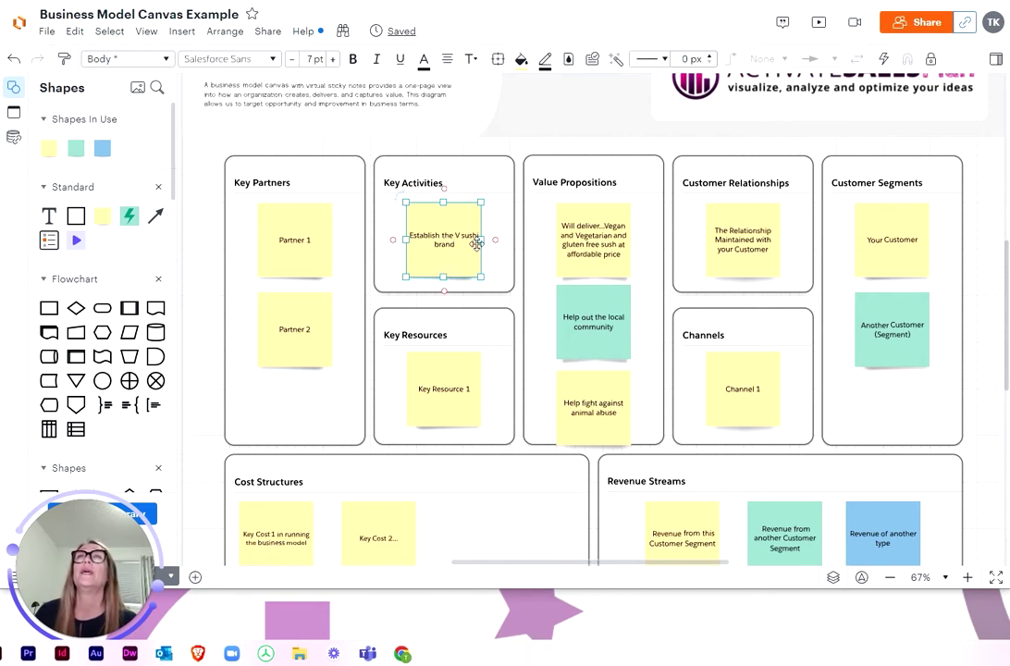
Shift the "Establish the V sushi brand" note toward Key Partners and place a new yellow sticky note beside it in Key Activities
{"action": "left_click", "coordinate": [467, 243]}
{"action": "left_click_drag", "start_coordinate": [452, 237], "coordinate": [407, 221]}
{"action": "mouse_move", "coordinate": [49, 148]}
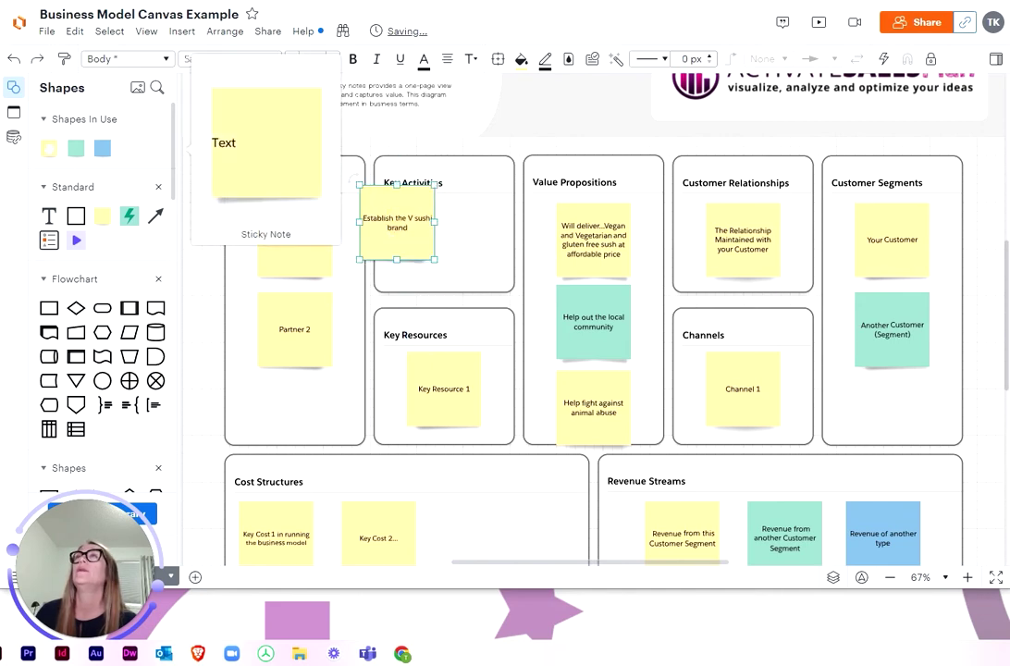
{"action": "left_click_drag", "start_coordinate": [49, 148], "coordinate": [483, 224]}
{"action": "left_click_drag", "start_coordinate": [401, 219], "coordinate": [399, 228]}
{"action": "mouse_move", "coordinate": [473, 225]}
{"action": "left_mouse_down"}
{"action": "mouse_move", "coordinate": [474, 237]}
{"action": "mouse_move", "coordinate": [473, 228]}
{"action": "left_mouse_up"}
Enter "Employ local people" in the new yellow Key Activities note
{"action": "double_click", "coordinate": [474, 227]}
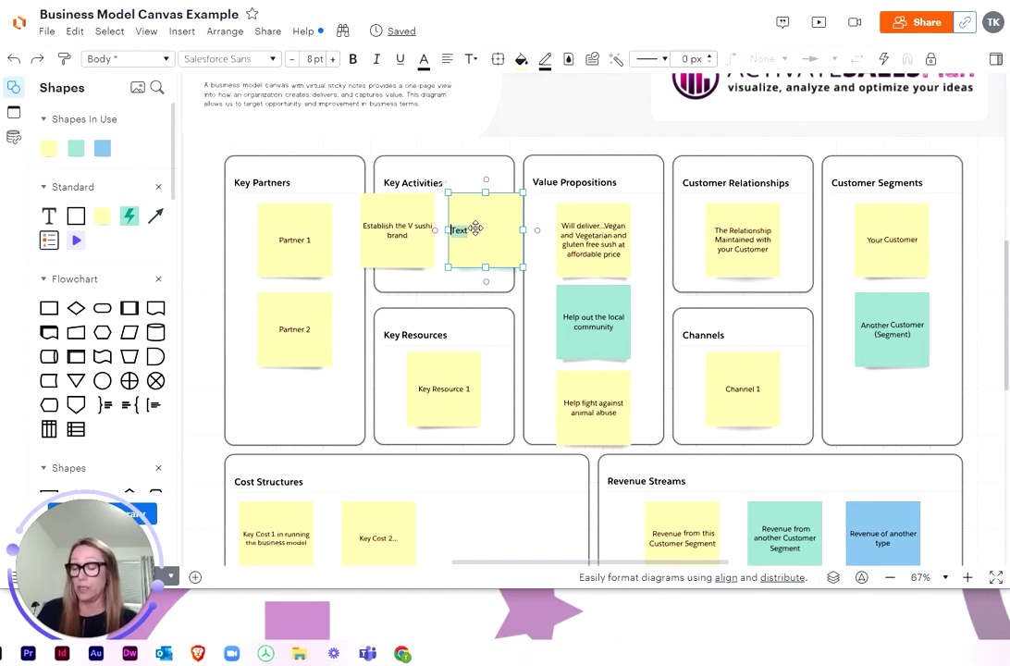
{"action": "type", "text": "Emp"}
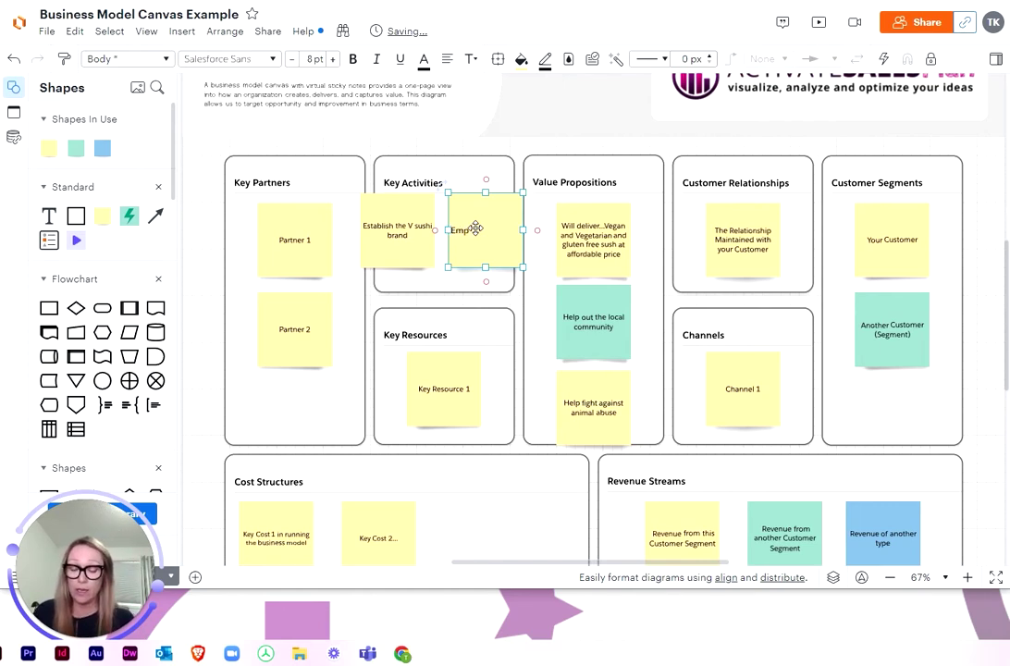
{"action": "type", "text": "loy local"}
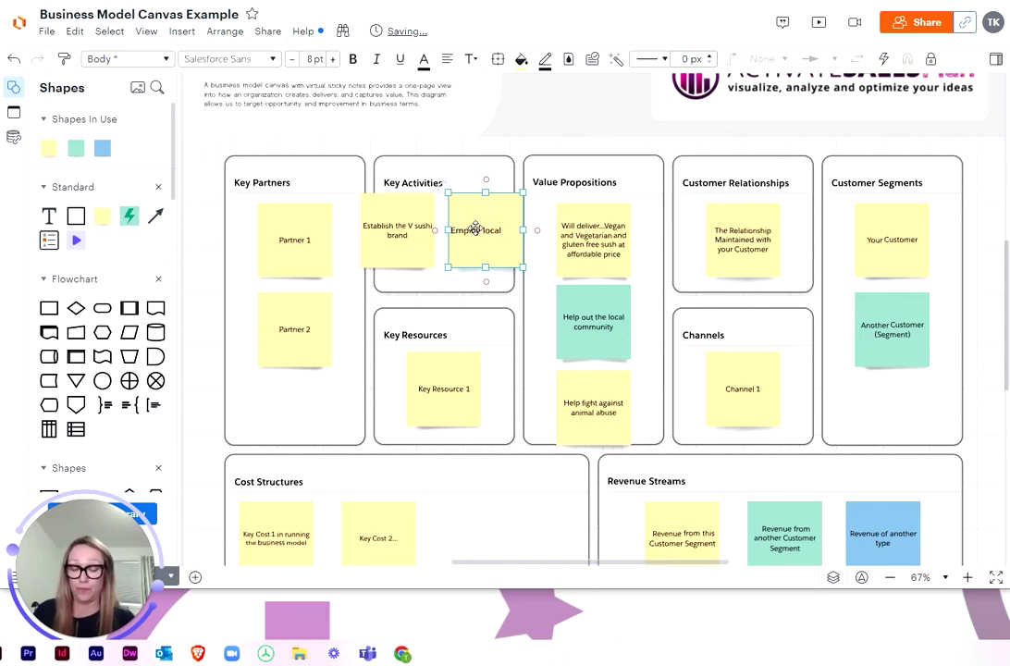
{"action": "type", "text": " people"}
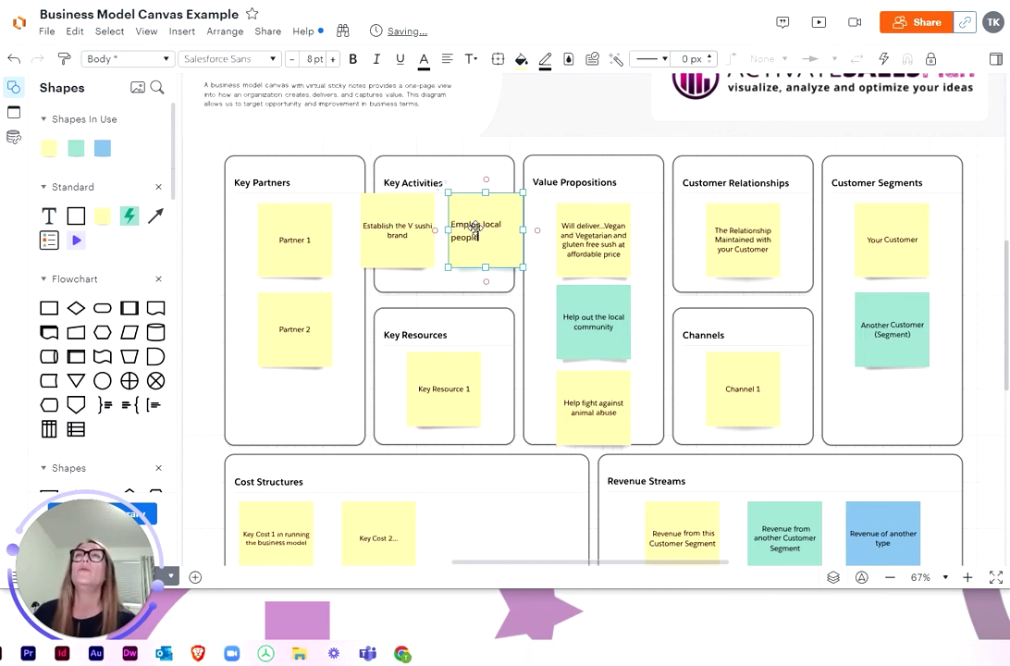
Centre the text of the "Employ local people" note and set its font size to 7 pt
{"action": "left_click", "coordinate": [474, 228]}
{"action": "left_click", "coordinate": [446, 61]}
{"action": "left_click", "coordinate": [446, 123]}
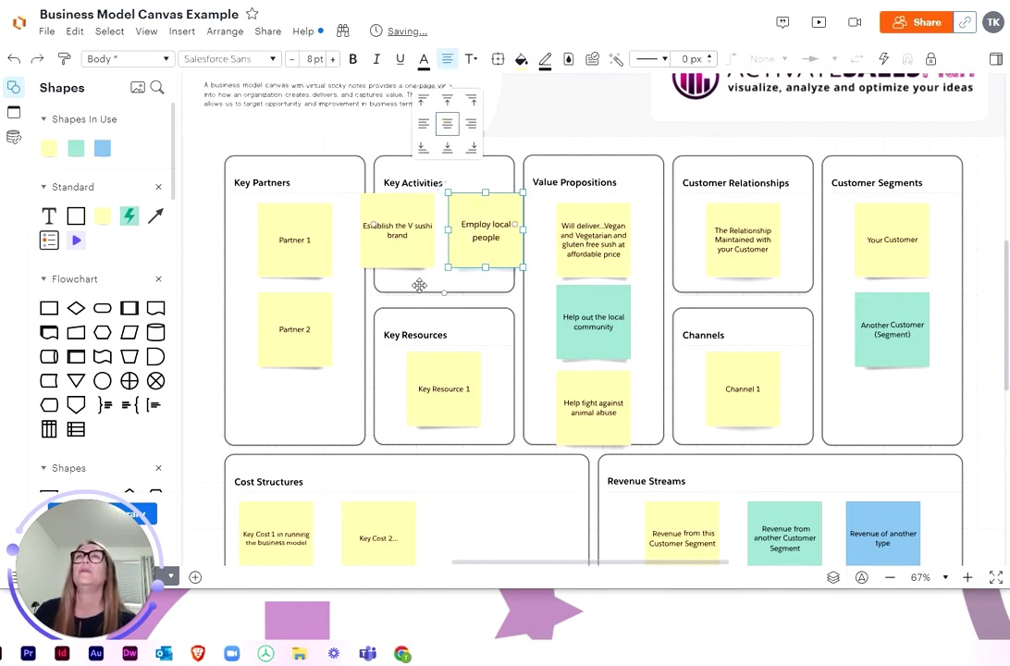
{"action": "key", "text": "Down"}
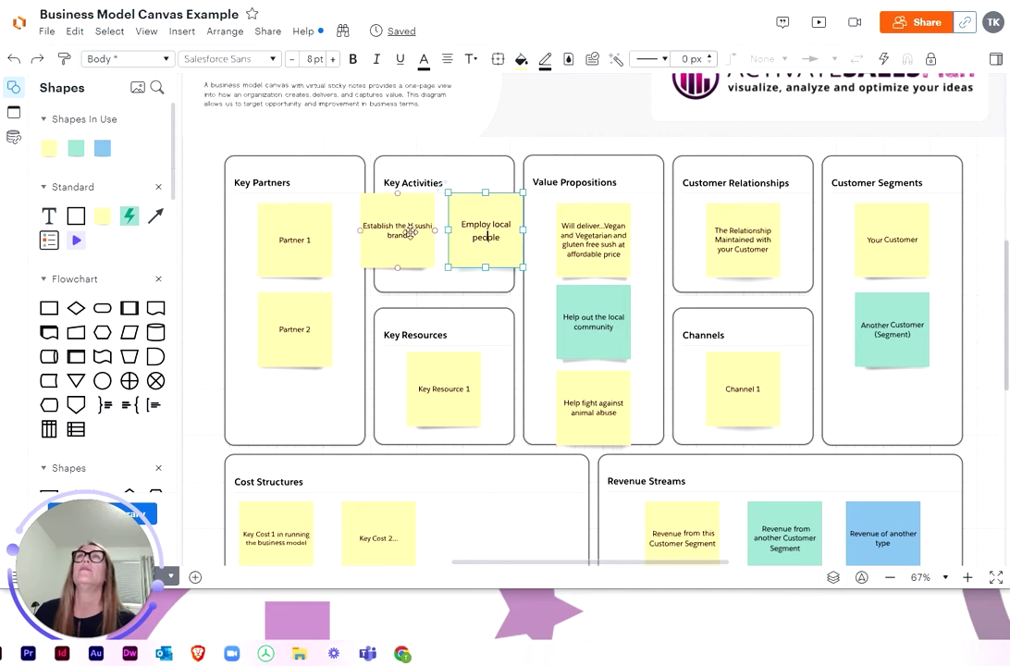
{"action": "left_click", "coordinate": [405, 230]}
{"action": "left_click", "coordinate": [476, 231]}
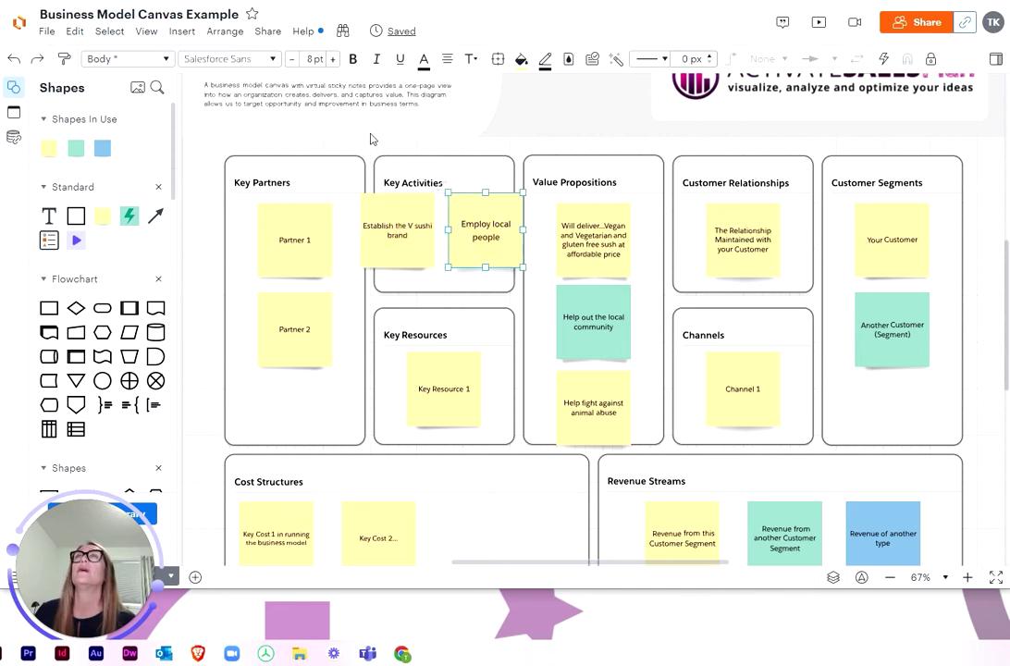
{"action": "left_click", "coordinate": [291, 59]}
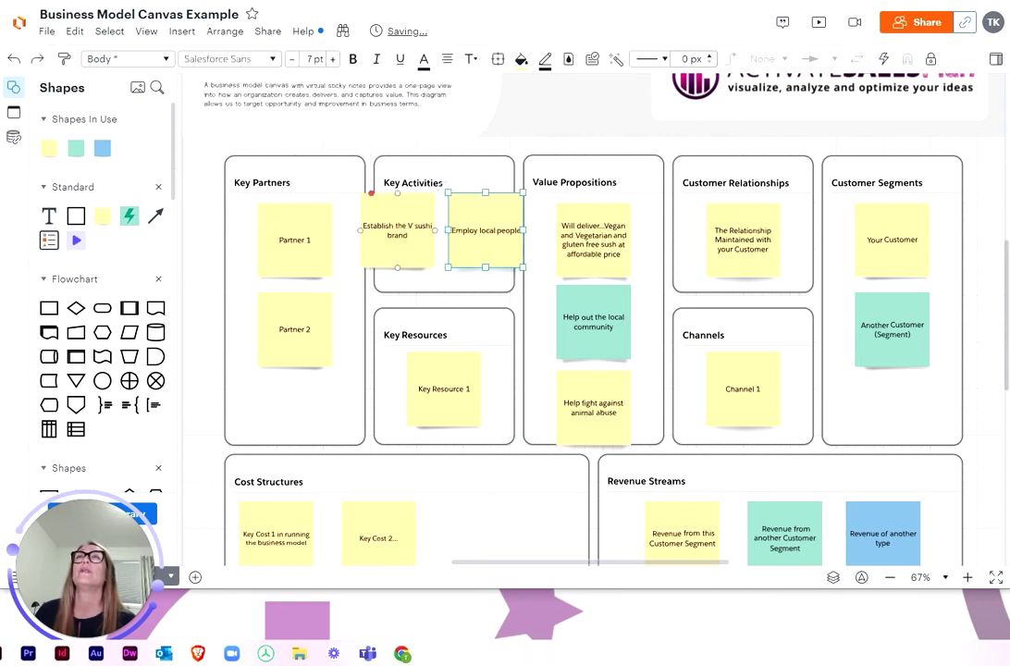
{"action": "left_click", "coordinate": [422, 280]}
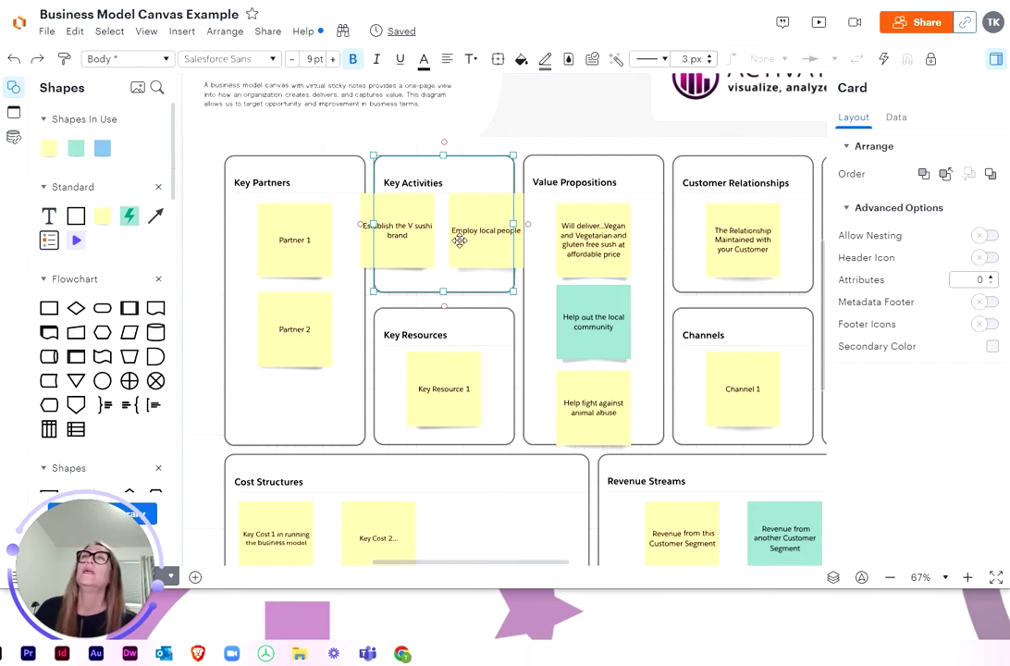
Add a green sticky note below the two yellow Key Activities notes and centre its text
{"action": "mouse_move", "coordinate": [49, 148]}
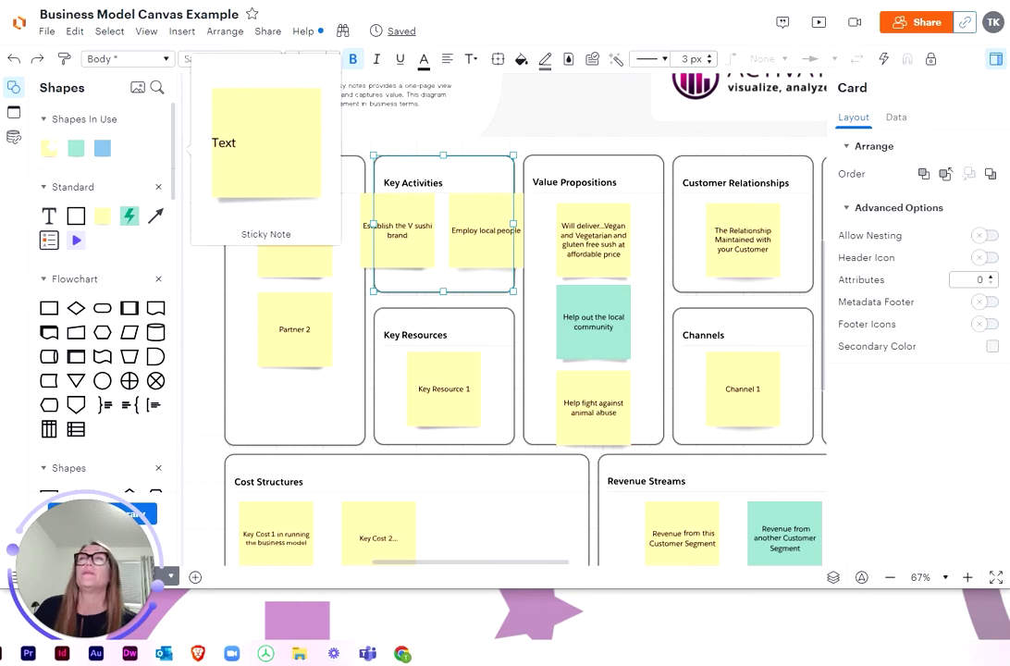
{"action": "left_click_drag", "start_coordinate": [76, 148], "coordinate": [435, 289]}
{"action": "left_click", "coordinate": [446, 59]}
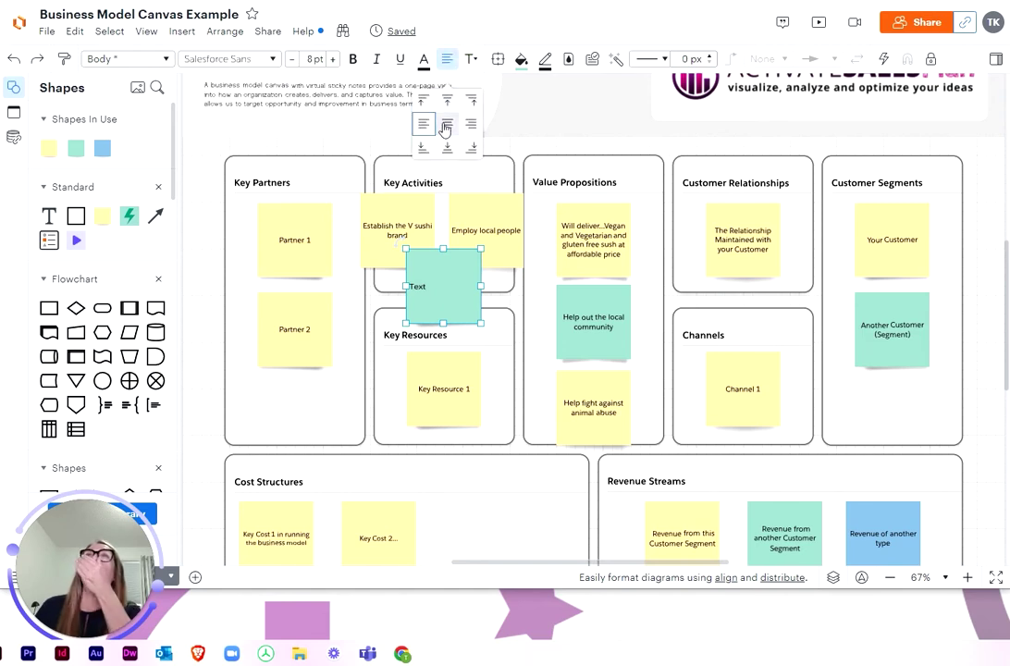
Enter "Produce enough sushi to generate an income" in the green Key Activities note and set its font size to 7 pt
{"action": "double_click", "coordinate": [443, 282]}
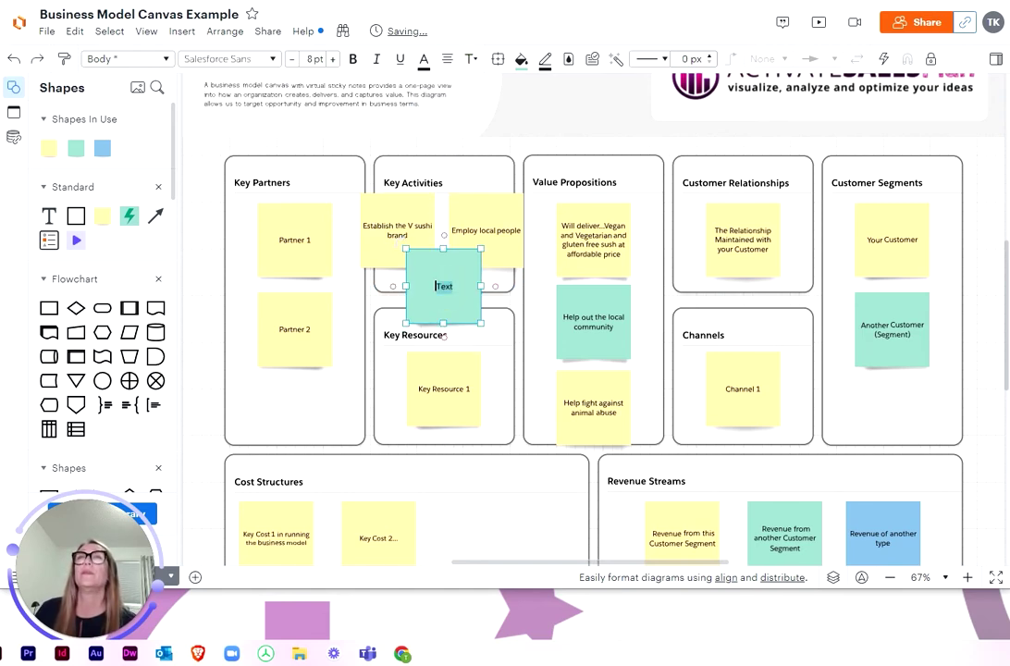
{"action": "type", "text": "Proc"}
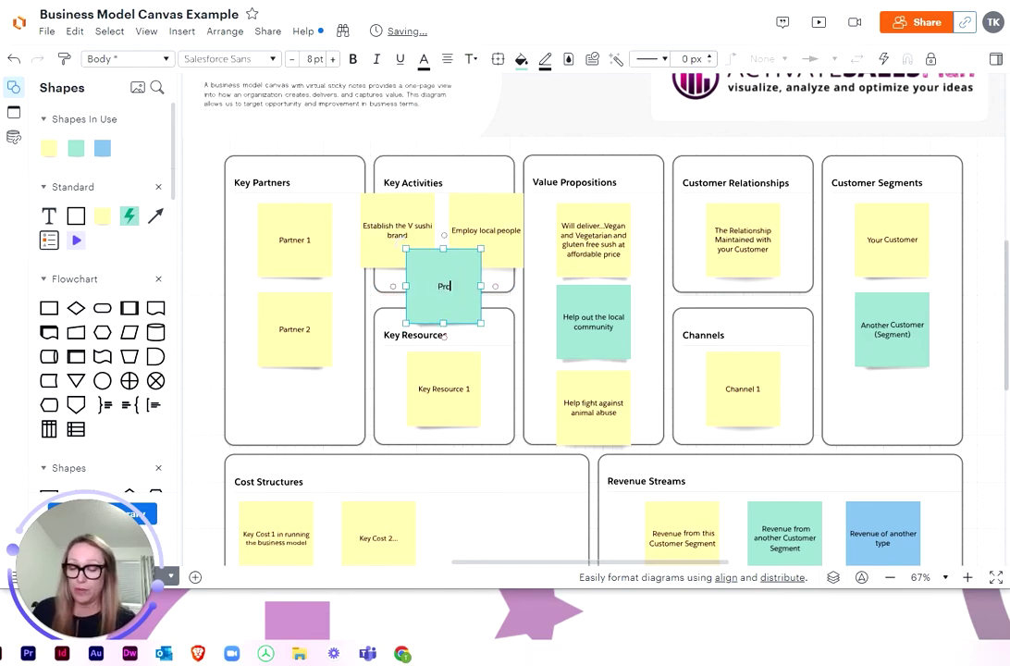
{"action": "type", "text": "uce en"}
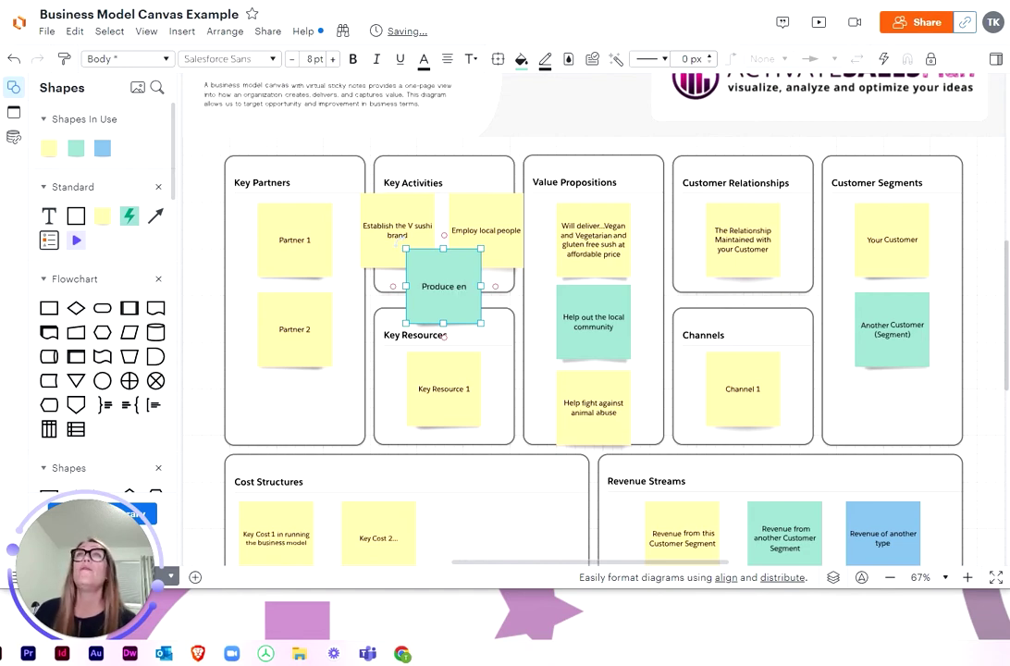
{"action": "type", "text": "ough"}
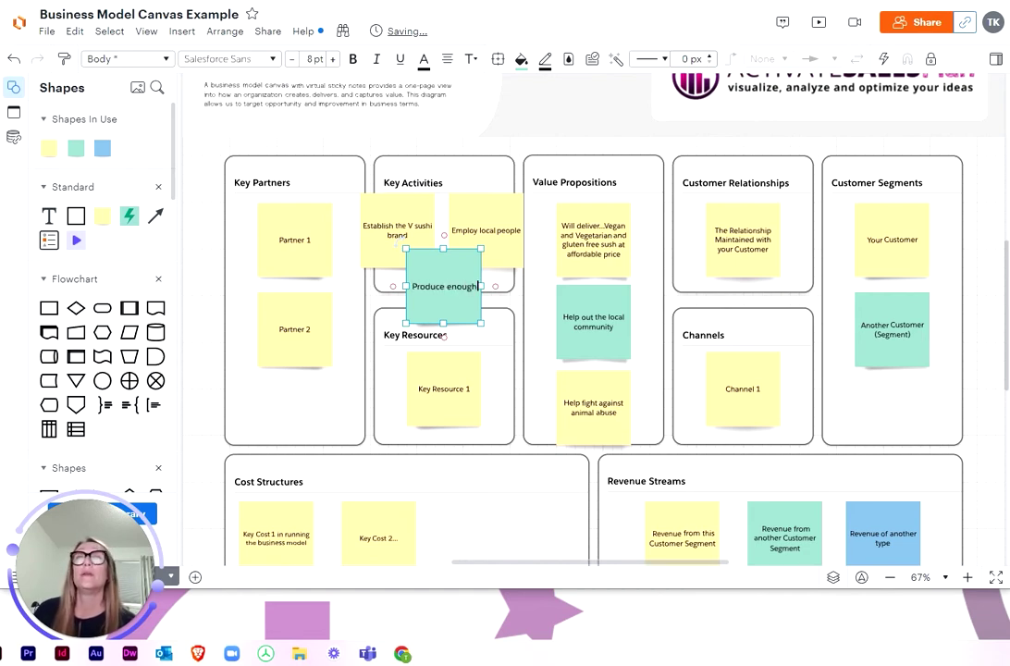
{"action": "type", "text": " sushi"}
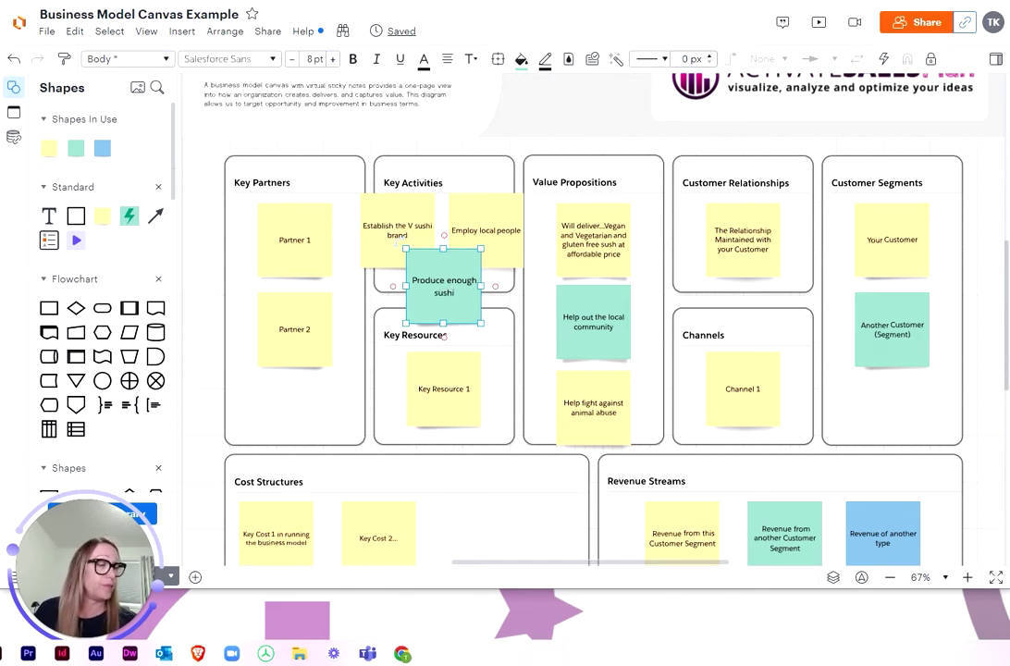
{"action": "type", "text": "to"}
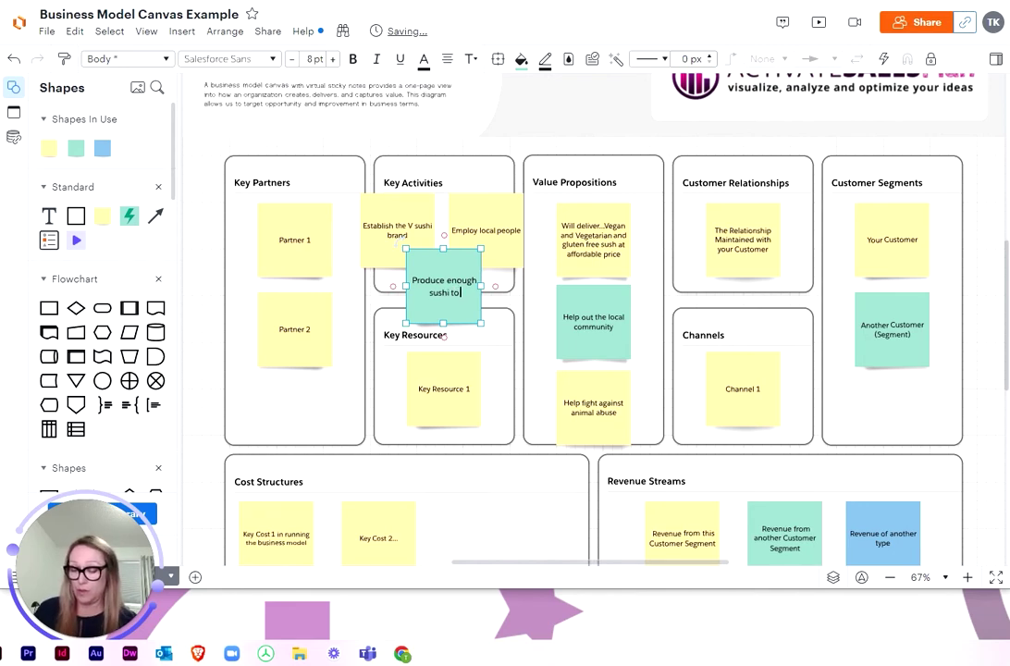
{"action": "type", "text": " generate an"}
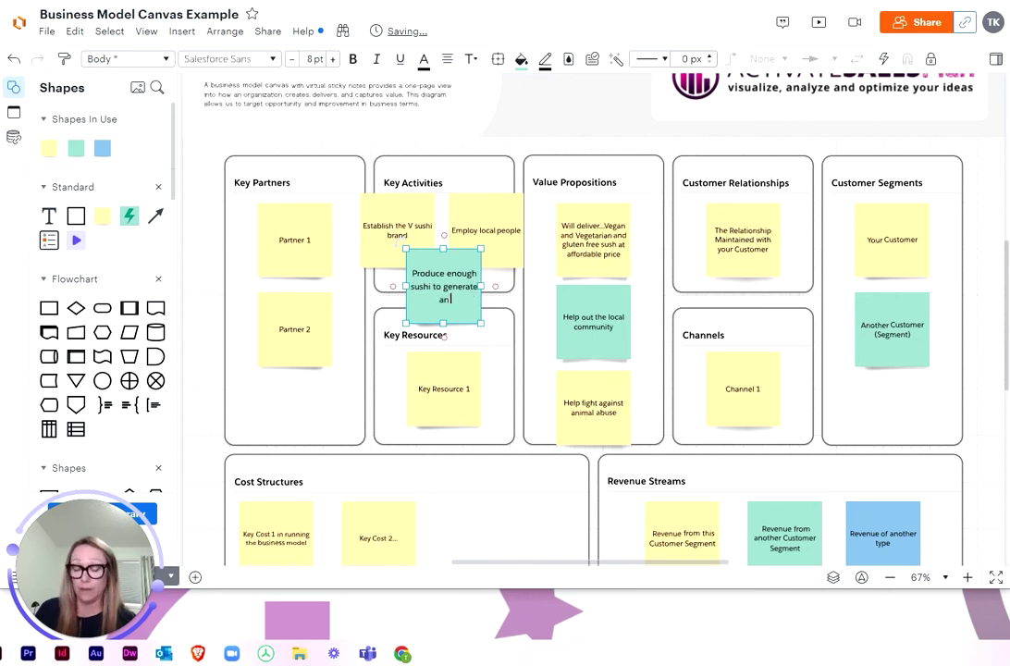
{"action": "type", "text": " income"}
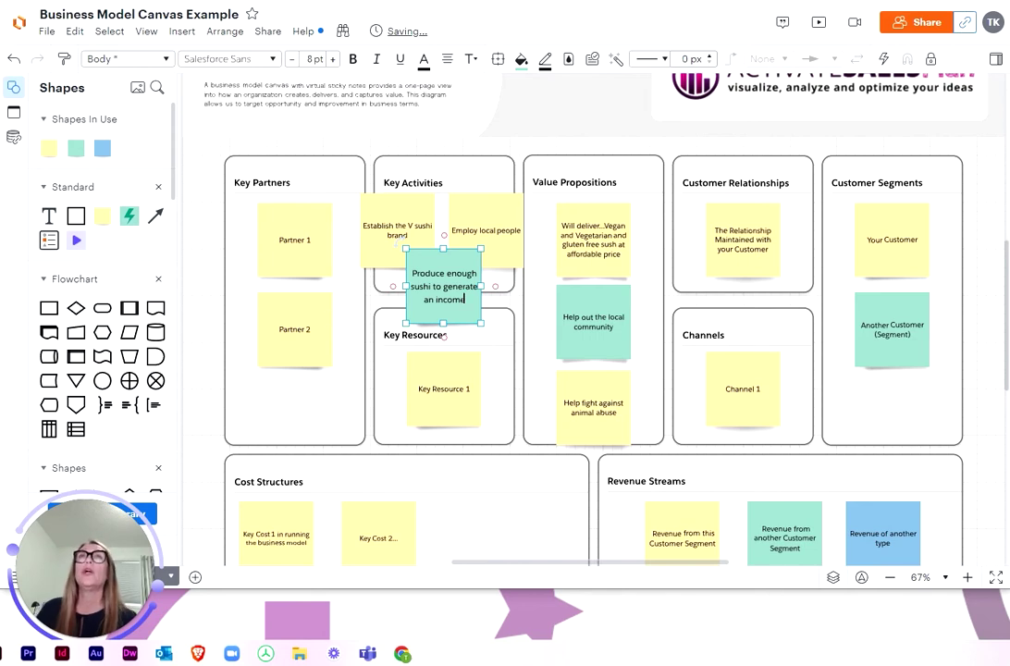
{"action": "left_click", "coordinate": [442, 286]}
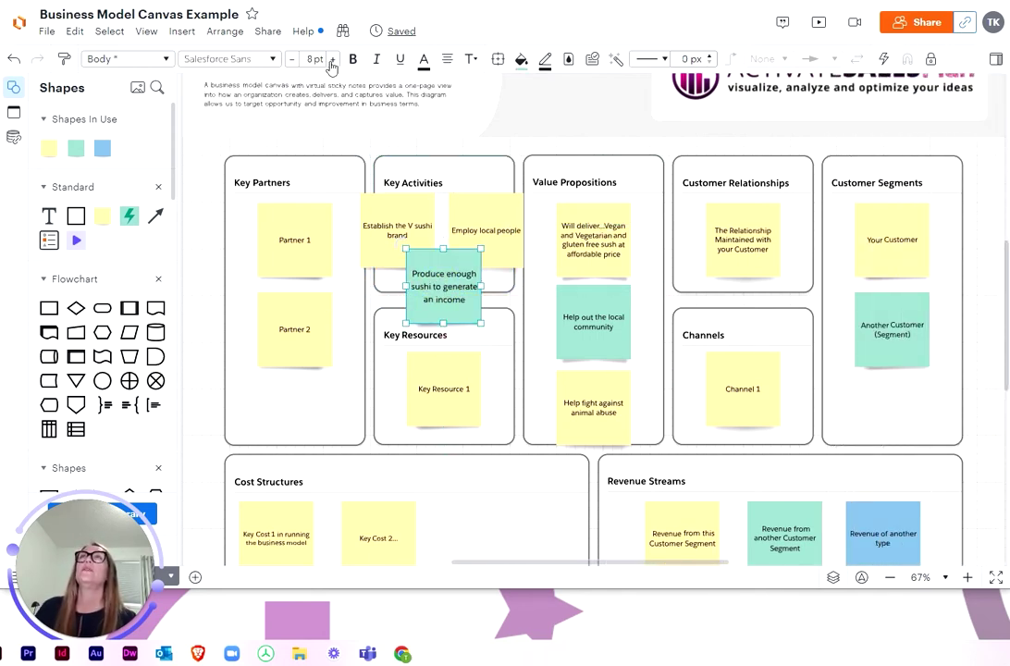
{"action": "left_click", "coordinate": [291, 60]}
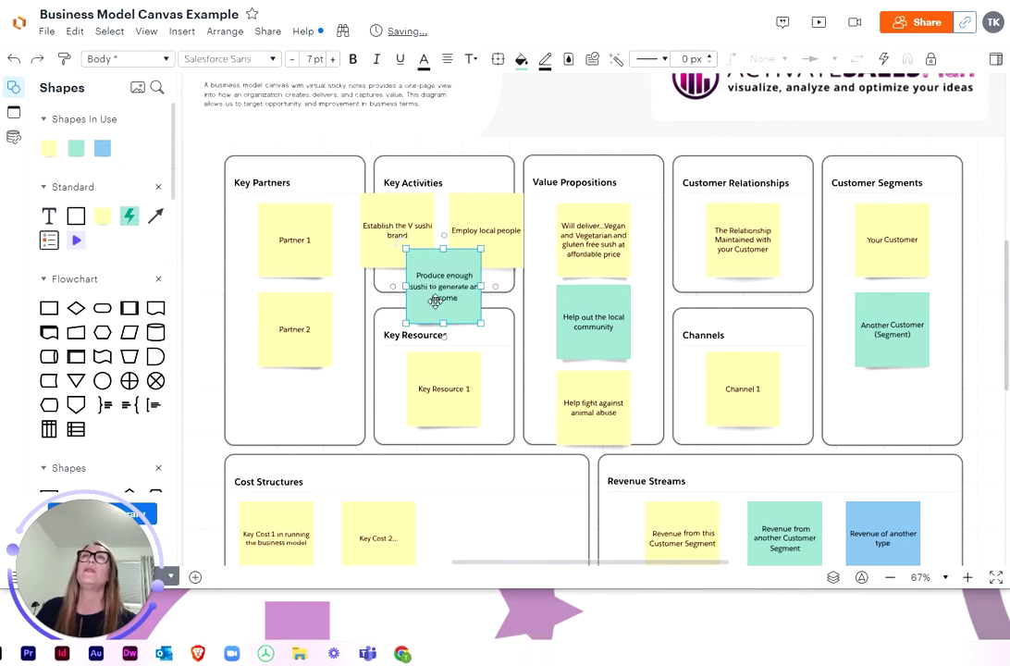
Replace the placeholder text of the Key Resources note with "Source of raw food(local)"
{"action": "left_click", "coordinate": [446, 401]}
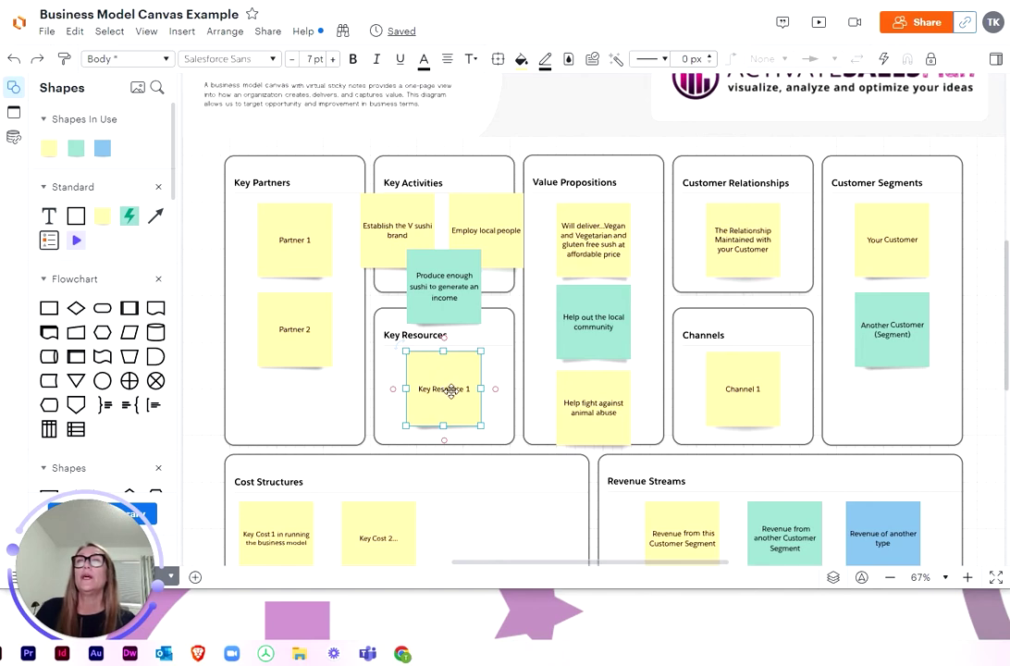
{"action": "double_click", "coordinate": [443, 391]}
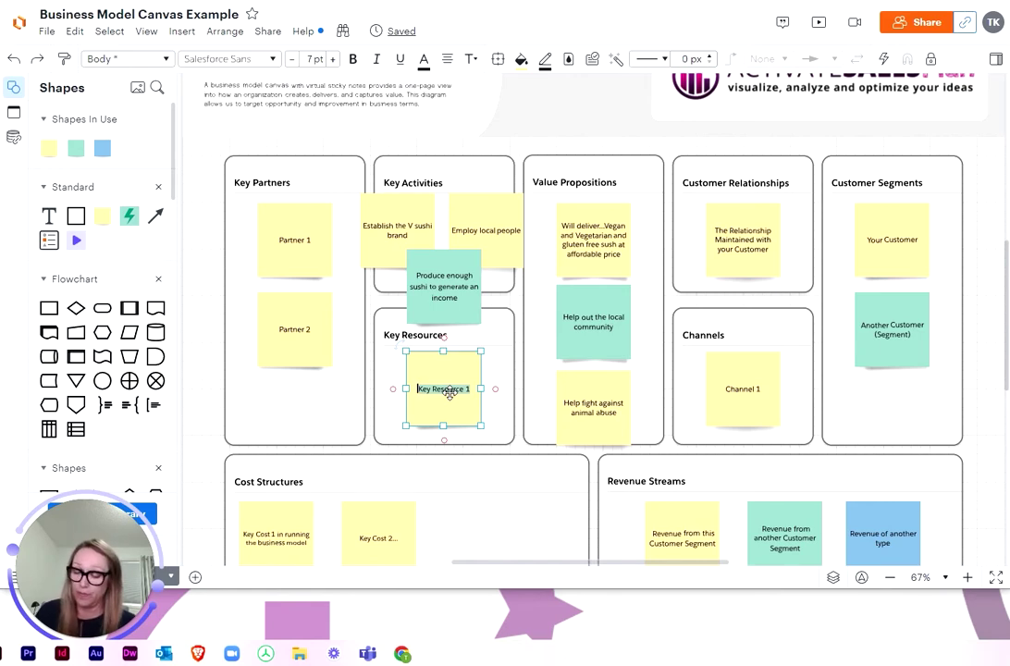
{"action": "type", "text": "Soy"}
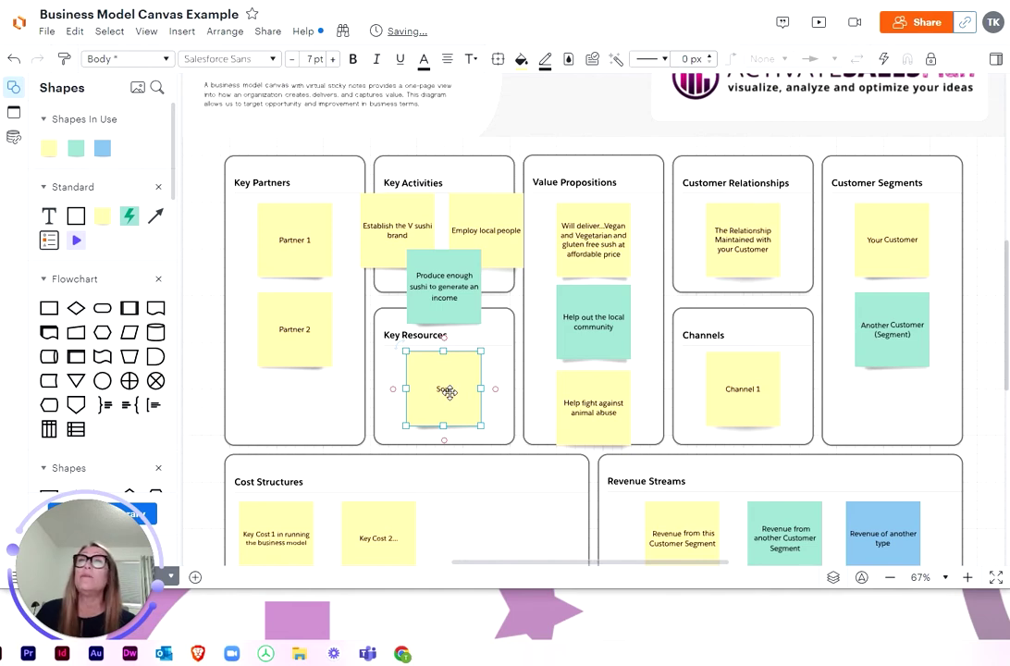
{"action": "type", "text": "r"}
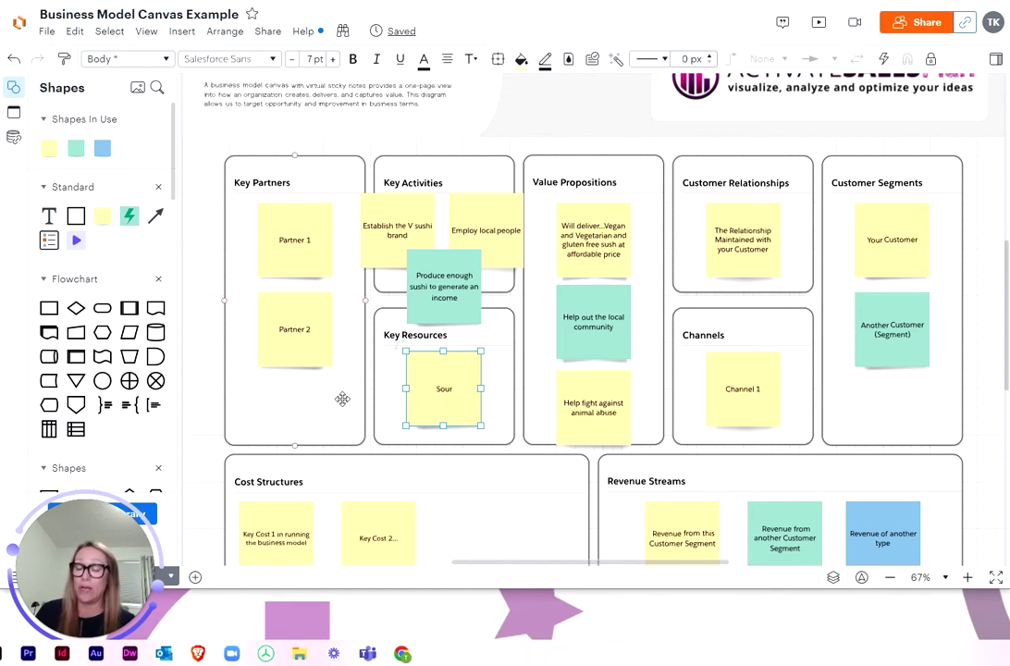
{"action": "type", "text": "ce fo"}
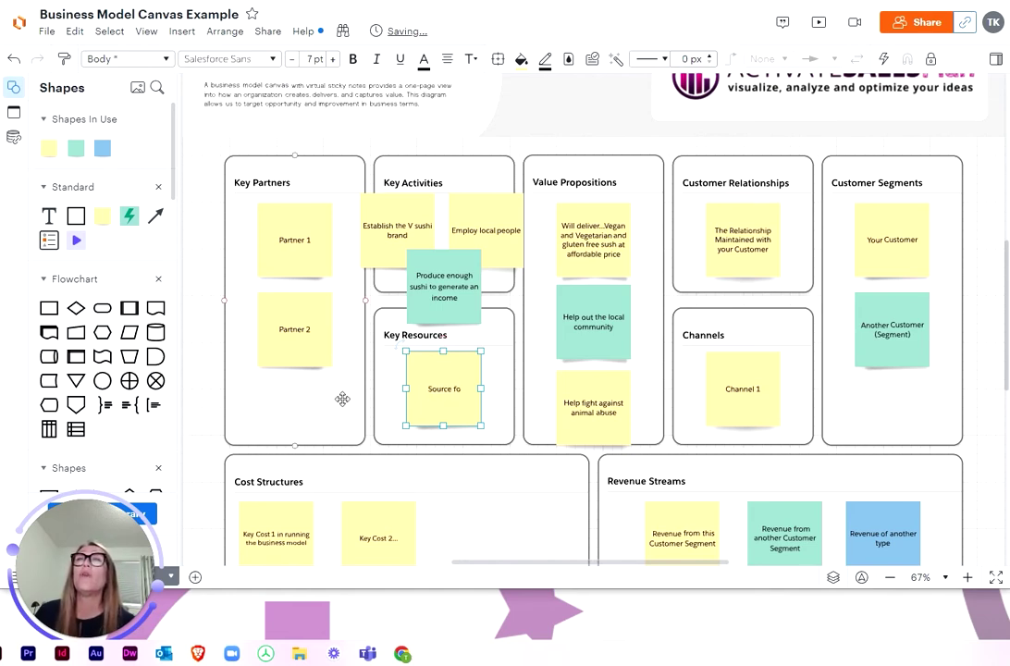
{"action": "key", "text": "BackSpace"}
{"action": "key", "text": "BackSpace"}
{"action": "key", "text": "BackSpace"}
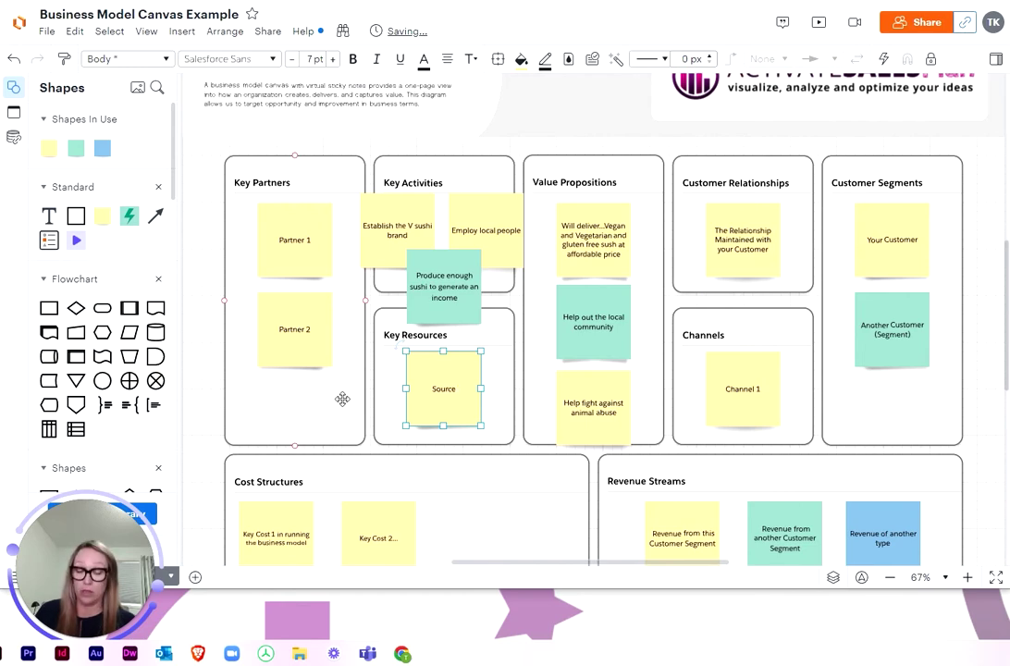
{"action": "type", "text": "of raw food"}
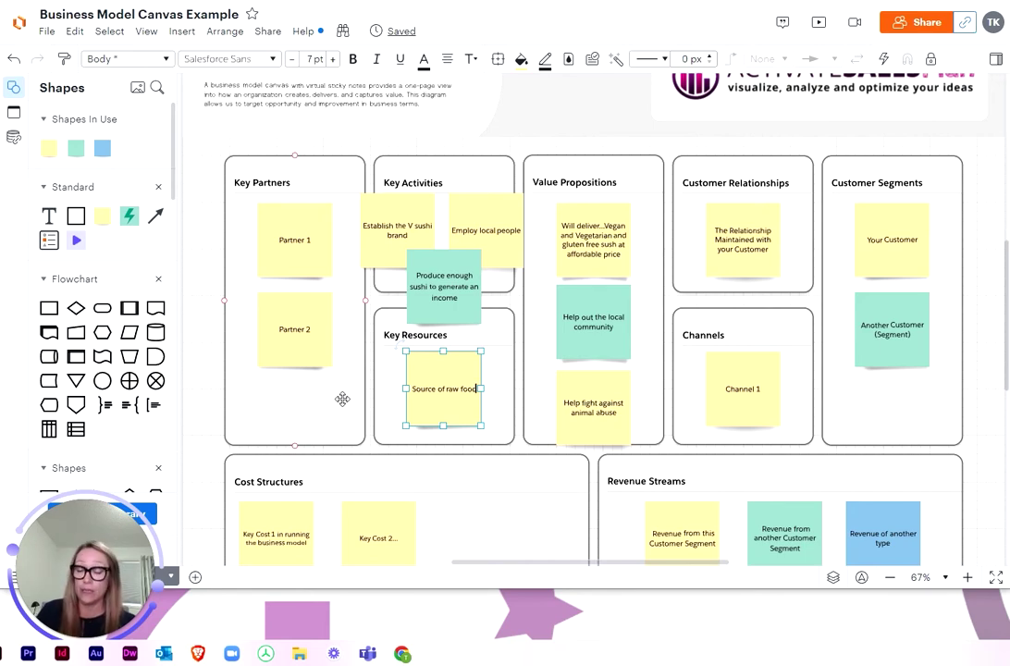
{"action": "type", "text": "(loc"}
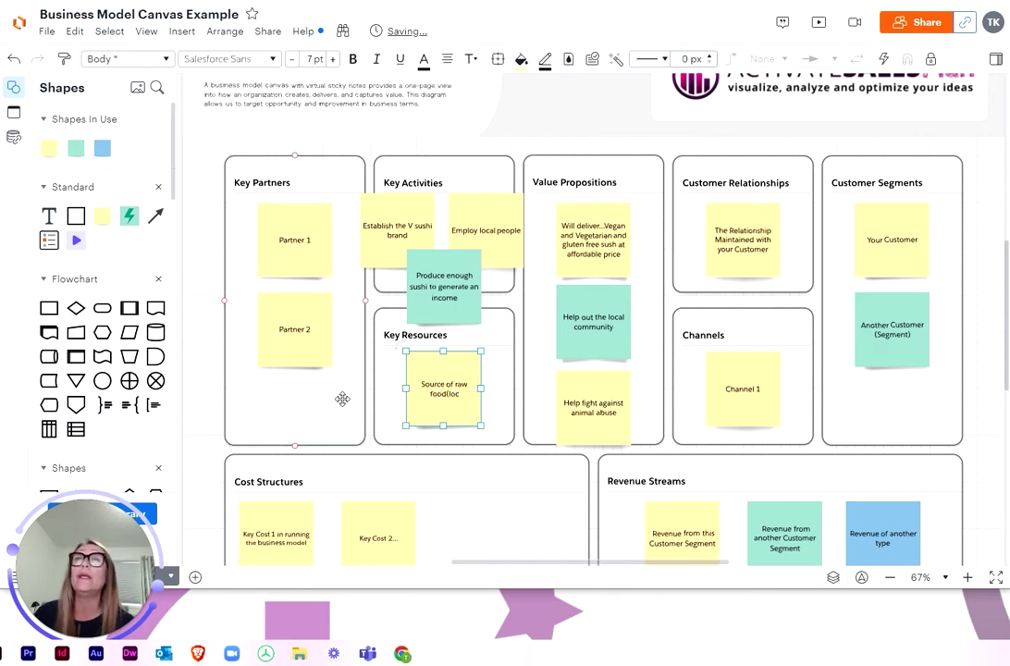
{"action": "type", "text": "a"}
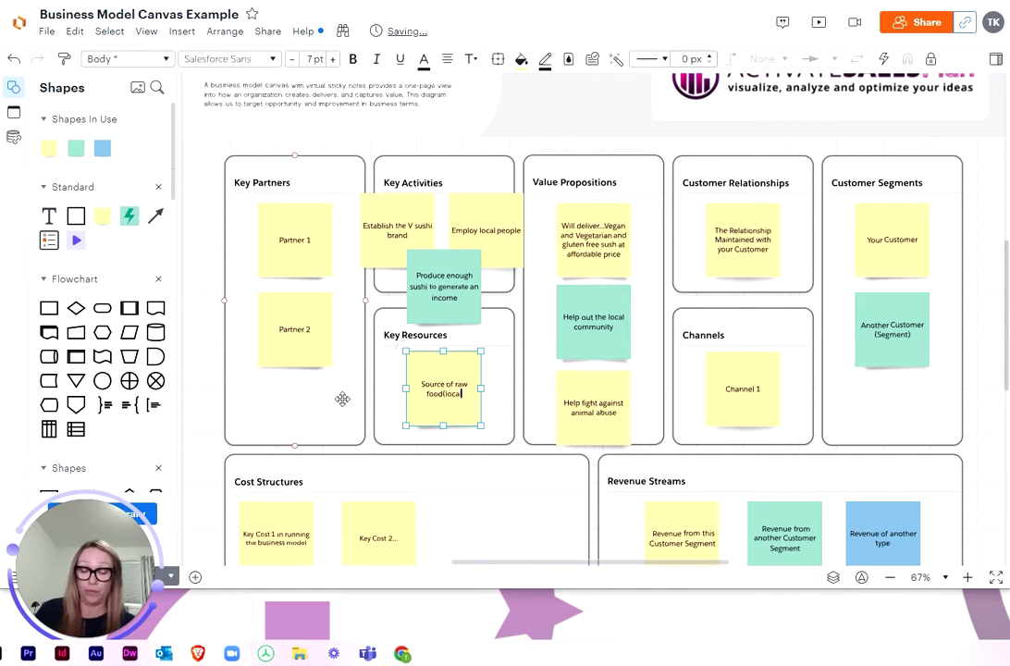
{"action": "type", "text": "l)"}
Add a second yellow note reading "Premises" and place it beside the raw food note in Key Resources
{"action": "key", "text": "ctrl+Return"}
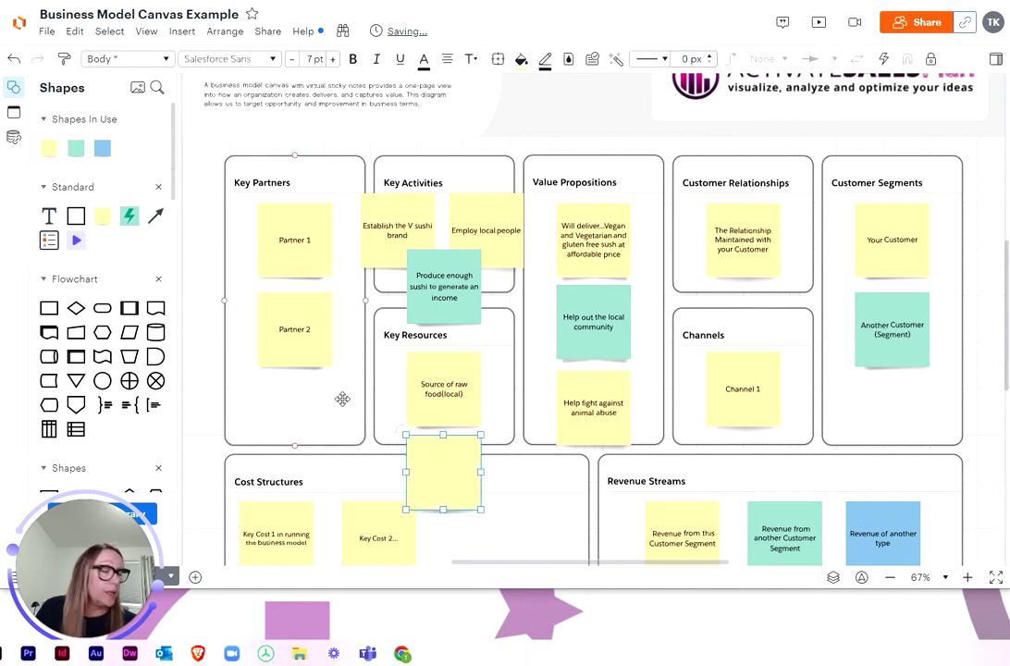
{"action": "left_click_drag", "start_coordinate": [443, 374], "coordinate": [491, 354]}
{"action": "left_click", "coordinate": [446, 462]}
{"action": "double_click", "coordinate": [441, 477]}
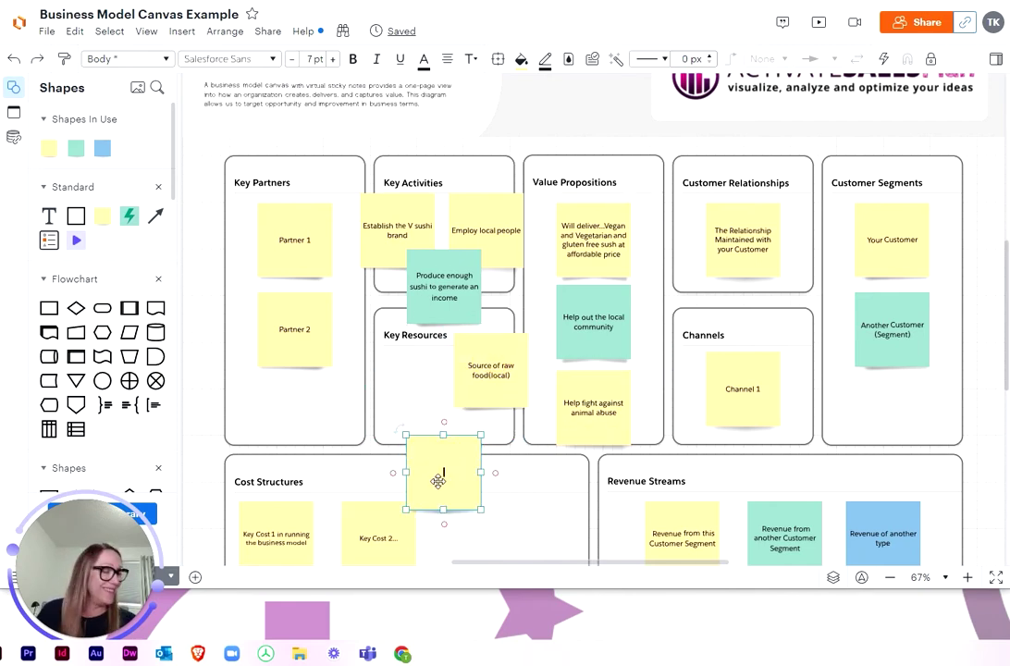
{"action": "type", "text": "Pre"}
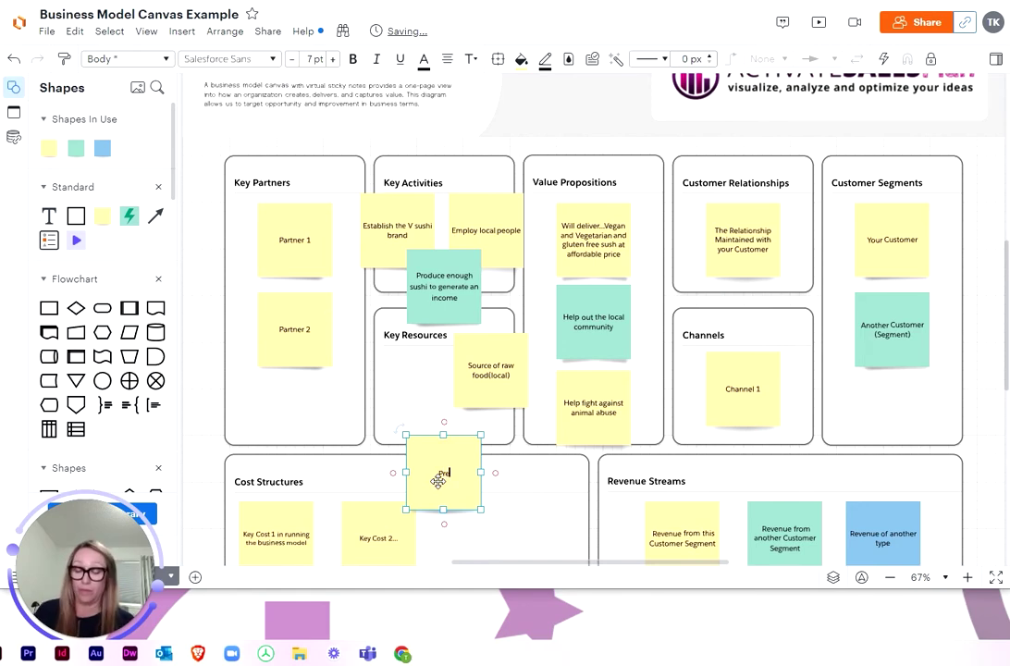
{"action": "type", "text": "mises"}
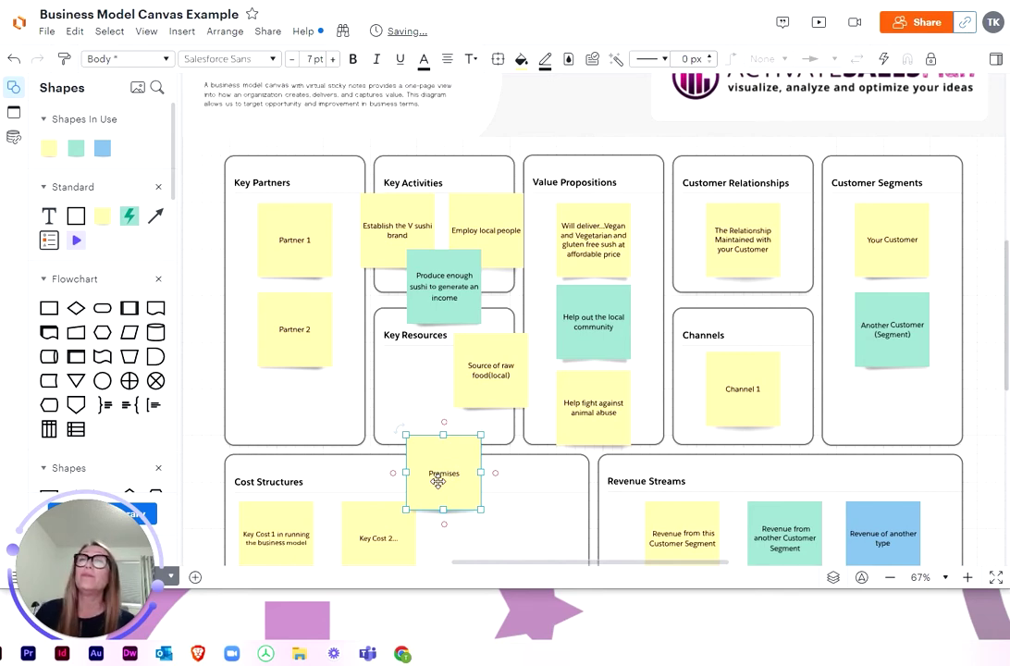
{"action": "left_click_drag", "start_coordinate": [428, 453], "coordinate": [386, 366]}
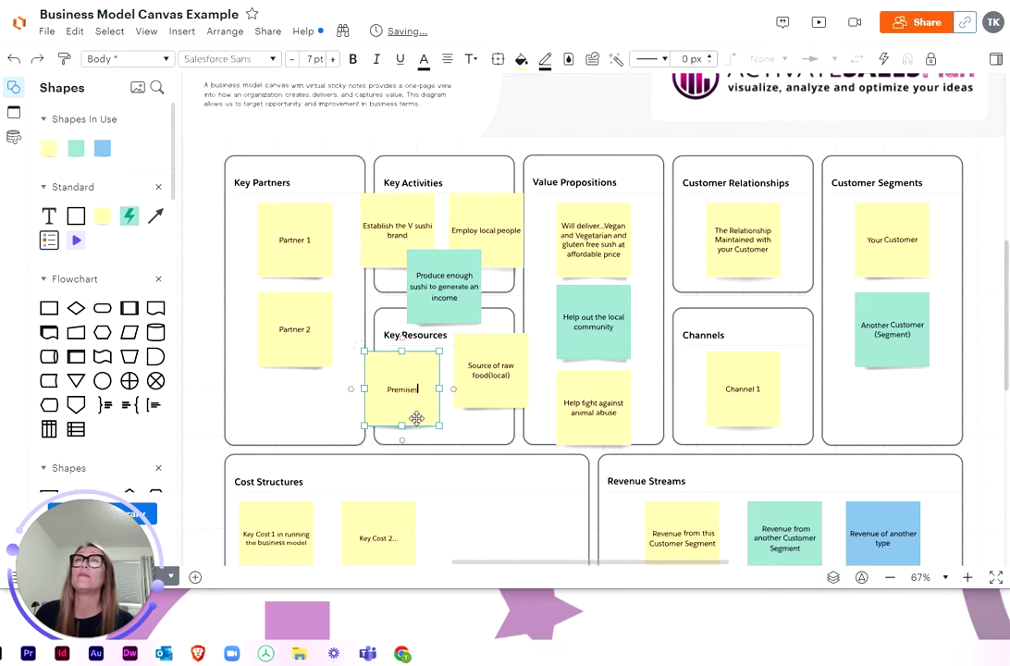
Add a yellow note reading "Sushi cooking skills" and place it just below the "Premises" note
{"action": "left_click_drag", "start_coordinate": [412, 427], "coordinate": [476, 445]}
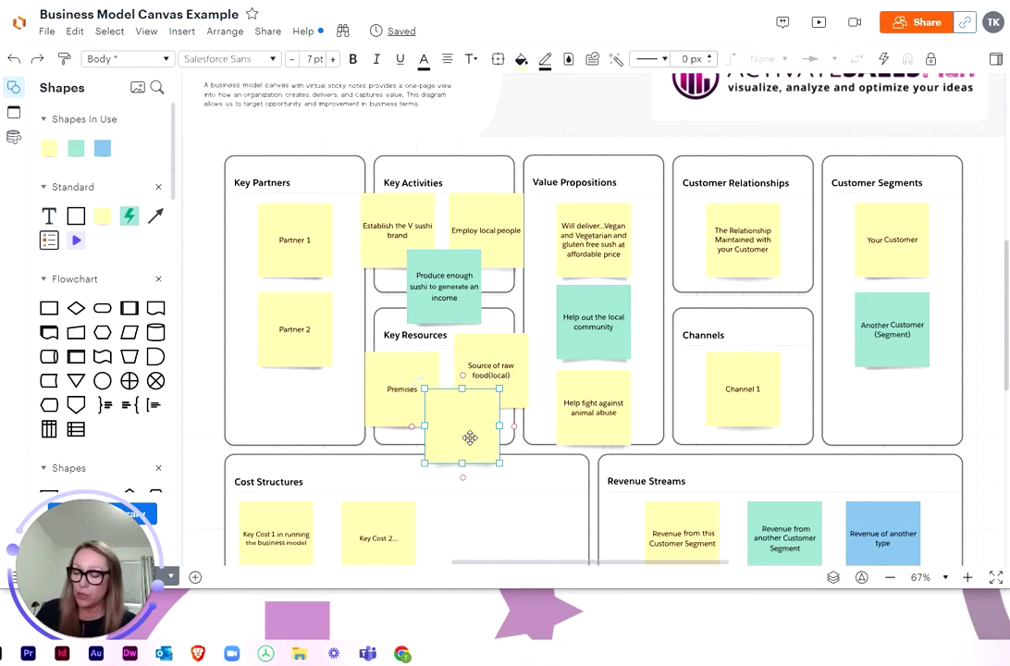
{"action": "type", "text": "Sushi"}
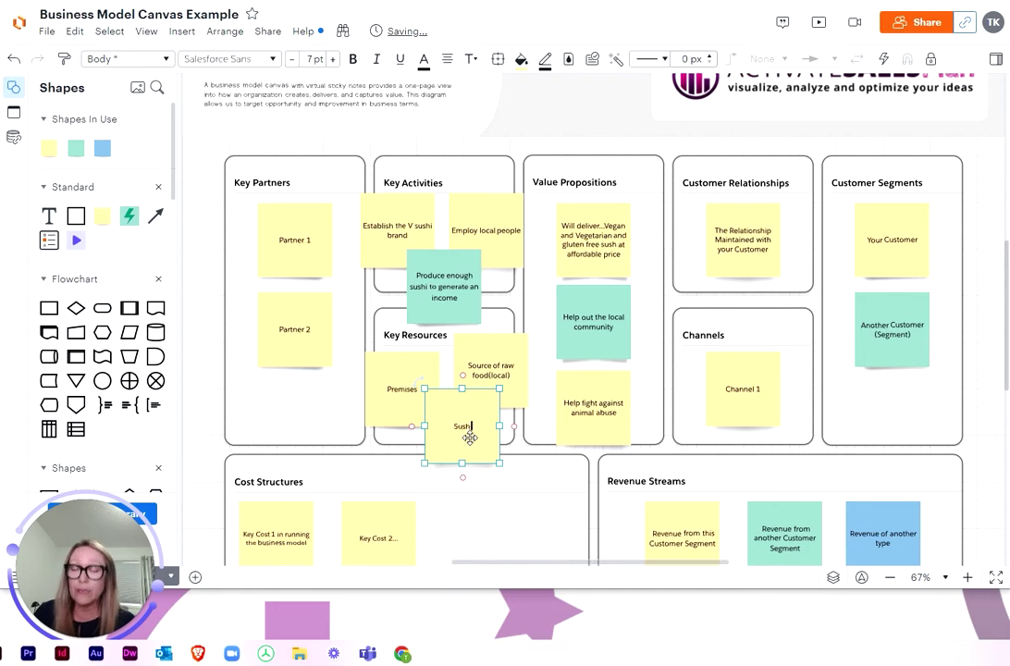
{"action": "type", "text": " coo"}
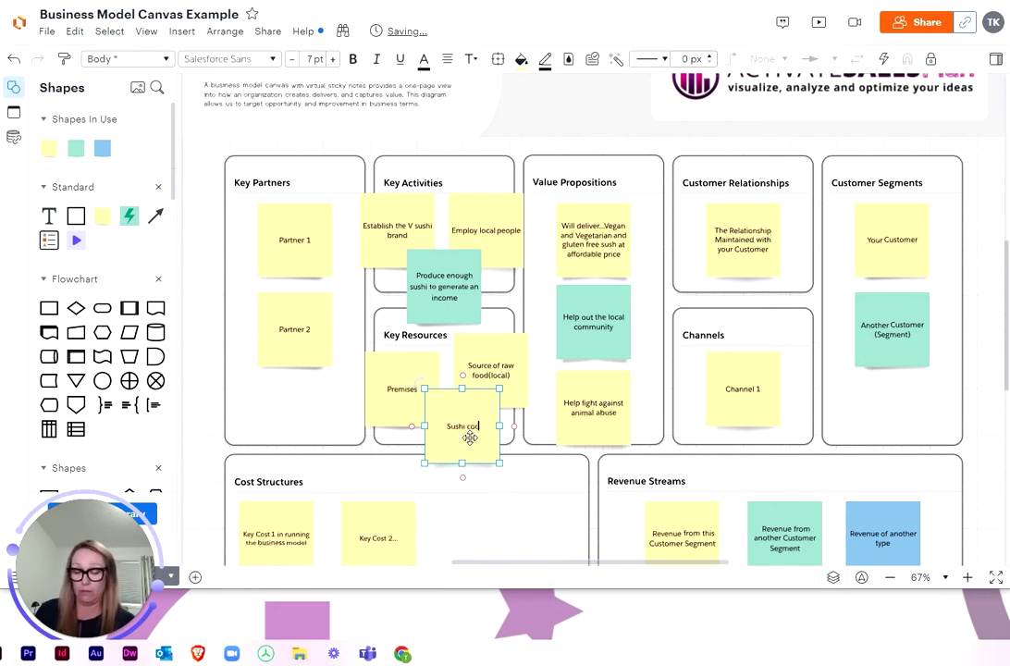
{"action": "type", "text": "king ski"}
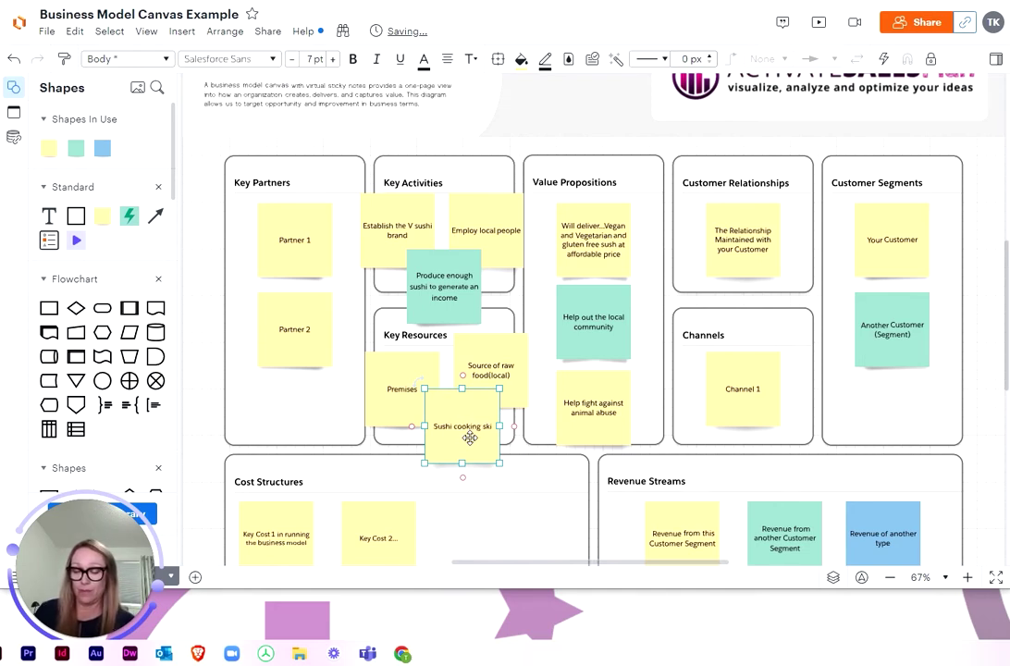
{"action": "type", "text": "lls"}
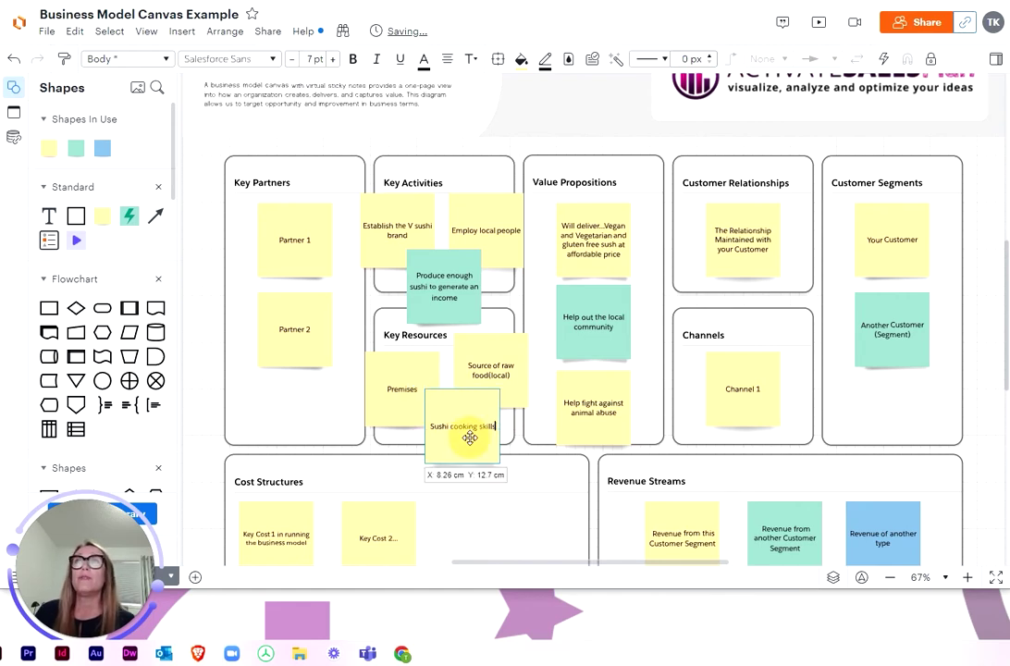
{"action": "left_click_drag", "start_coordinate": [463, 438], "coordinate": [416, 446]}
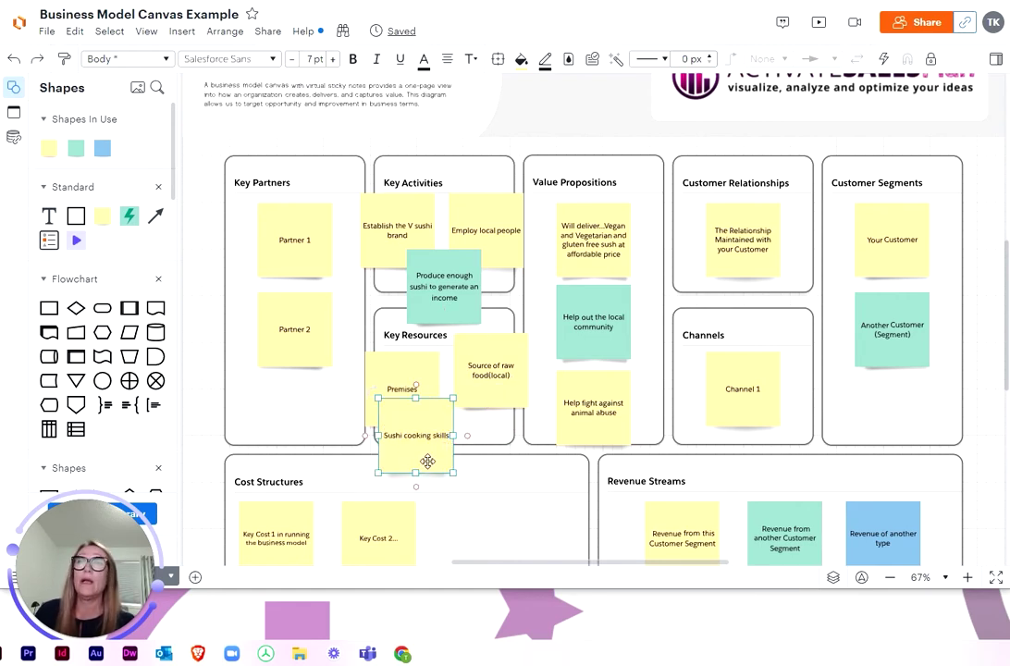
Add a yellow note reading "Startup money" beside the "Sushi cooking skills" note
{"action": "left_click_drag", "start_coordinate": [427, 461], "coordinate": [513, 424]}
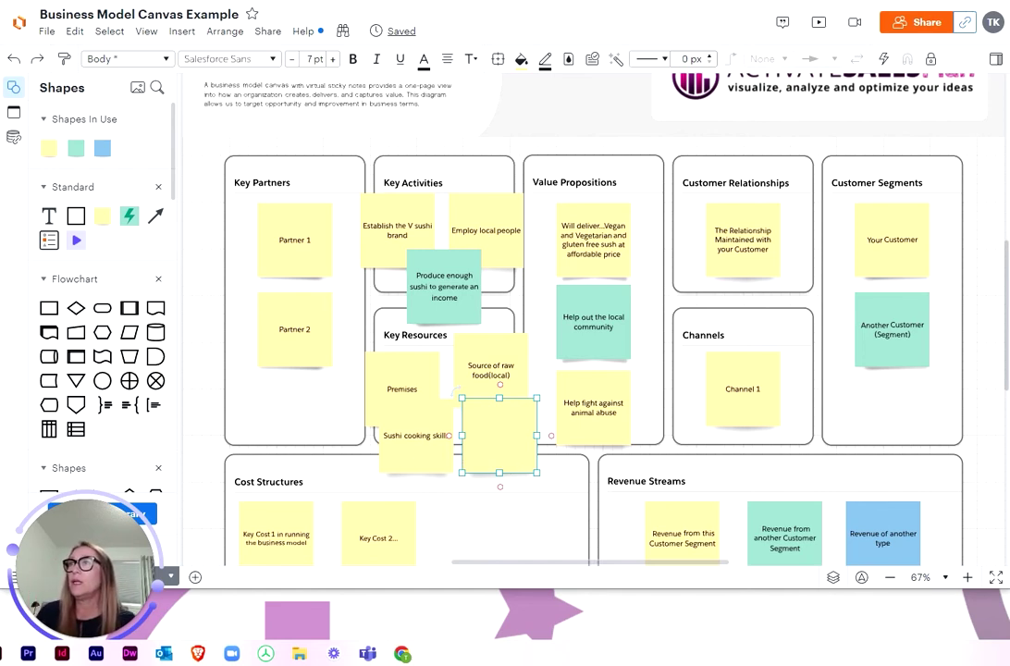
{"action": "left_click_drag", "start_coordinate": [79, 553], "coordinate": [898, 474]}
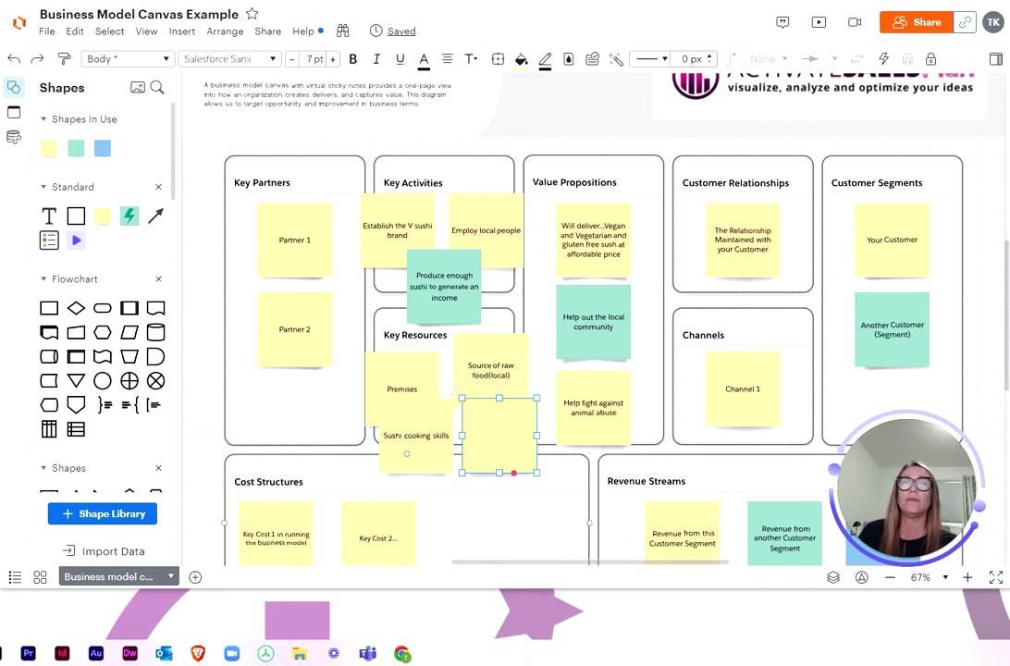
{"action": "left_click_drag", "start_coordinate": [915, 462], "coordinate": [906, 140]}
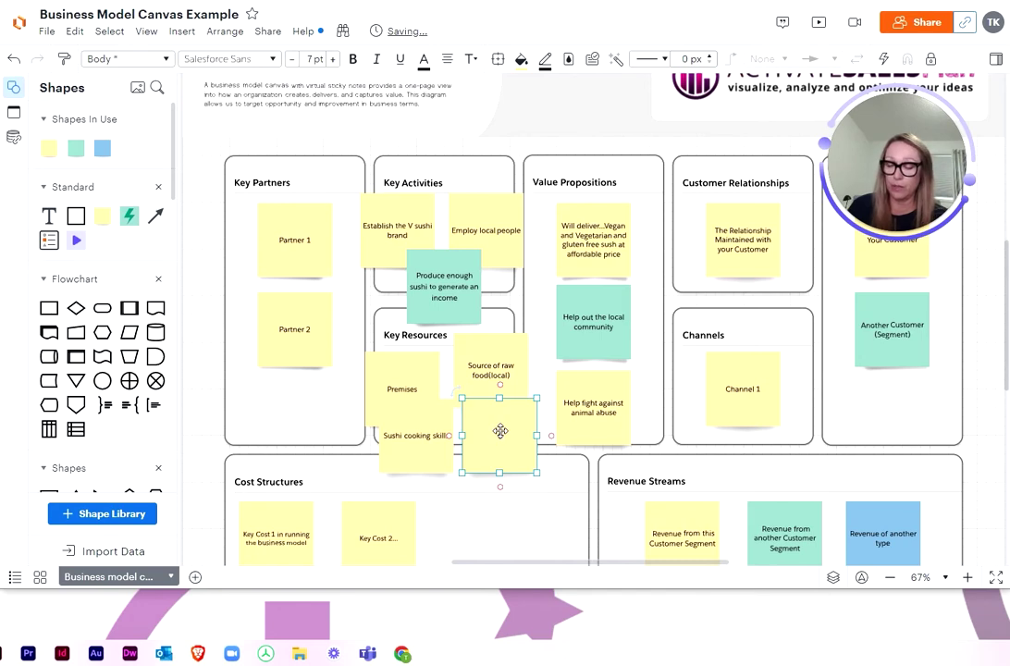
{"action": "type", "text": "Su"}
{"action": "type", "text": "artup mon"}
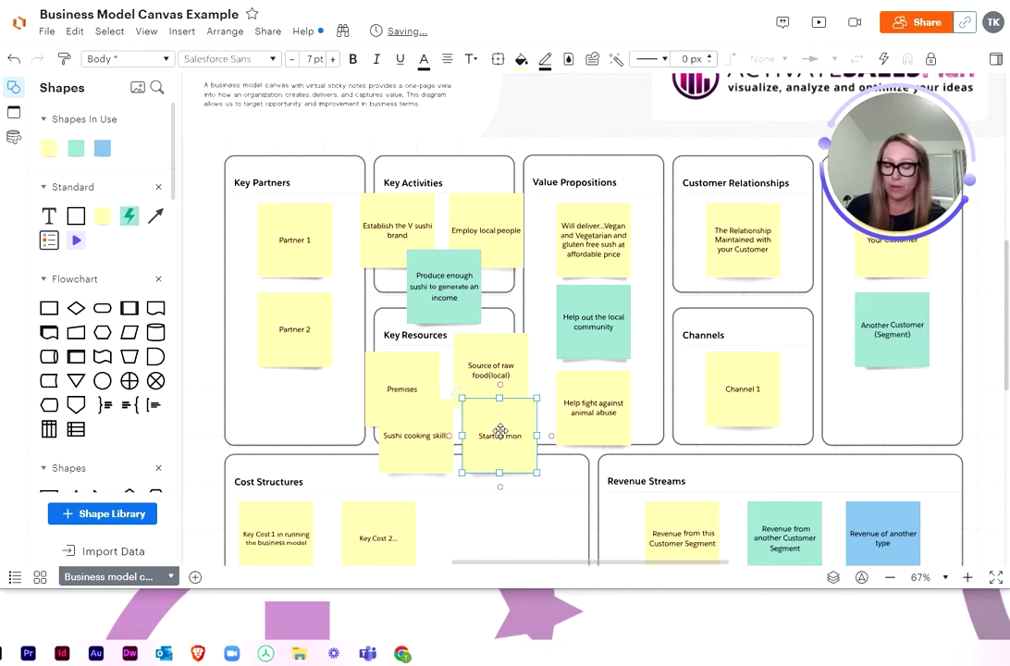
{"action": "type", "text": "ey"}
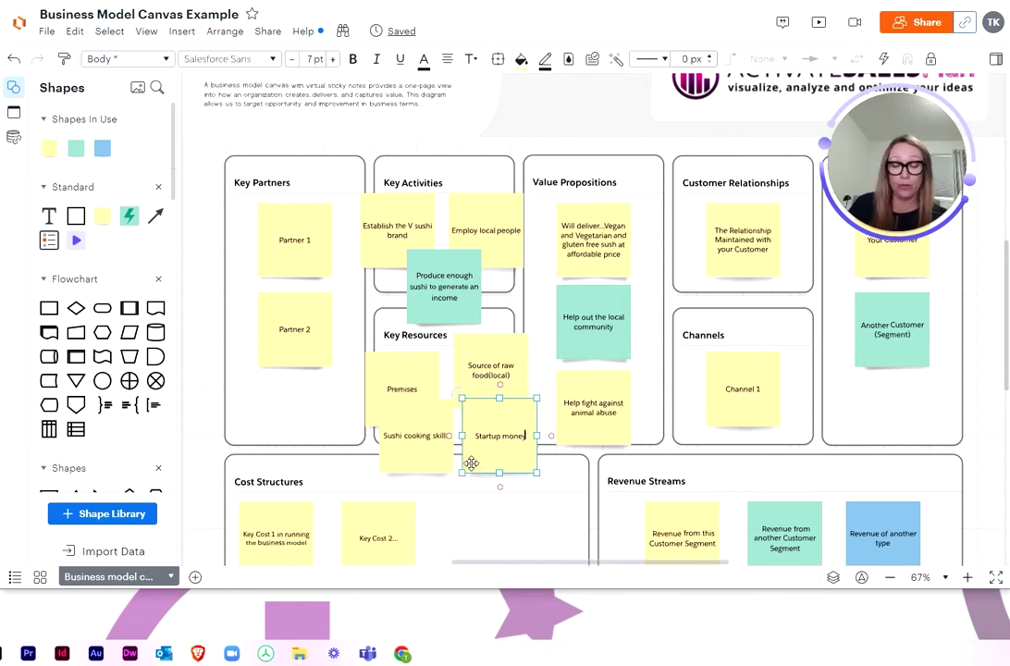
Add a yellow note below "Startup money" reading "People with vegetarian , vegan and gluten free dietary needs"
{"action": "key", "text": "ctrl+alt+Down"}
{"action": "type", "text": "People wit"}
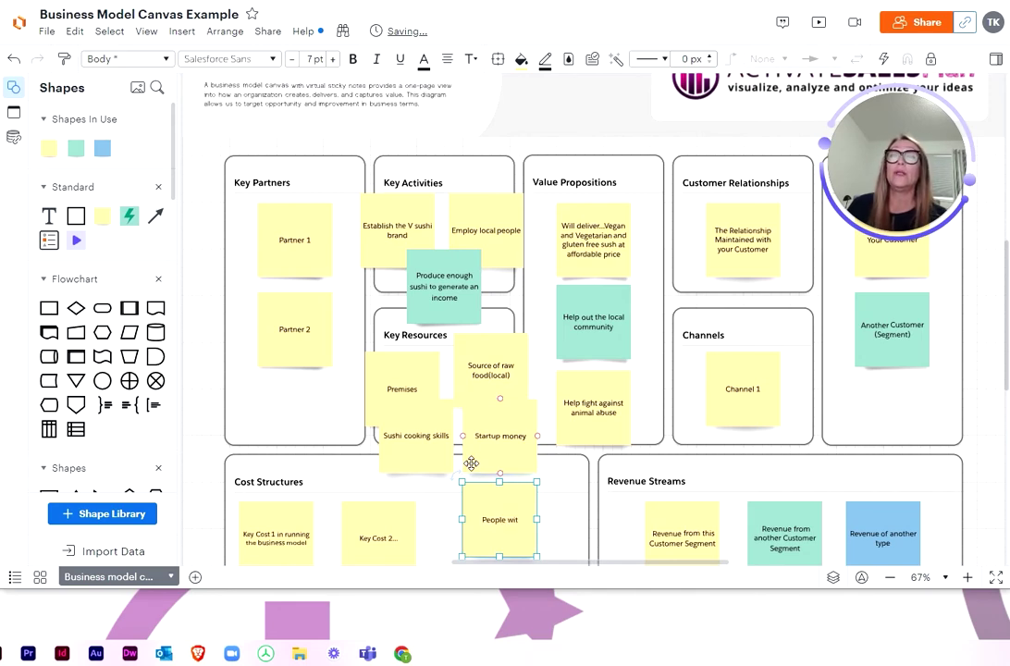
{"action": "type", "text": "h"}
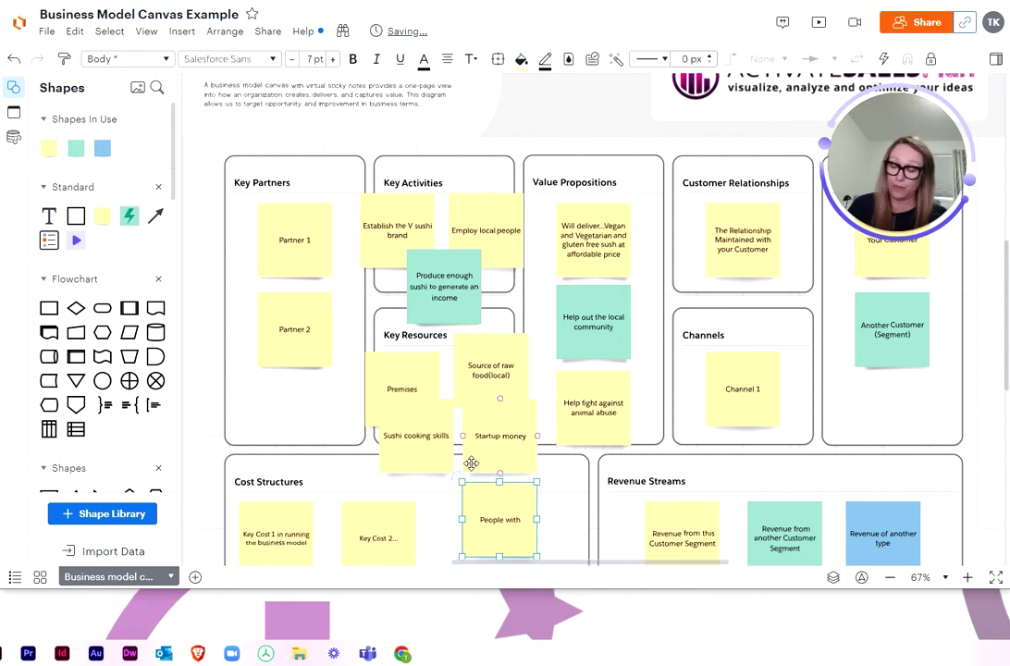
{"action": "type", "text": " vegetaarian"}
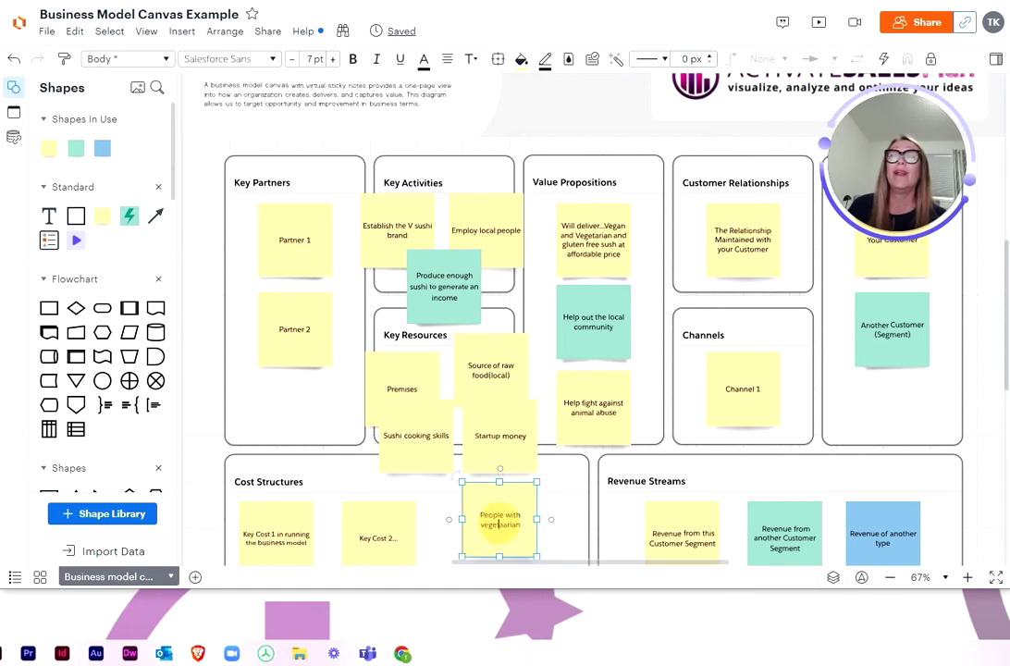
{"action": "key", "text": "Left"}
{"action": "key", "text": "Left"}
{"action": "key", "text": "Left"}
{"action": "key", "text": "Left"}
{"action": "key", "text": "BackSpace"}
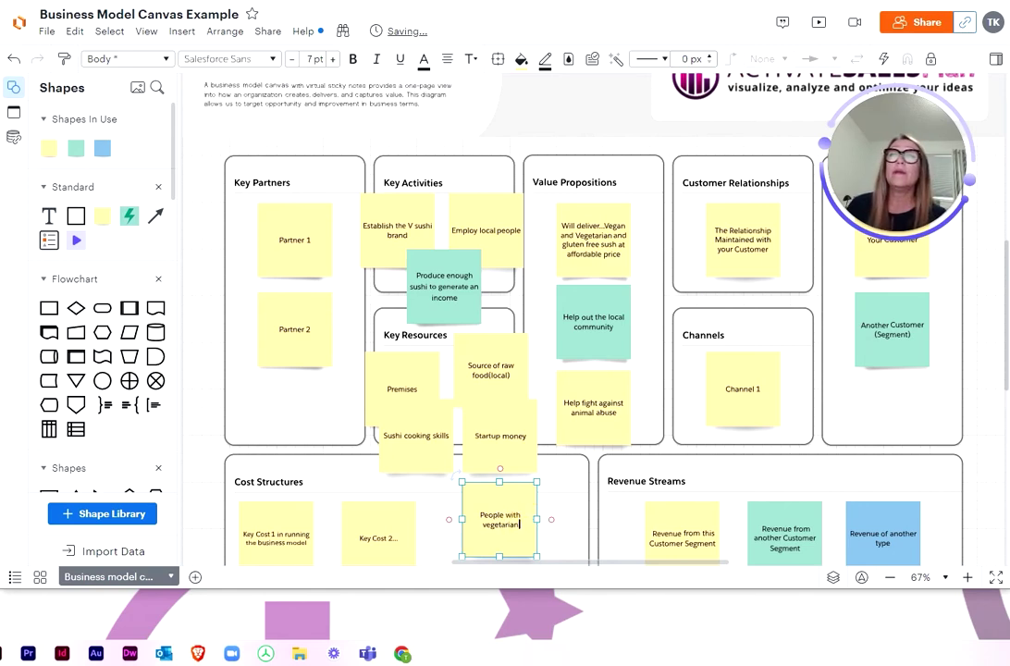
{"action": "type", "text": ", vegan a"}
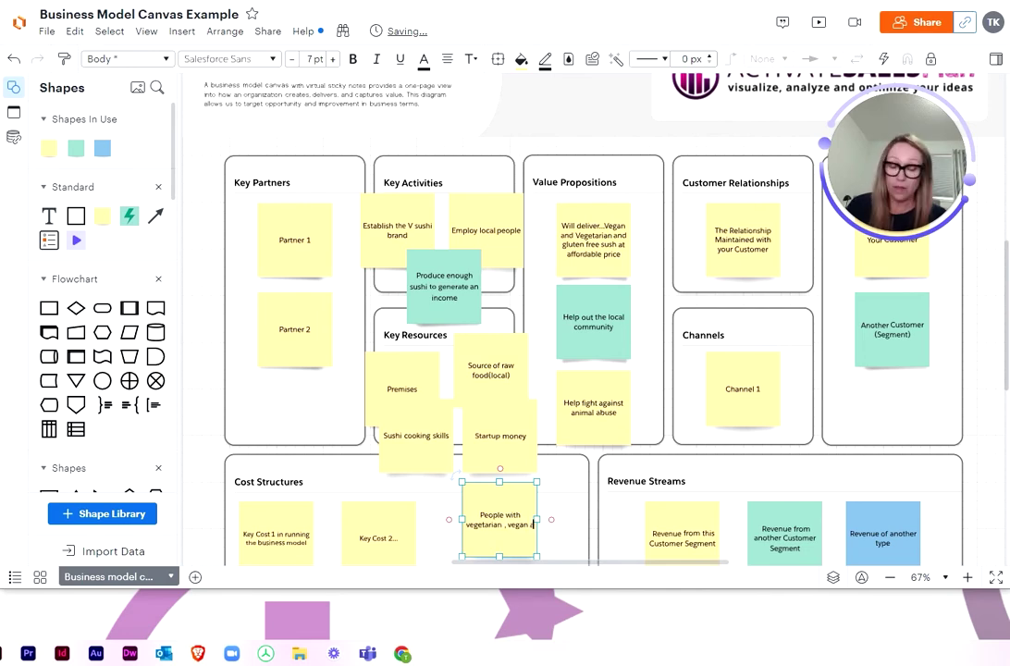
{"action": "type", "text": "nd gluten free di"}
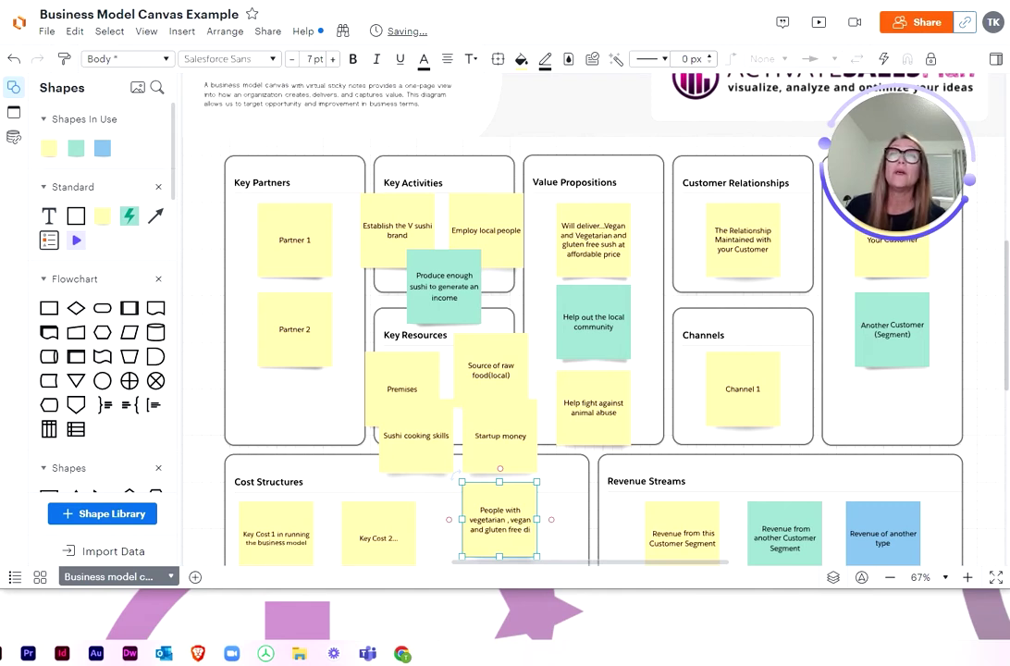
{"action": "type", "text": "etary needs"}
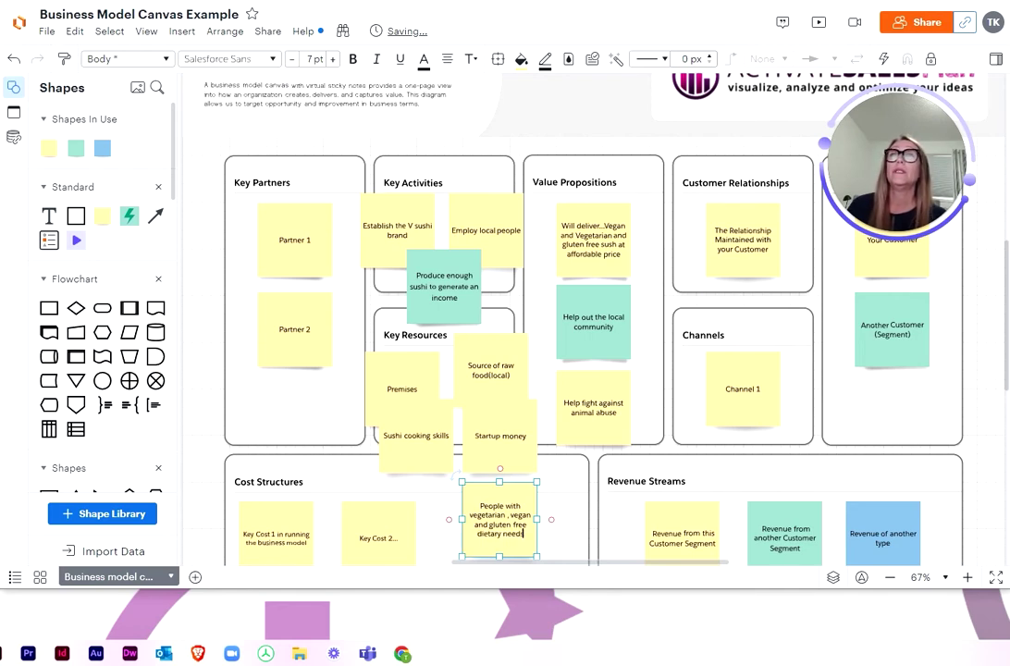
Rearrange the Key Resources notes closer together, placing the dietary needs note in the middle between the other four
{"action": "left_click_drag", "start_coordinate": [485, 491], "coordinate": [438, 359]}
{"action": "left_click_drag", "start_coordinate": [426, 368], "coordinate": [451, 372]}
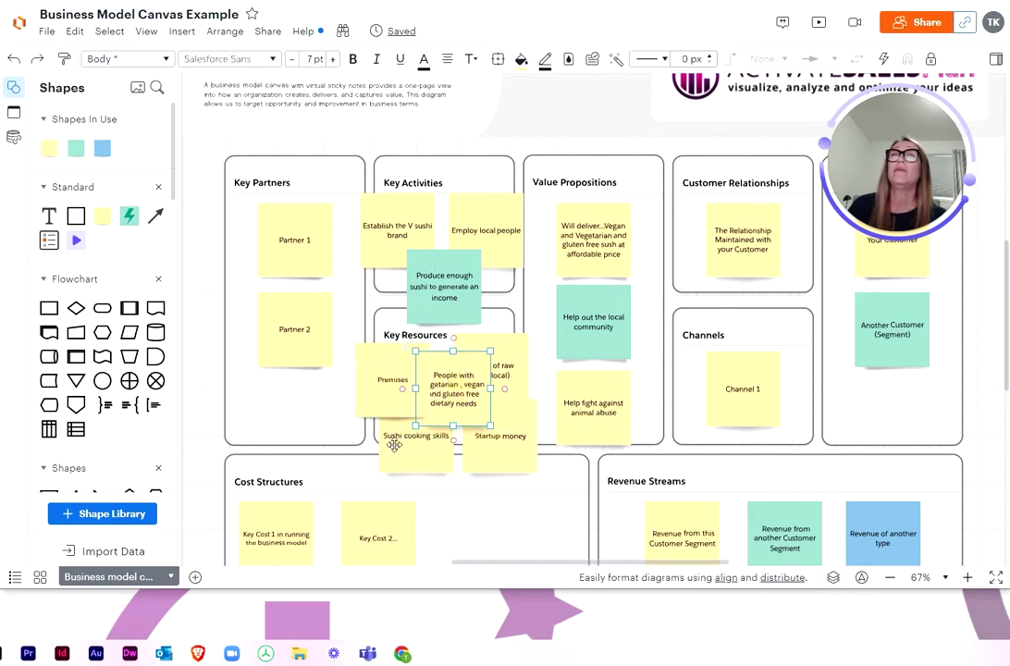
{"action": "left_click_drag", "start_coordinate": [518, 357], "coordinate": [527, 334]}
{"action": "left_click_drag", "start_coordinate": [401, 462], "coordinate": [387, 457]}
{"action": "left_click_drag", "start_coordinate": [480, 451], "coordinate": [469, 447]}
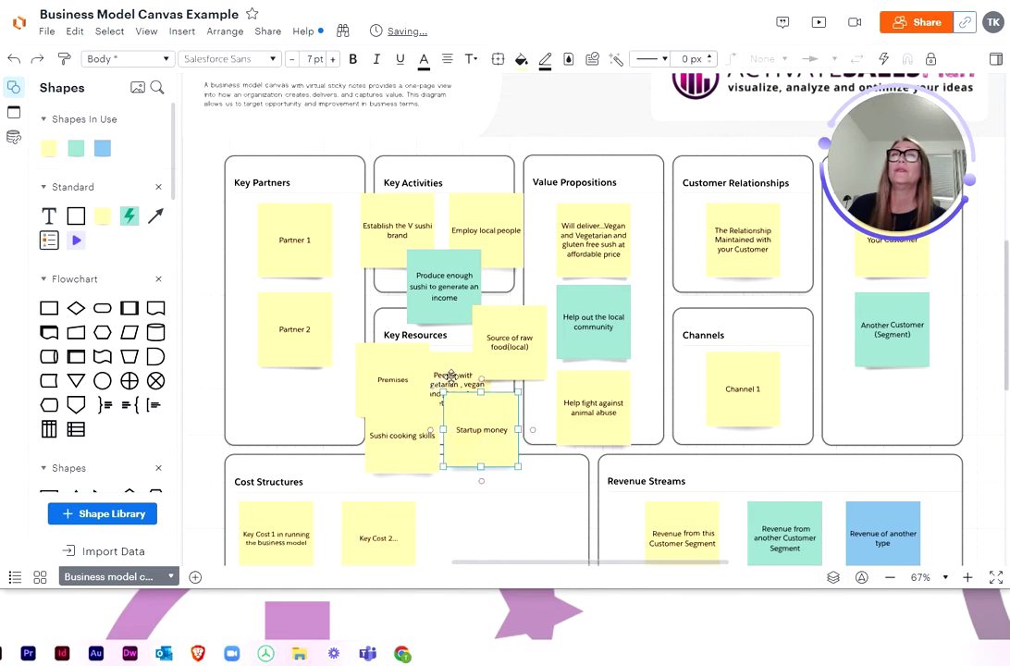
{"action": "left_click", "coordinate": [435, 397]}
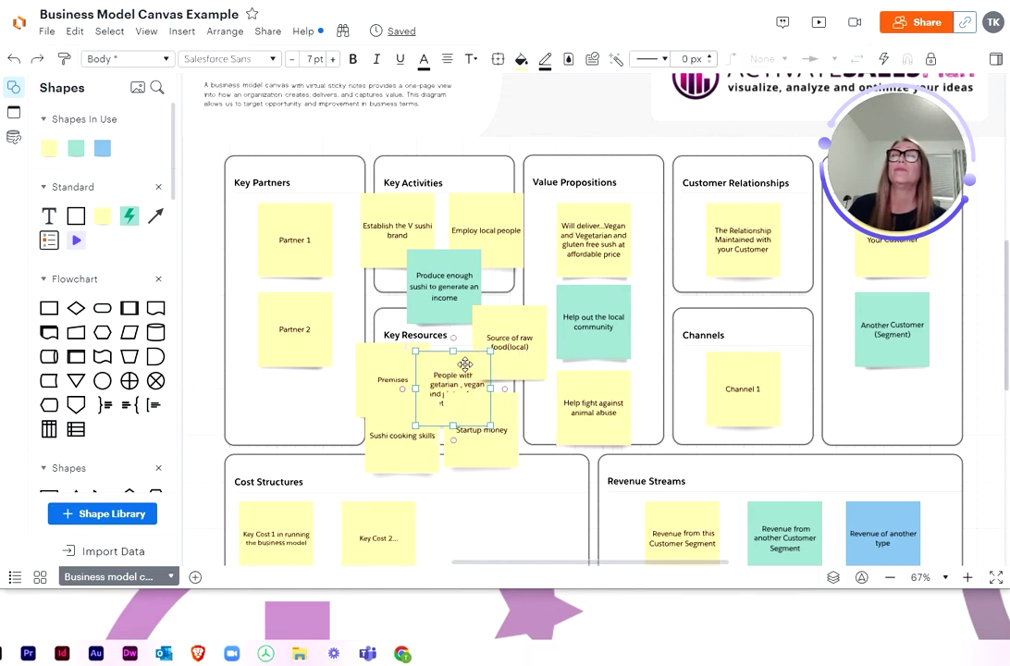
{"action": "mouse_move", "coordinate": [471, 371]}
{"action": "left_mouse_down"}
{"action": "mouse_move", "coordinate": [444, 371]}
{"action": "mouse_move", "coordinate": [446, 383]}
{"action": "mouse_move", "coordinate": [463, 366]}
{"action": "mouse_move", "coordinate": [463, 375]}
{"action": "left_mouse_up"}
{"action": "left_click", "coordinate": [499, 513]}
Replace the "Partner 1" text in Key Partners with "station"
{"action": "scroll", "coordinate": [499, 513], "scroll_direction": "down", "scroll_amount": 1}
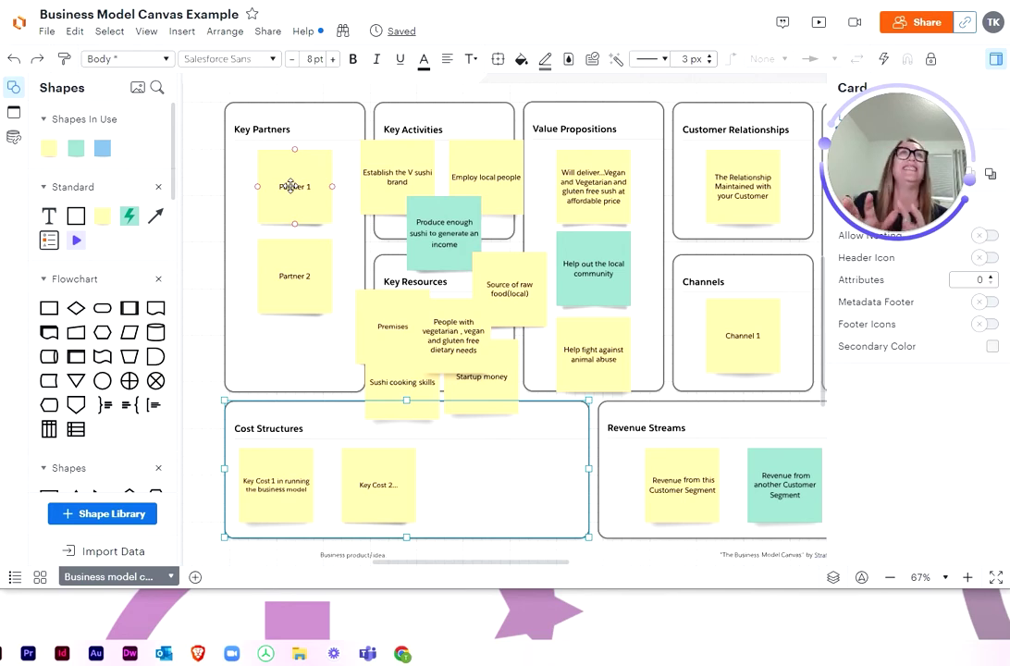
{"action": "left_click", "coordinate": [290, 186]}
{"action": "double_click", "coordinate": [290, 186]}
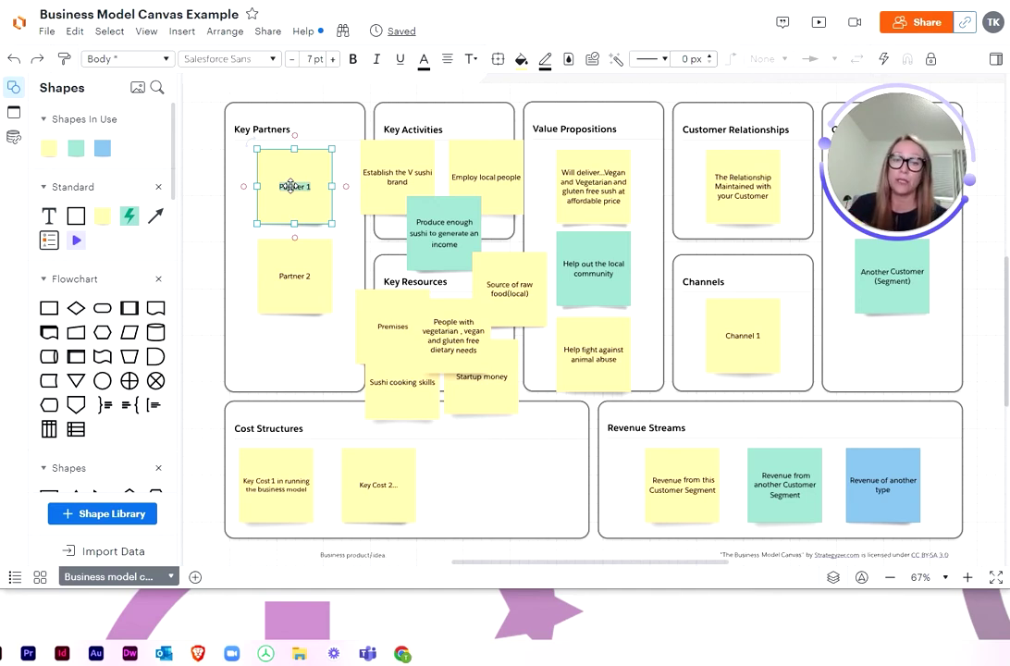
{"action": "type", "text": "Supplie"}
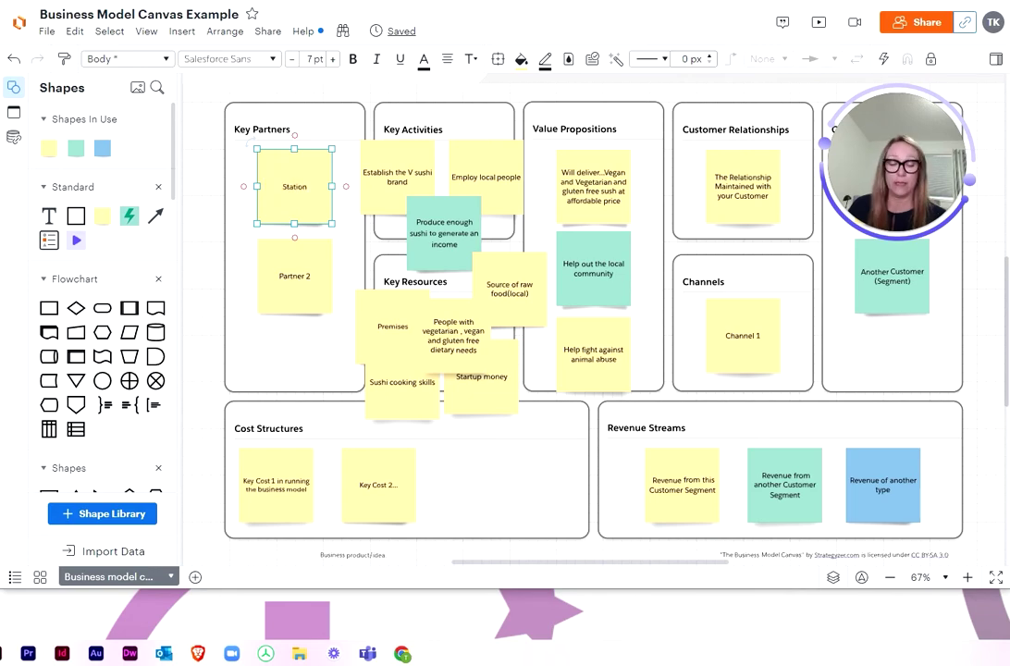
Replace the "Partner 2" text in Key Partners with "Farmers -"
{"action": "scroll", "coordinate": [273, 189], "scroll_direction": "down", "scroll_amount": 1}
{"action": "left_click", "coordinate": [294, 207]}
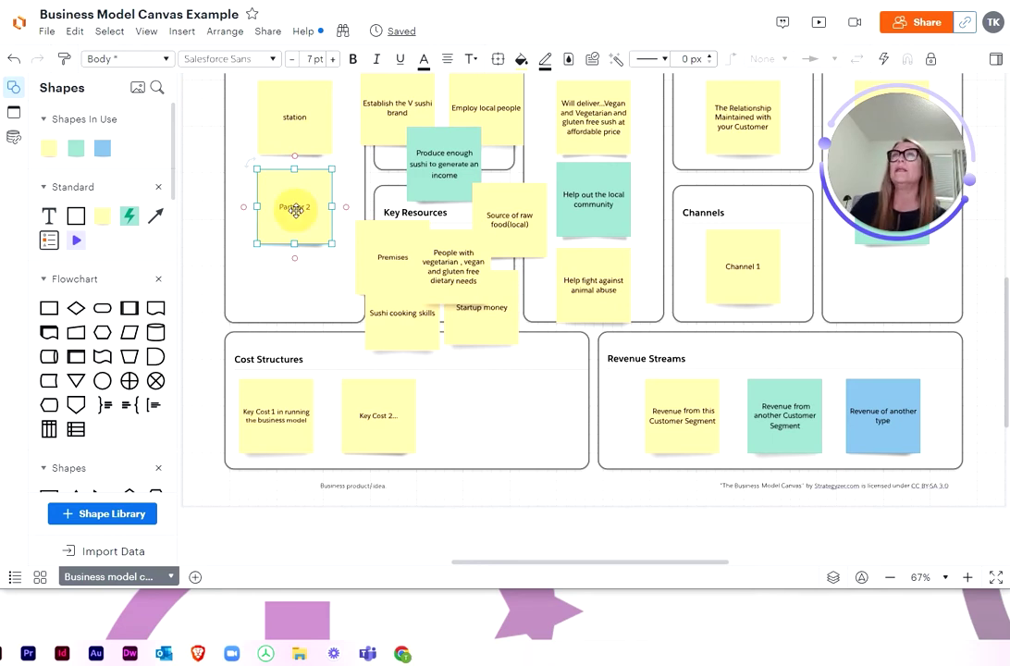
{"action": "left_click_drag", "start_coordinate": [294, 208], "coordinate": [294, 217]}
{"action": "type", "text": "Farmer"}
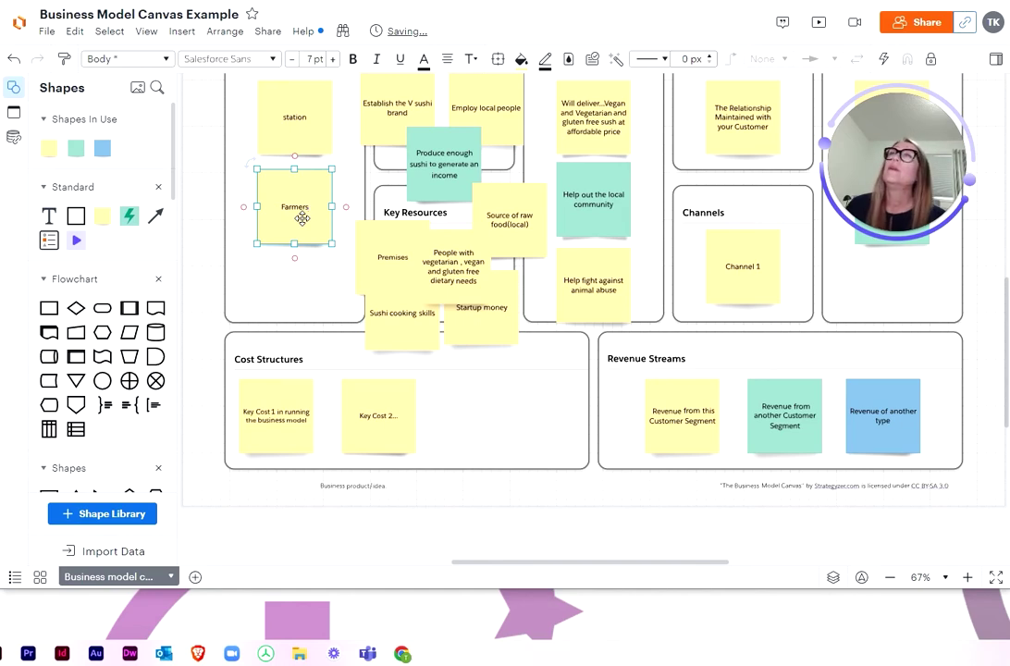
{"action": "type", "text": "s"}
Extend the station note in Key Partners to read "station - premise"
{"action": "left_click", "coordinate": [297, 116]}
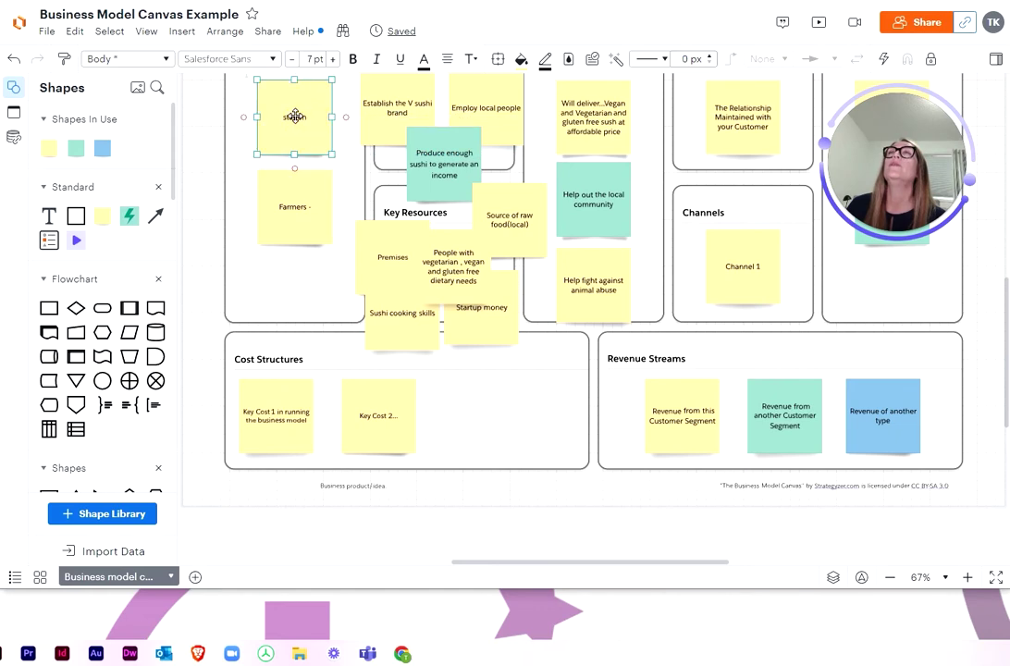
{"action": "double_click", "coordinate": [302, 117]}
{"action": "key", "text": "BackSpace"}
{"action": "key", "text": "BackSpace"}
{"action": "key", "text": "BackSpace"}
{"action": "key", "text": "BackSpace"}
{"action": "key", "text": "BackSpace"}
{"action": "type", "text": "ocker"}
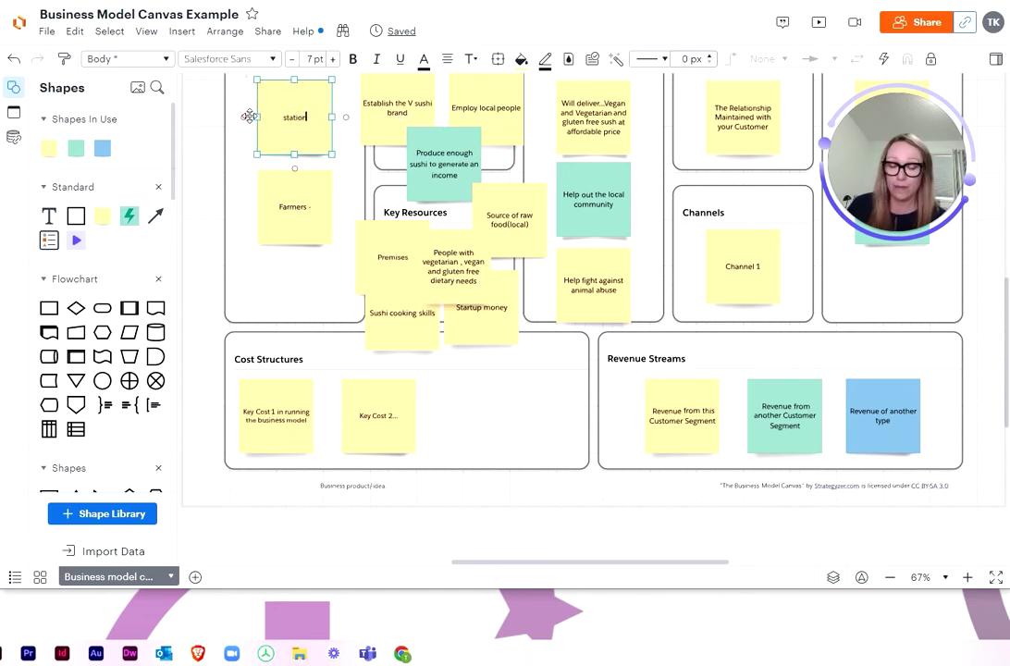
{"action": "type", "text": " - premis"}
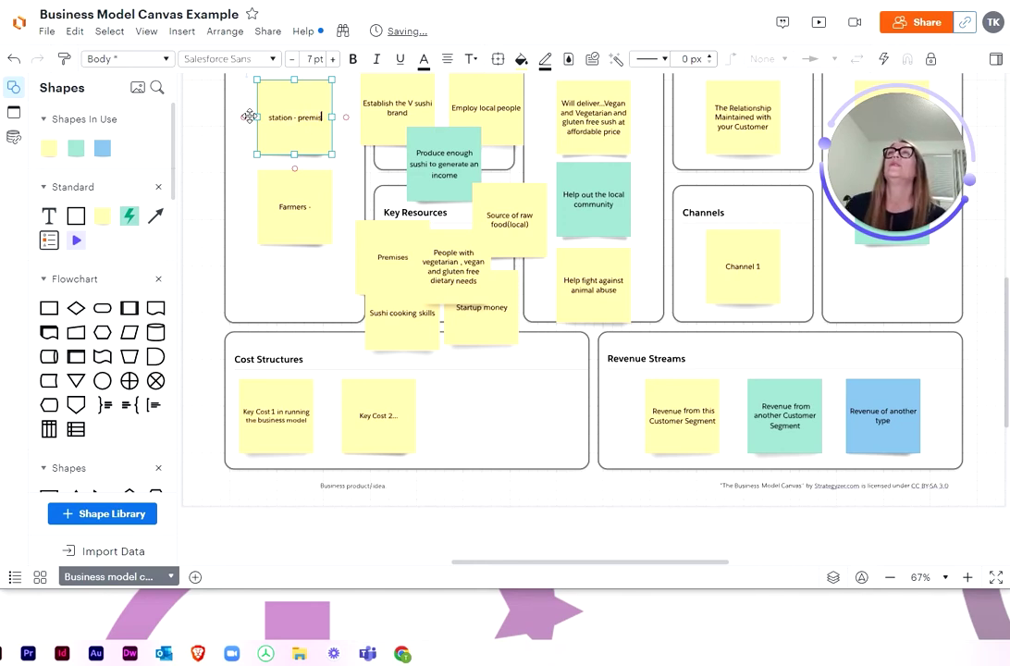
{"action": "type", "text": "e"}
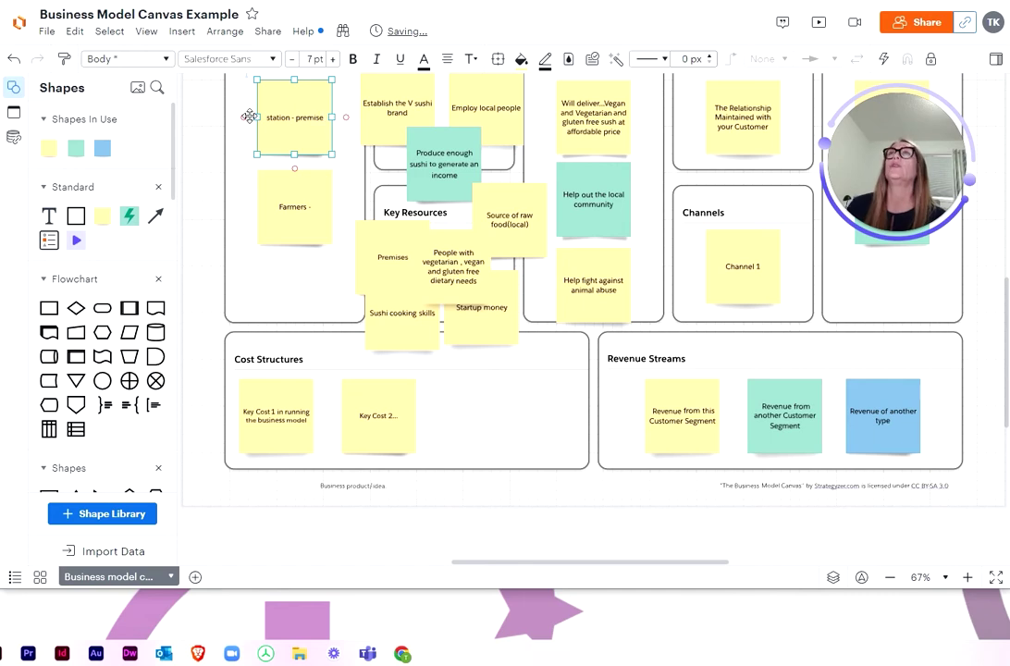
Complete the Farmers note in Key Partners to read "Farmers - food ingredients"
{"action": "left_click", "coordinate": [273, 194]}
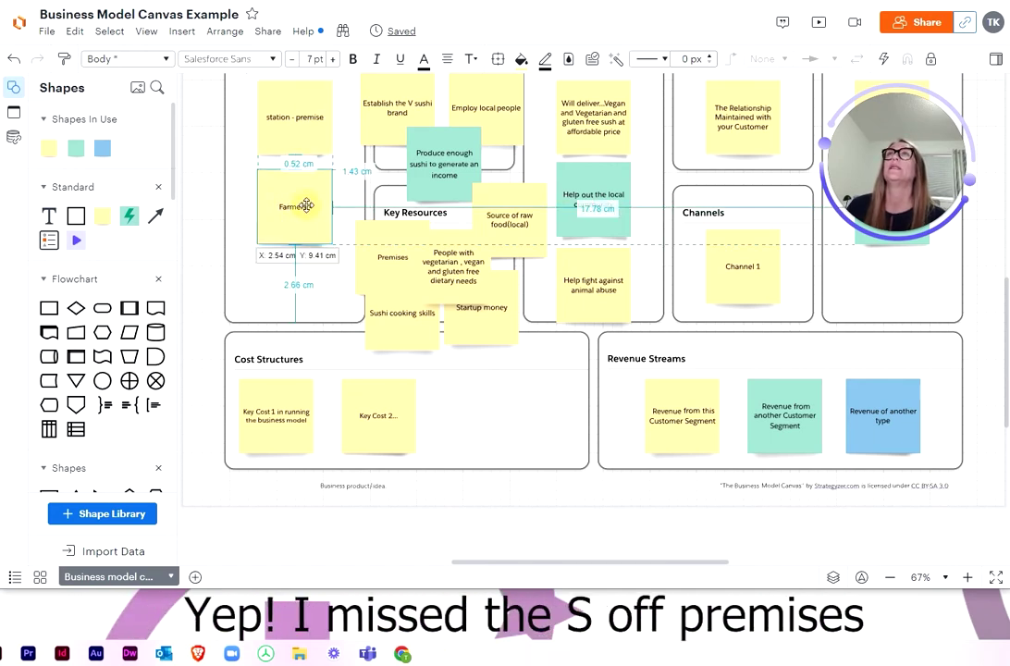
{"action": "double_click", "coordinate": [306, 205]}
{"action": "key", "text": "End"}
{"action": "type", "text": "-"}
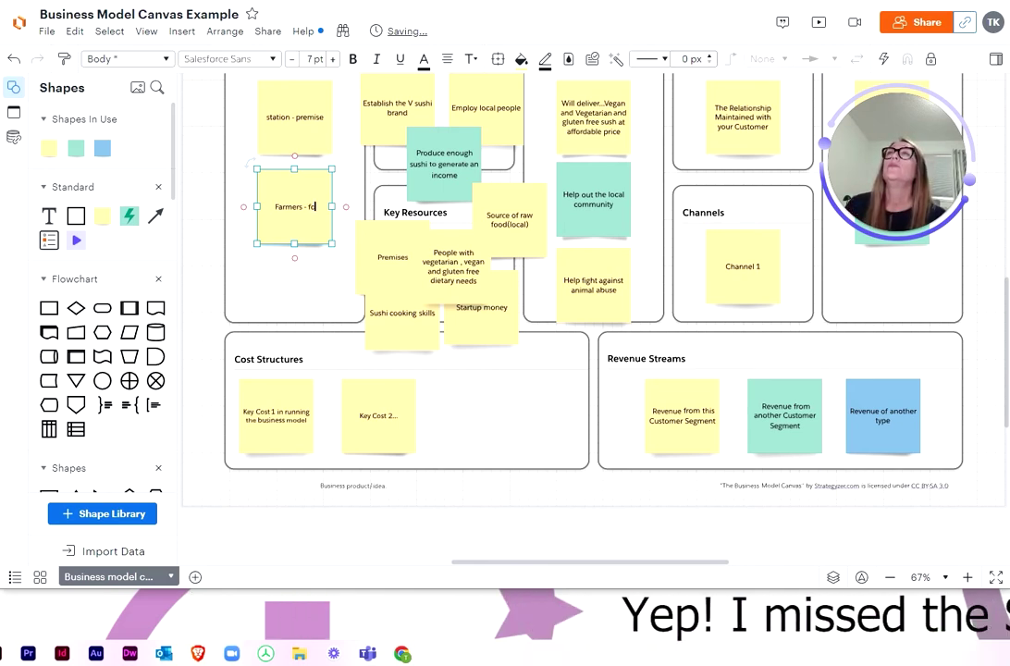
{"action": "type", "text": " food ingredien"}
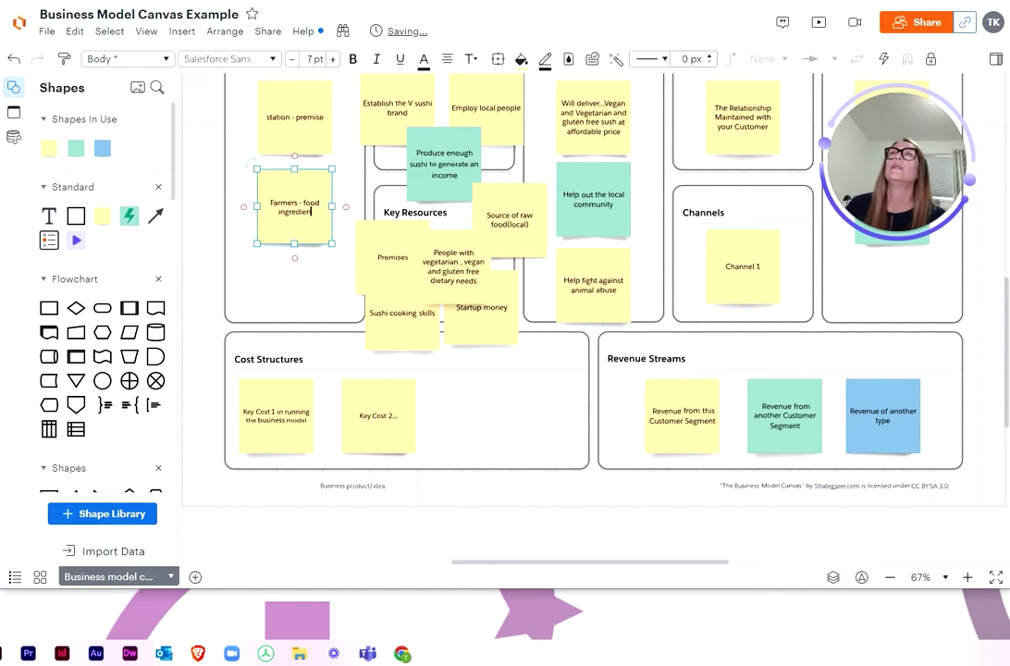
{"action": "type", "text": "ts"}
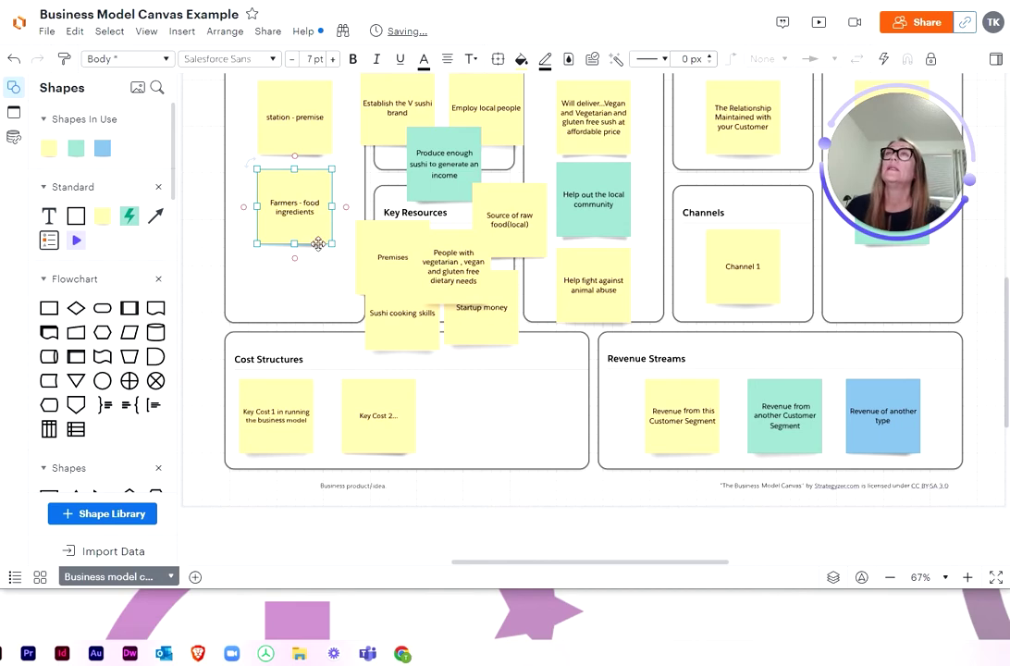
Move the station and farmers notes higher in Key Partners, with the farmers note slightly overlapping the station note
{"action": "scroll", "coordinate": [282, 210], "scroll_direction": "up", "scroll_amount": 3}
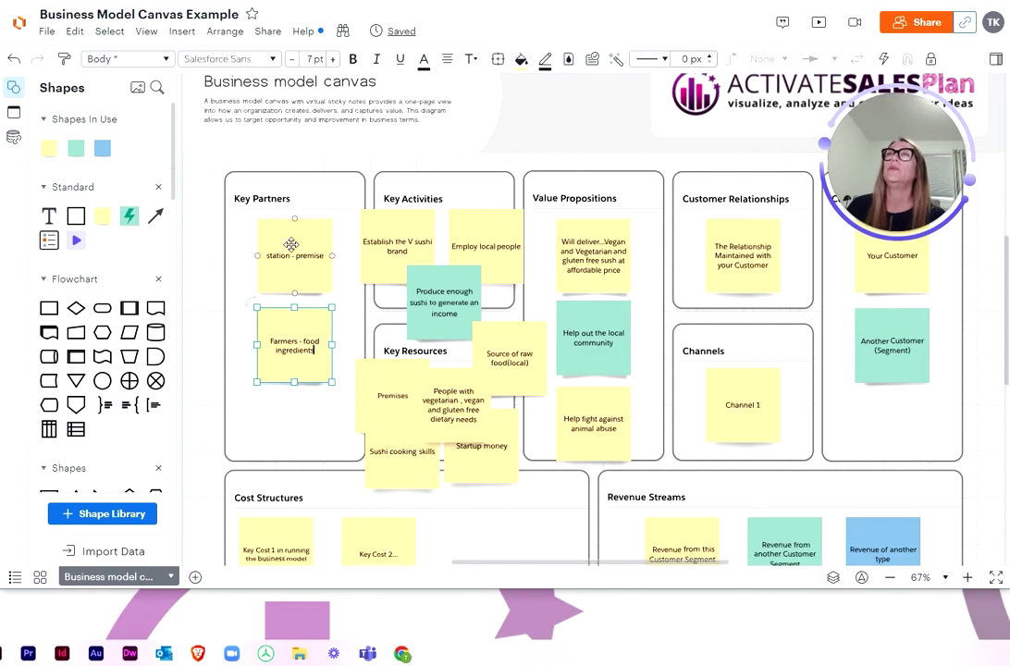
{"action": "left_click_drag", "start_coordinate": [282, 242], "coordinate": [282, 227]}
{"action": "left_click_drag", "start_coordinate": [298, 324], "coordinate": [282, 282]}
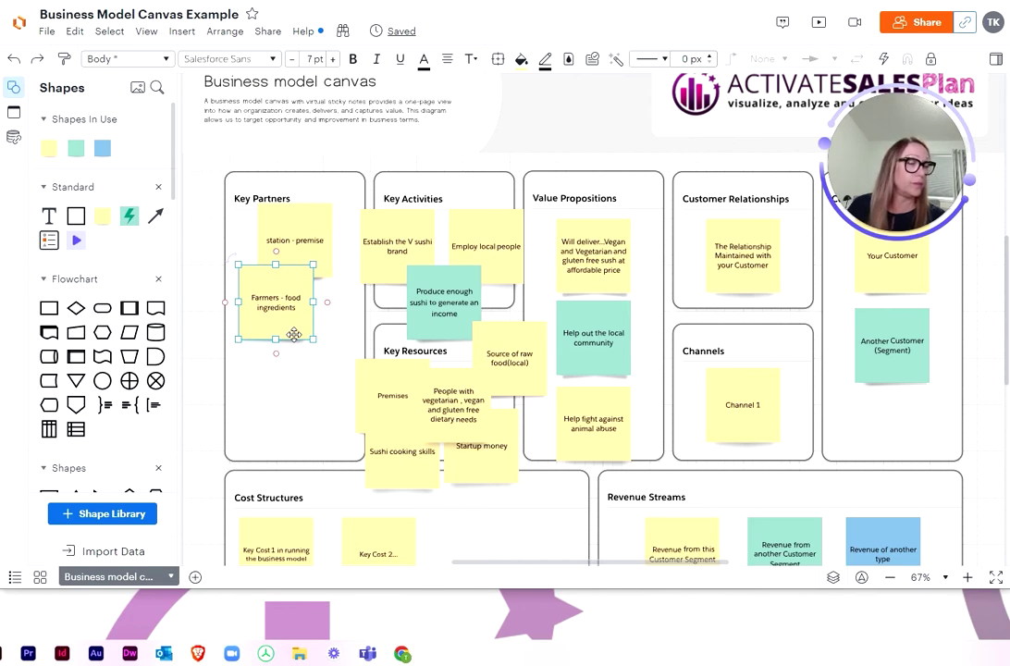
Add a yellow note below the farmers note in Key Partners reading "Supermarkets"
{"action": "left_click", "coordinate": [276, 353]}
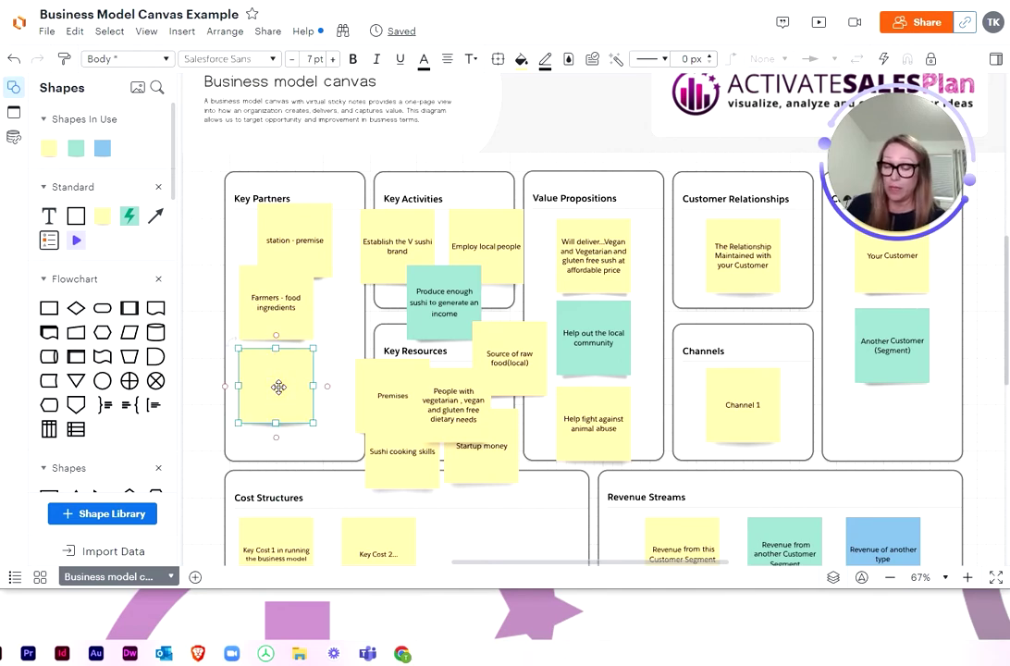
{"action": "type", "text": "Supply arkets"}
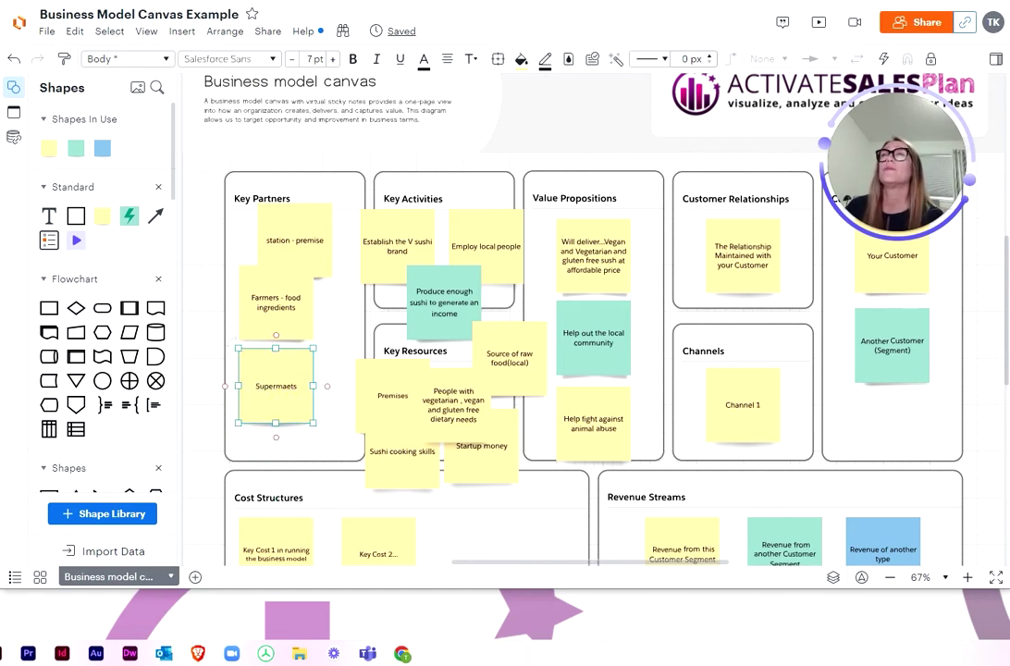
{"action": "key", "text": "BackSpace"}
{"action": "key", "text": "BackSpace"}
{"action": "key", "text": "BackSpace"}
{"action": "type", "text": "rkets"}
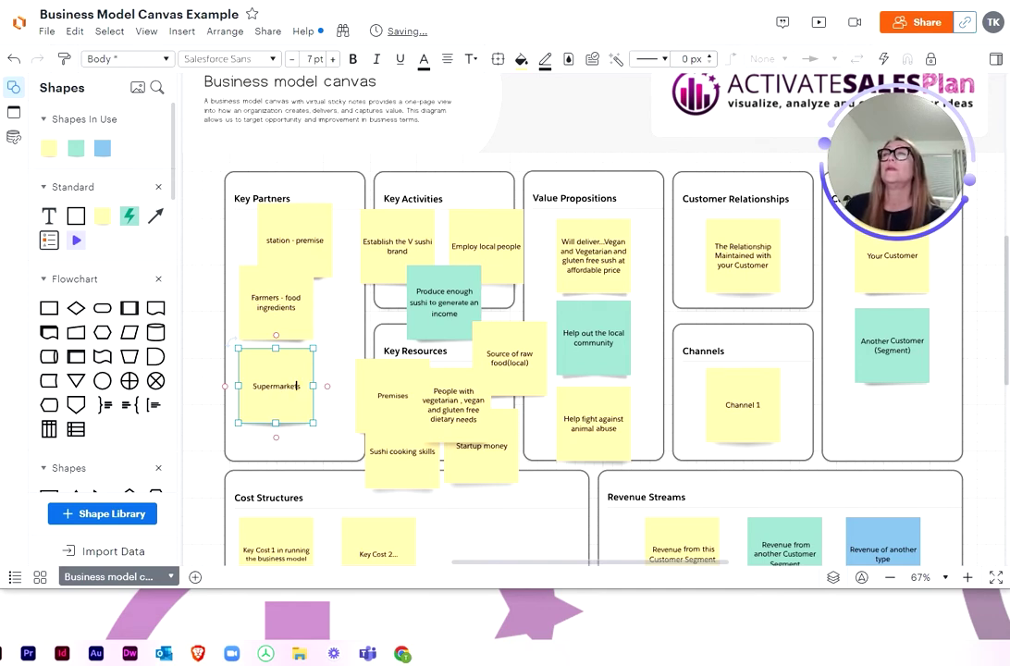
{"action": "key", "text": "Home"}
{"action": "key", "text": "Delete"}
{"action": "type", "text": "s"}
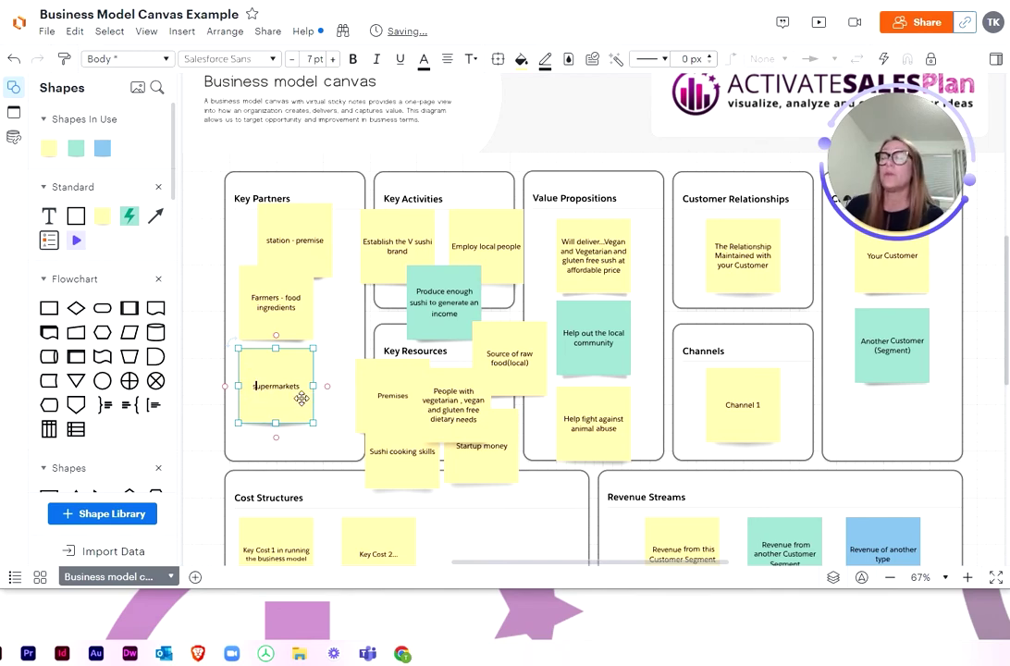
{"action": "key", "text": "ctrl+z"}
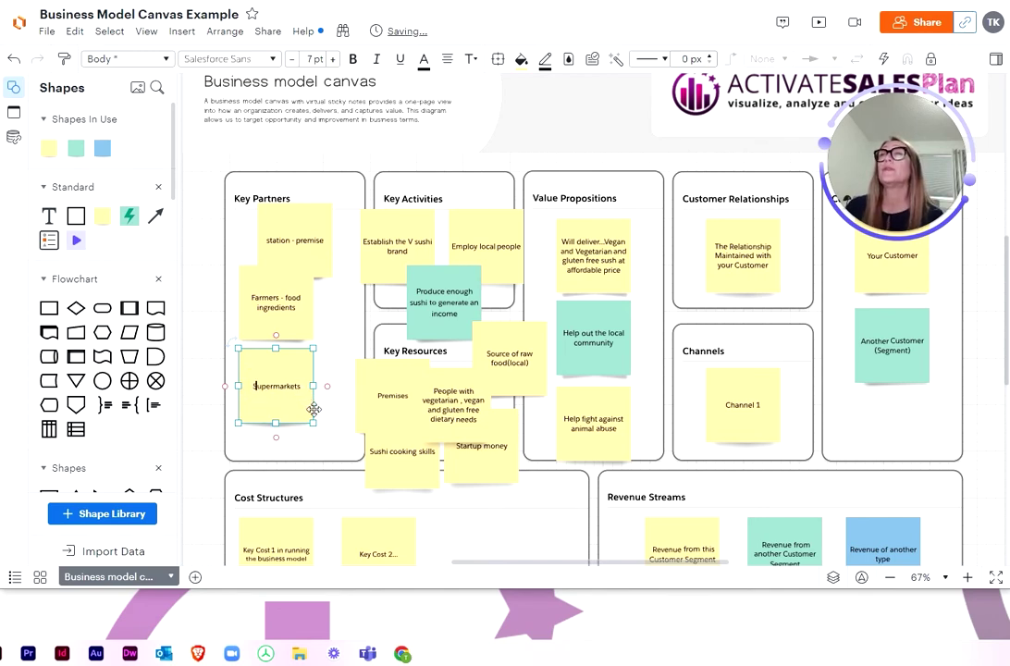
Shift the Supermarkets note up and to the right, and add a yellow note below it in Key Partners reading "Packaging company"
{"action": "left_click_drag", "start_coordinate": [283, 362], "coordinate": [319, 334]}
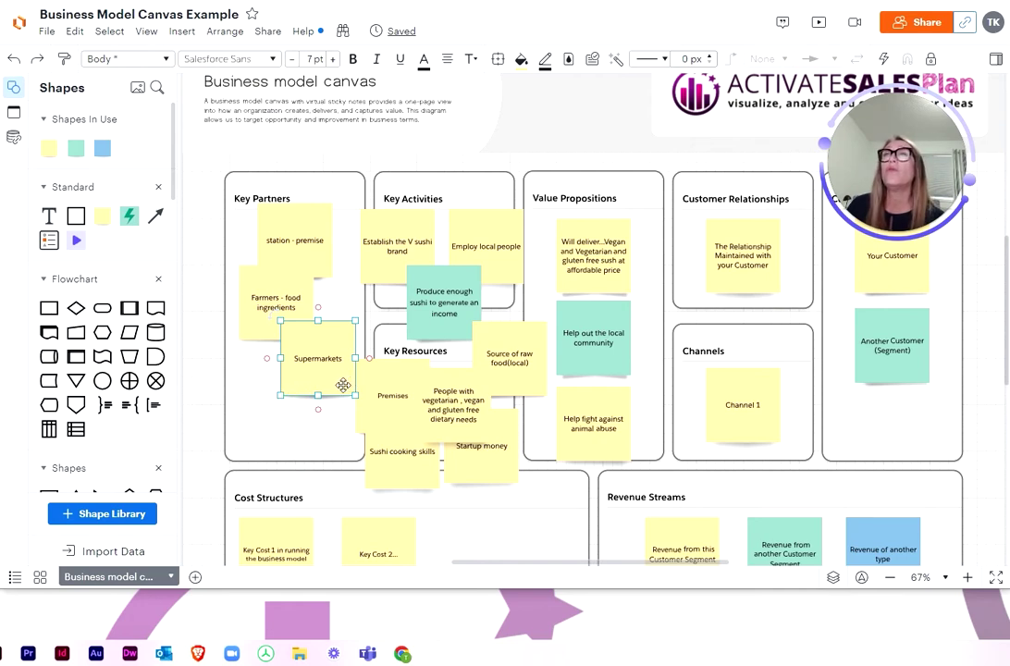
{"action": "left_click_drag", "start_coordinate": [322, 381], "coordinate": [272, 417]}
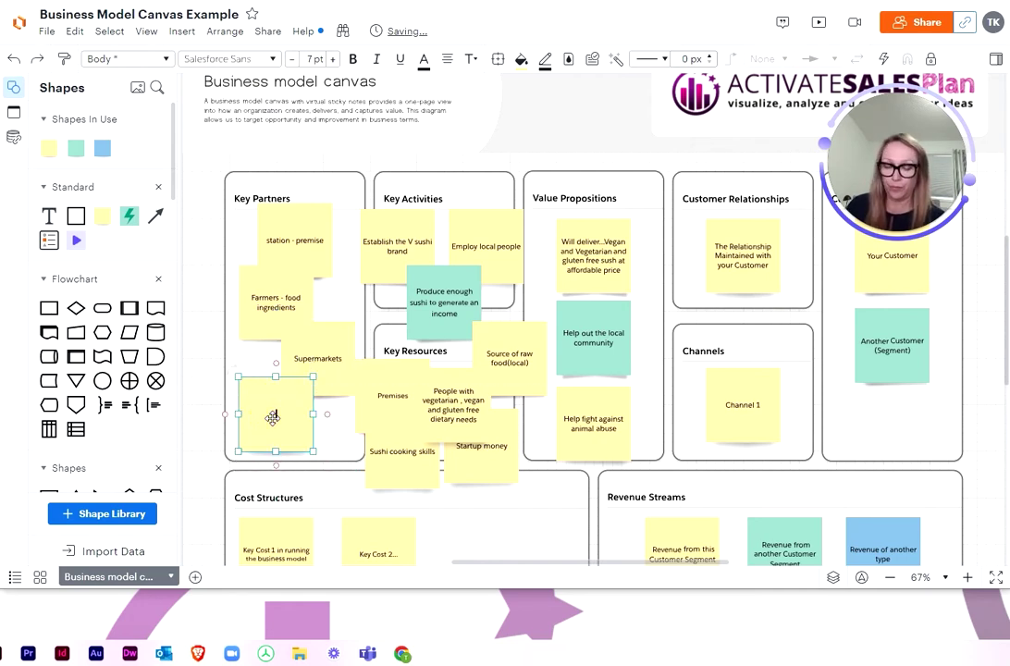
{"action": "type", "text": "Packag"}
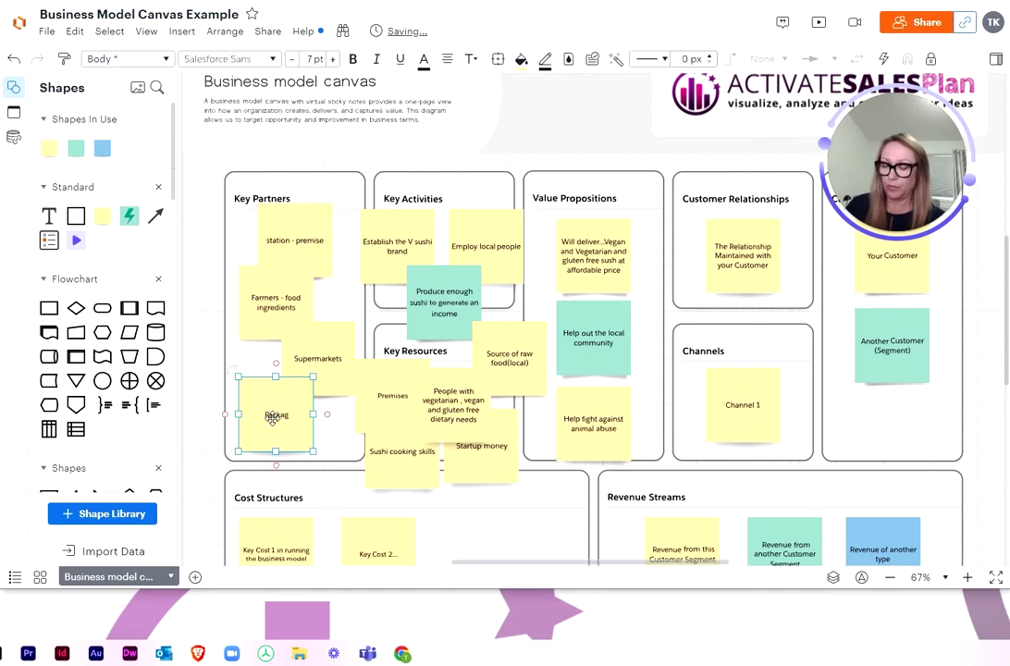
{"action": "type", "text": "in"}
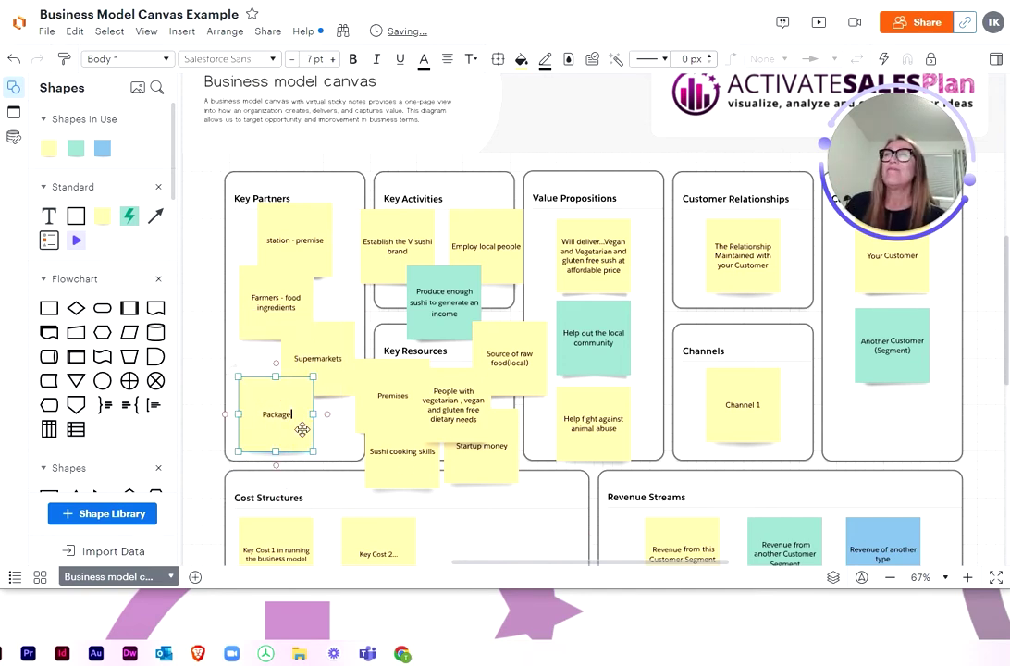
{"action": "key", "text": "BackSpace"}
{"action": "type", "text": "ing"}
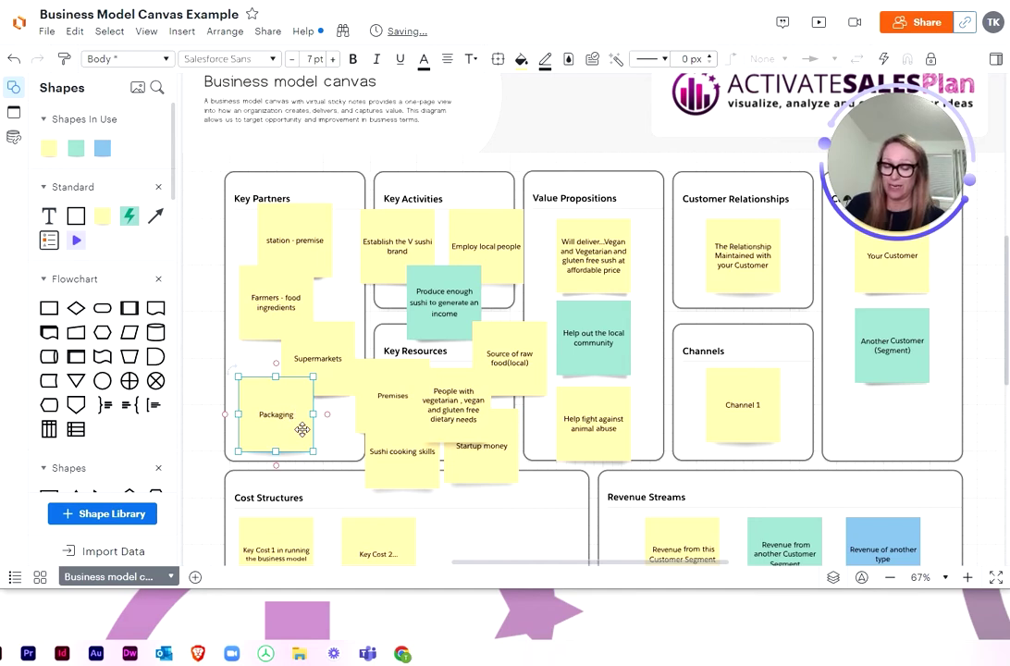
{"action": "type", "text": " company"}
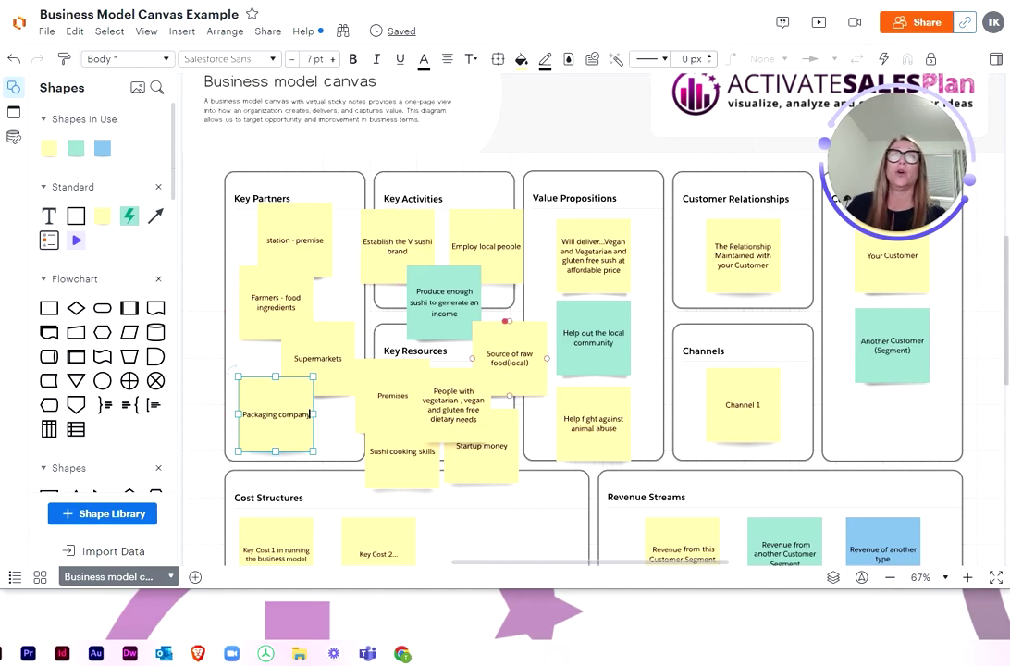
Replace the "Key Cost 1" placeholder text in Cost Structures with "main costs"
{"action": "scroll", "coordinate": [431, 272], "scroll_direction": "down", "scroll_amount": 1}
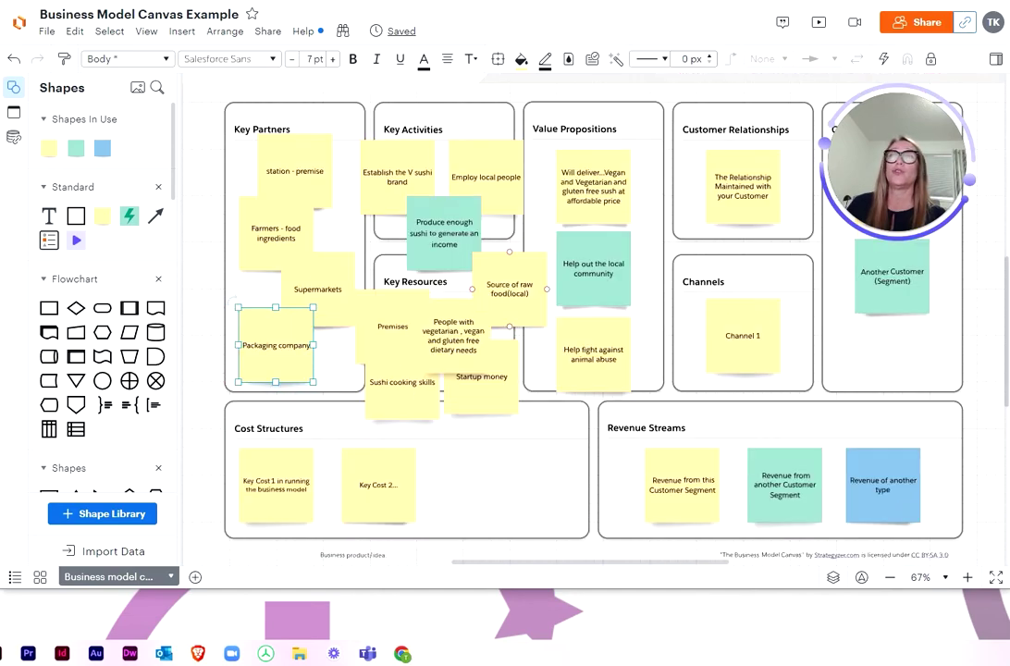
{"action": "left_click", "coordinate": [275, 493]}
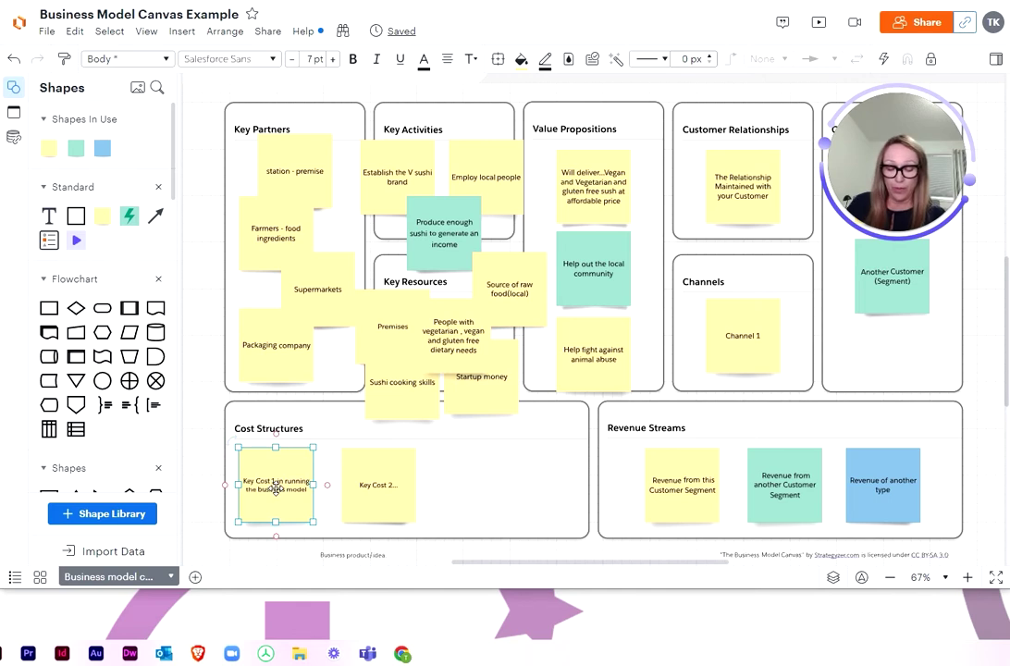
{"action": "double_click", "coordinate": [276, 488]}
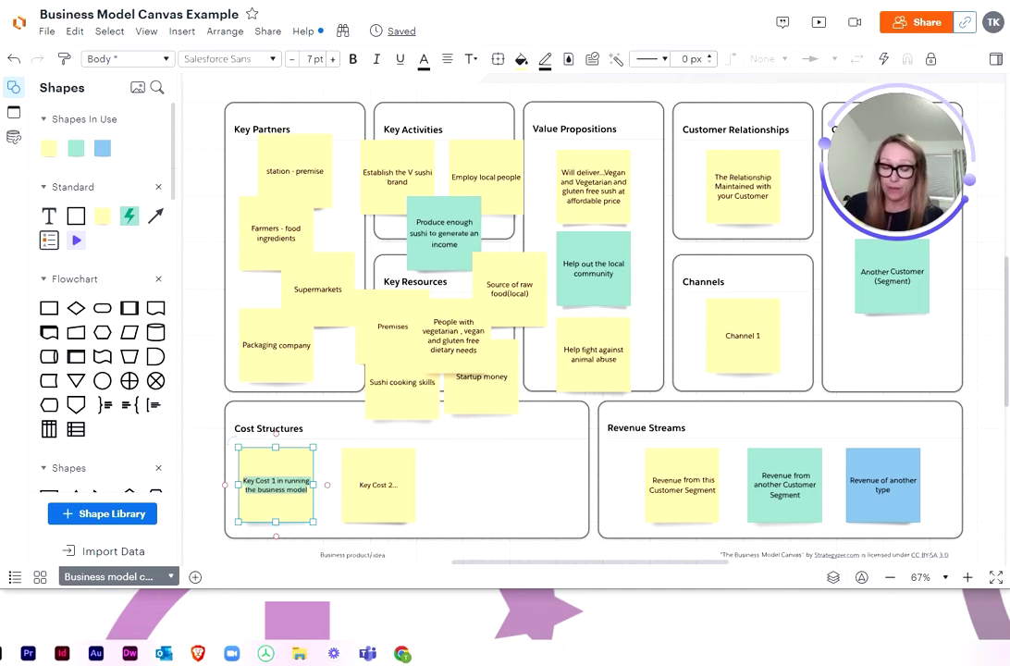
{"action": "type", "text": "main co"}
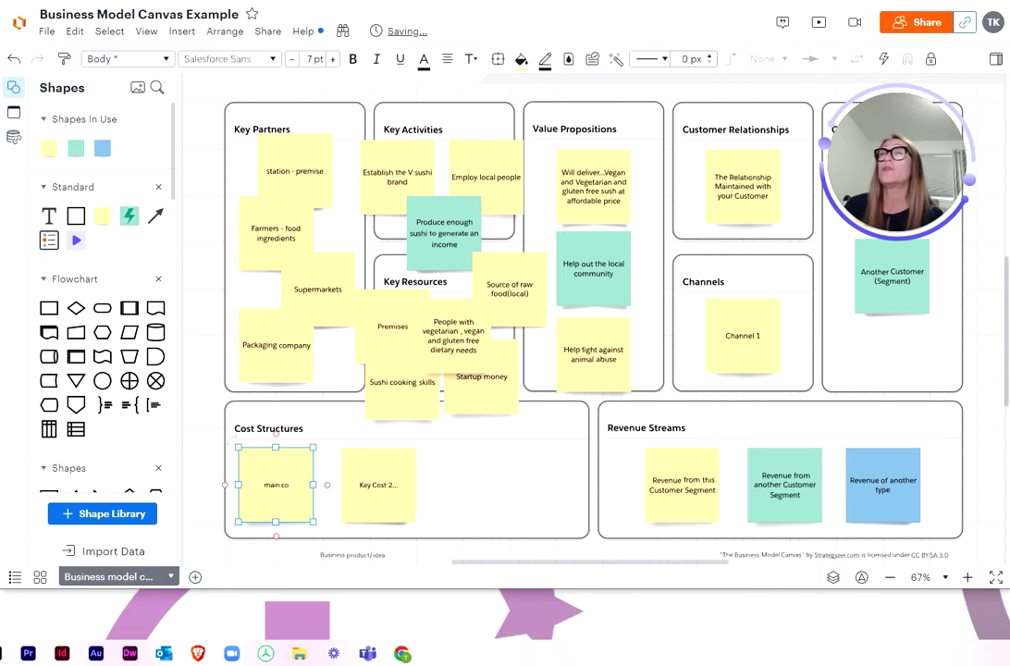
{"action": "type", "text": "sts"}
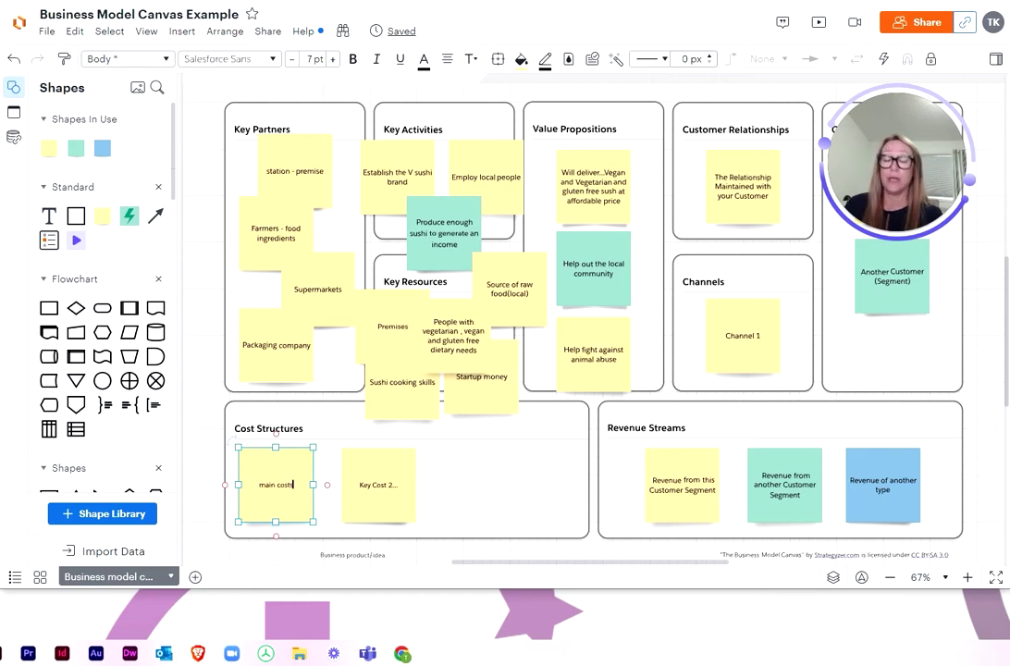
Replace the text of the "main costs" note in Cost Structures with "Station - premises"
{"action": "key", "text": "BackSpace"}
{"action": "key", "text": "BackSpace"}
{"action": "key", "text": "BackSpace"}
{"action": "key", "text": "BackSpace"}
{"action": "key", "text": "BackSpace"}
{"action": "key", "text": "BackSpace"}
{"action": "key", "text": "BackSpace"}
{"action": "key", "text": "BackSpace"}
{"action": "key", "text": "BackSpace"}
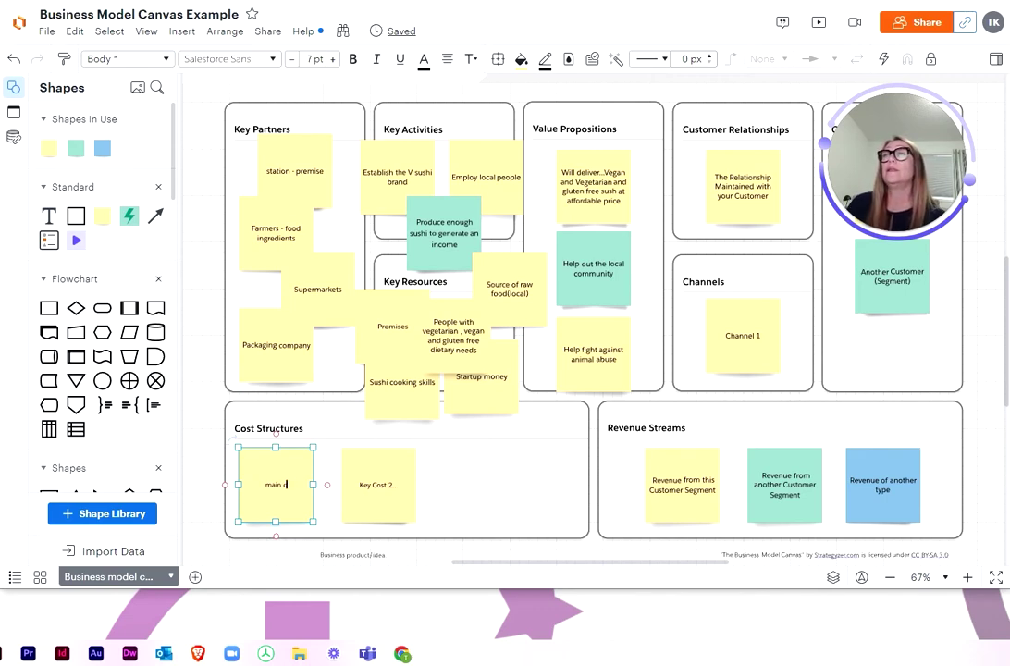
{"action": "key", "text": "BackSpace"}
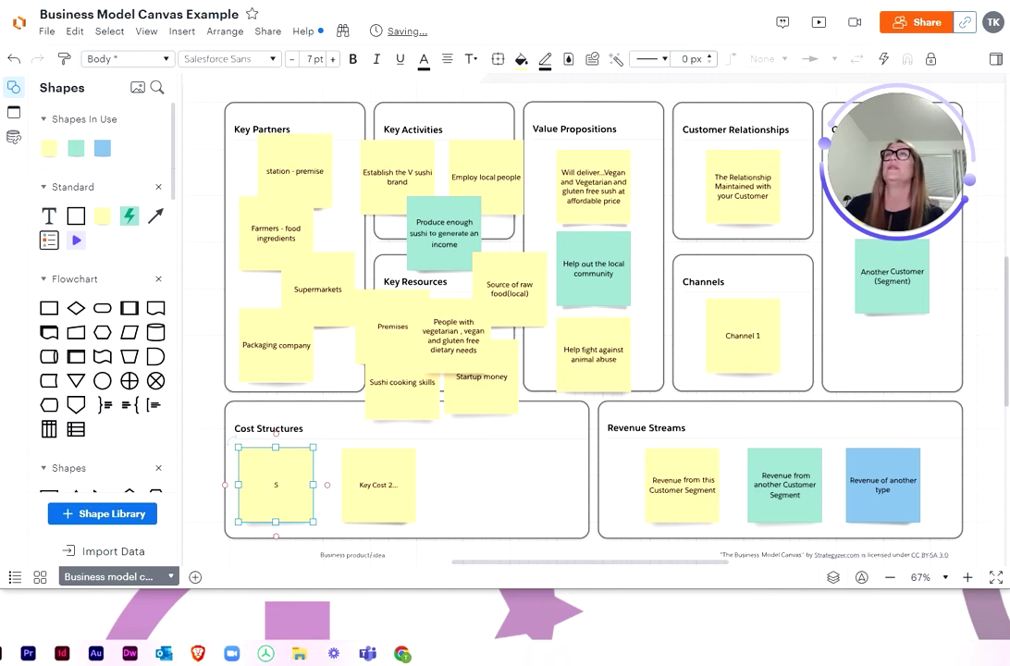
{"action": "type", "text": "tation"}
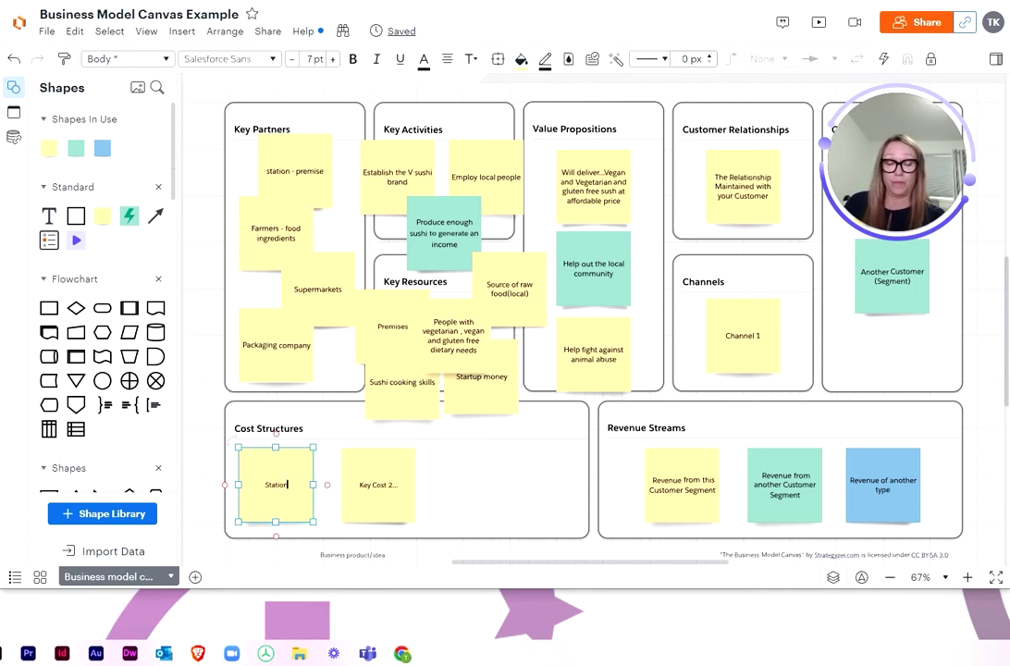
{"action": "key", "text": "BackSpace"}
{"action": "key", "text": "BackSpace"}
{"action": "key", "text": "BackSpace"}
{"action": "key", "text": "BackSpace"}
{"action": "key", "text": "BackSpace"}
{"action": "key", "text": "BackSpace"}
{"action": "type", "text": "tat"}
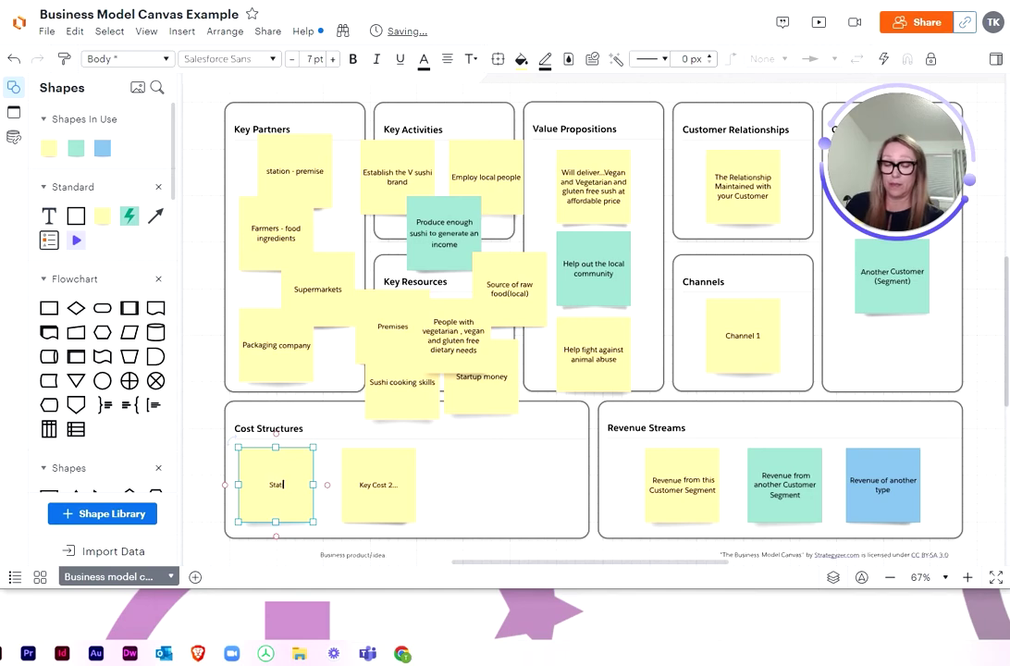
{"action": "type", "text": "ion - pre"}
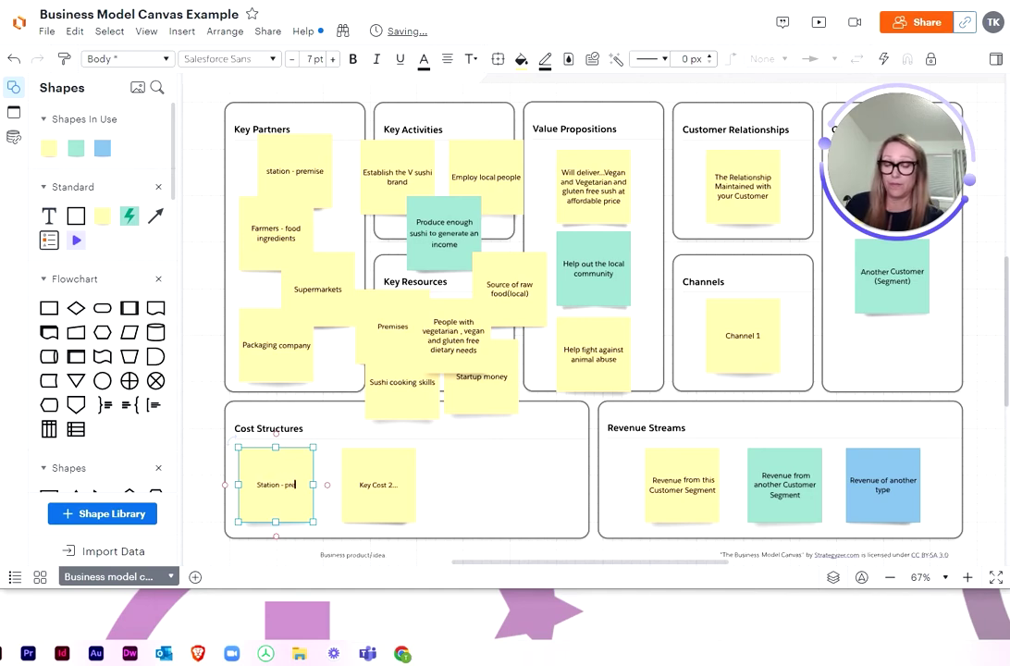
{"action": "type", "text": "mises"}
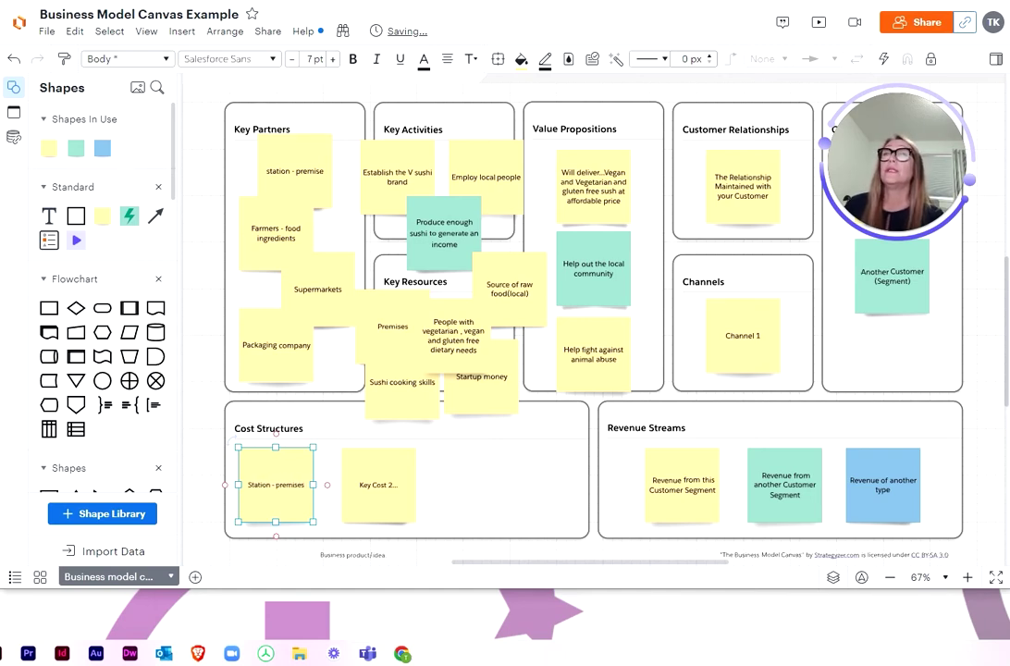
Replace the "Key Cost 2..." placeholder in Cost Structures with "Ingredients" and move that note closer to the Station - premises note
{"action": "left_click", "coordinate": [373, 484]}
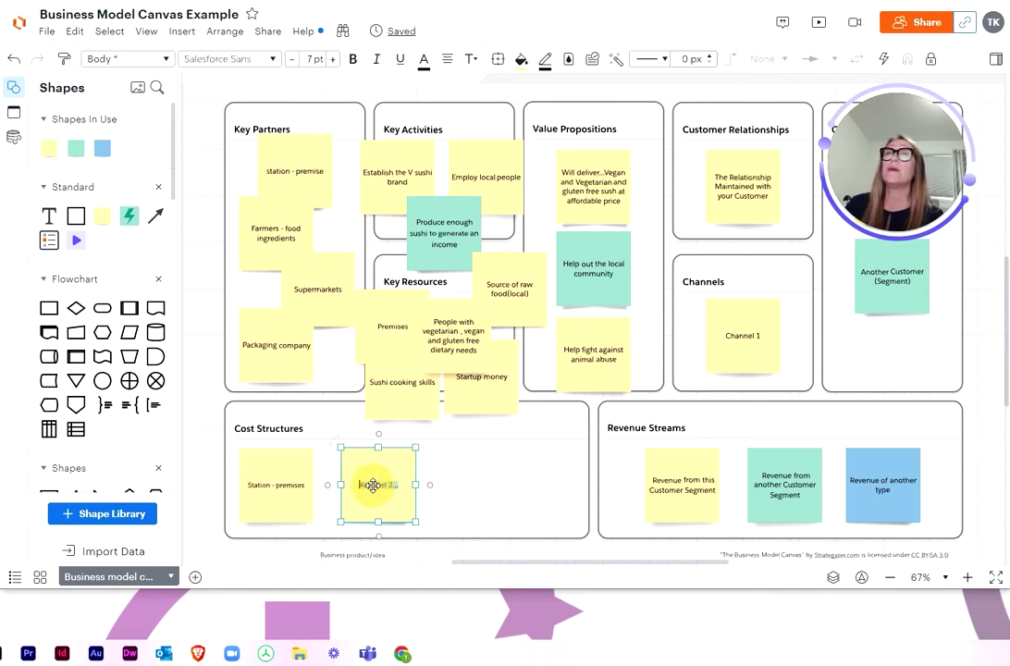
{"action": "double_click", "coordinate": [373, 484]}
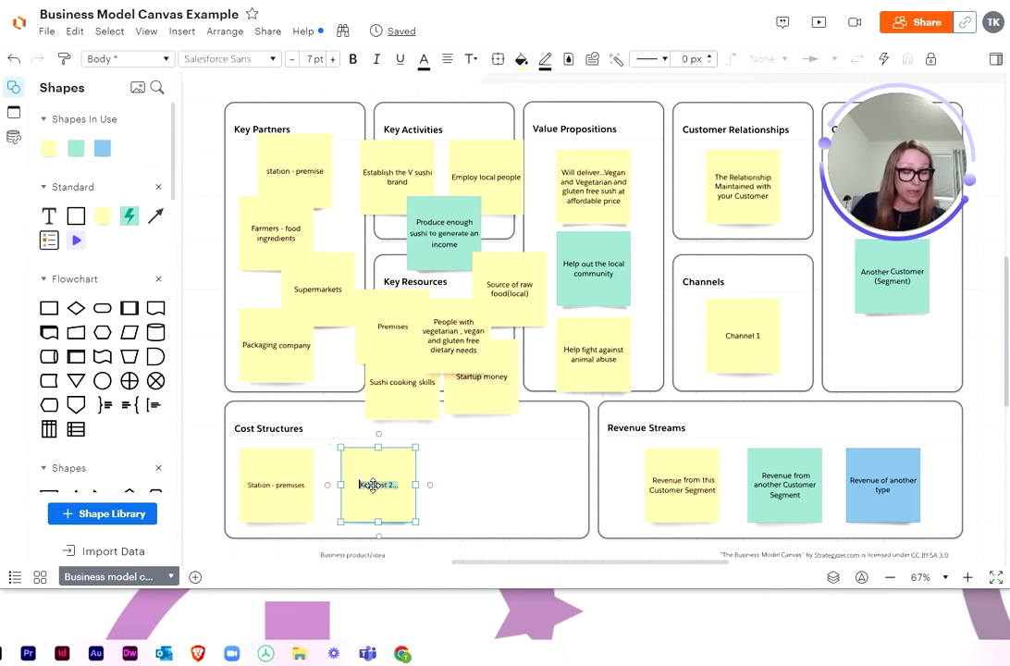
{"action": "type", "text": "Medi"}
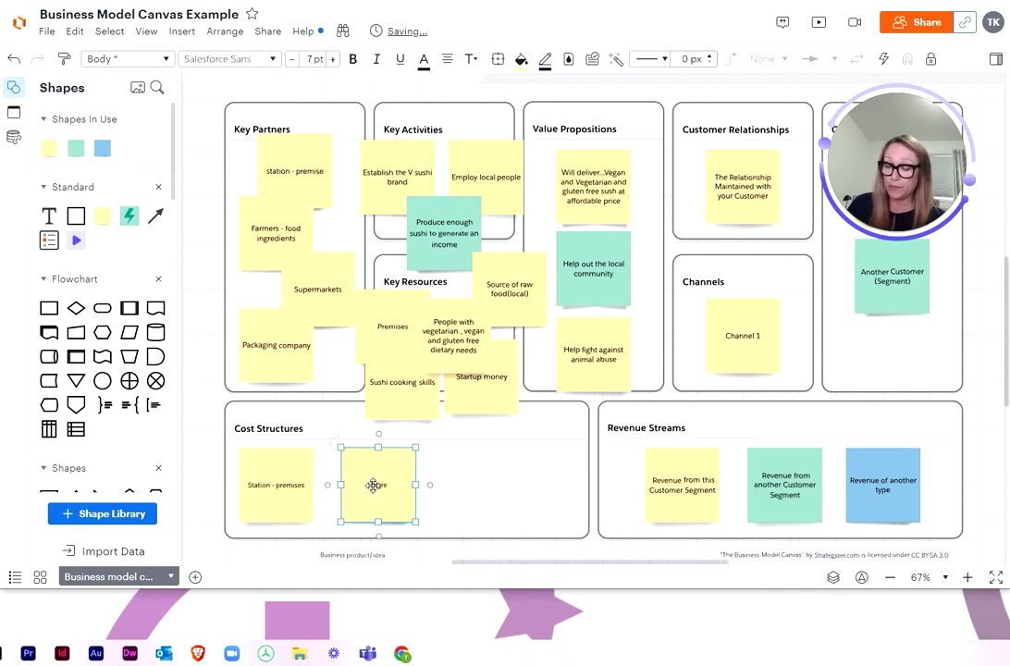
{"action": "type", "text": "ents"}
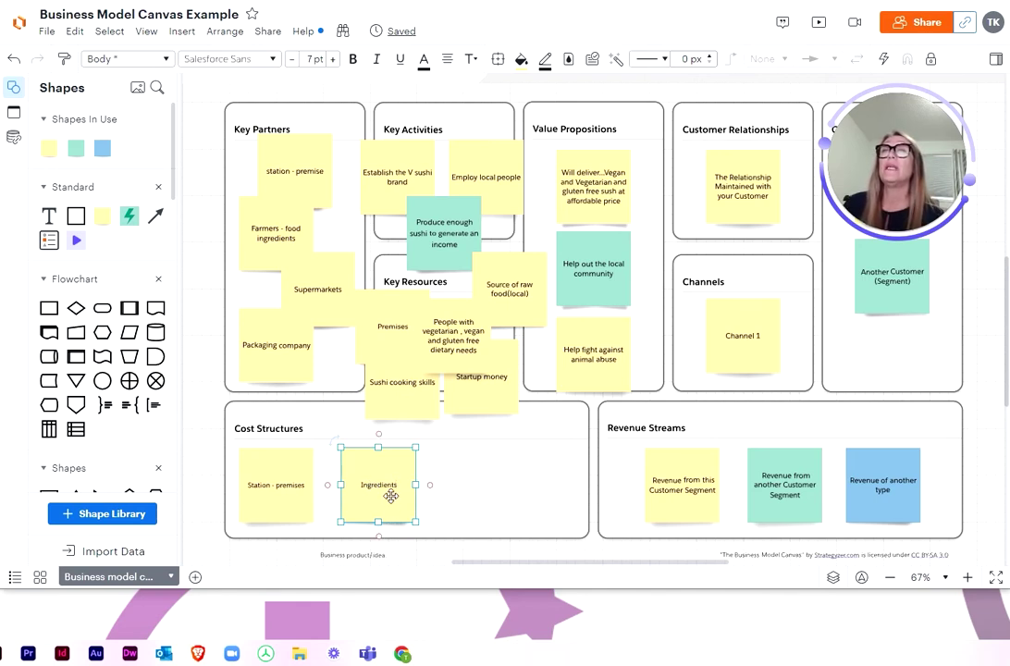
{"action": "left_click_drag", "start_coordinate": [388, 494], "coordinate": [371, 496]}
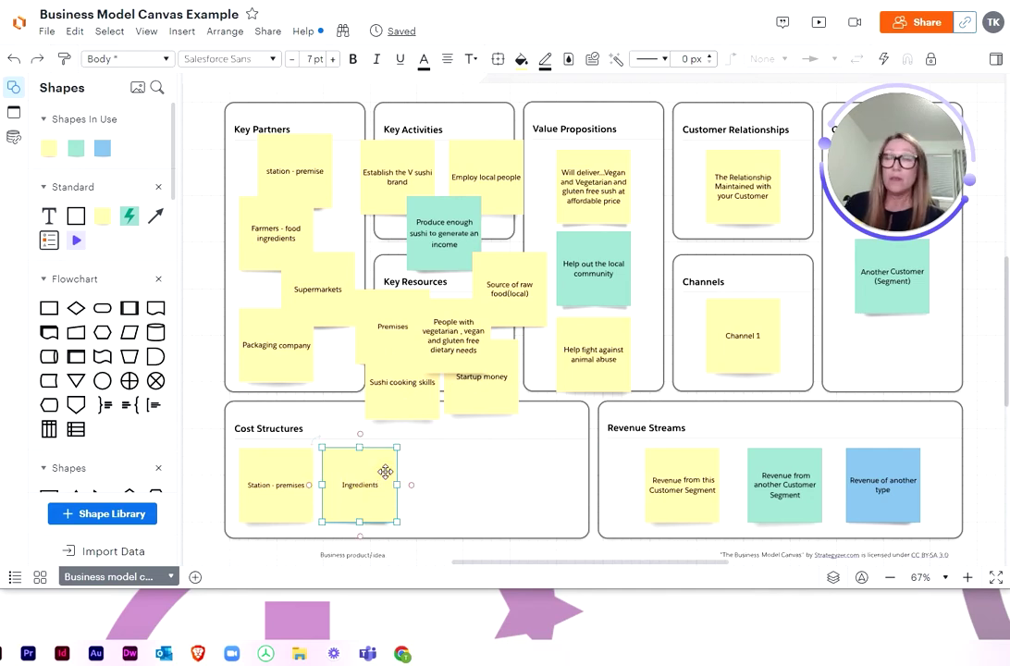
Add a yellow note to the right of the Ingredients note in Cost Structures reading "Staff"
{"action": "left_click", "coordinate": [359, 536]}
{"action": "left_click_drag", "start_coordinate": [367, 525], "coordinate": [448, 429]}
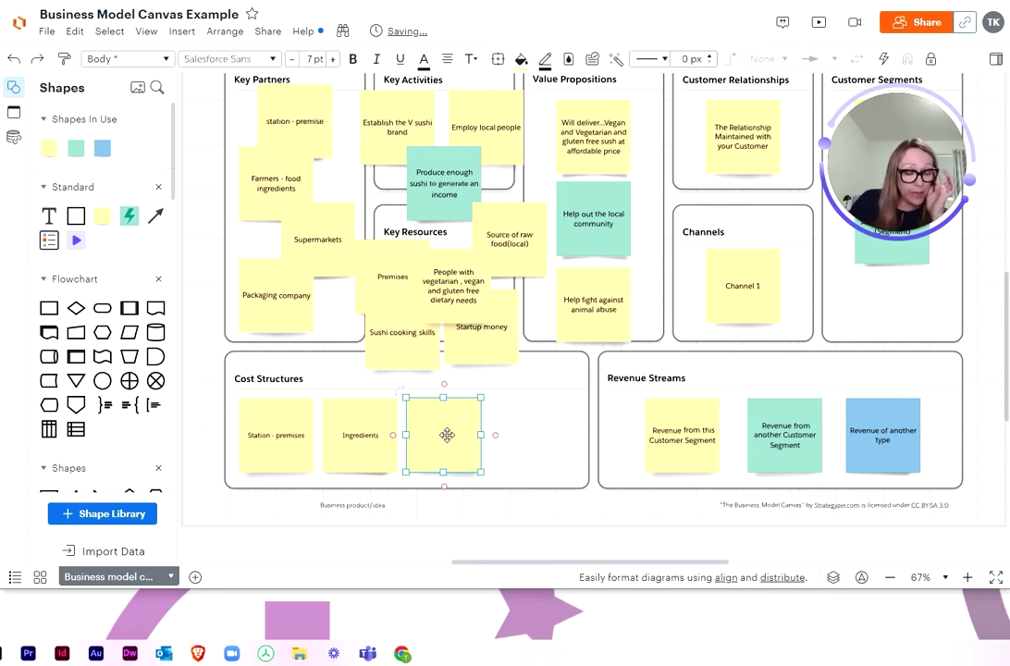
{"action": "left_click_drag", "start_coordinate": [447, 434], "coordinate": [446, 434]}
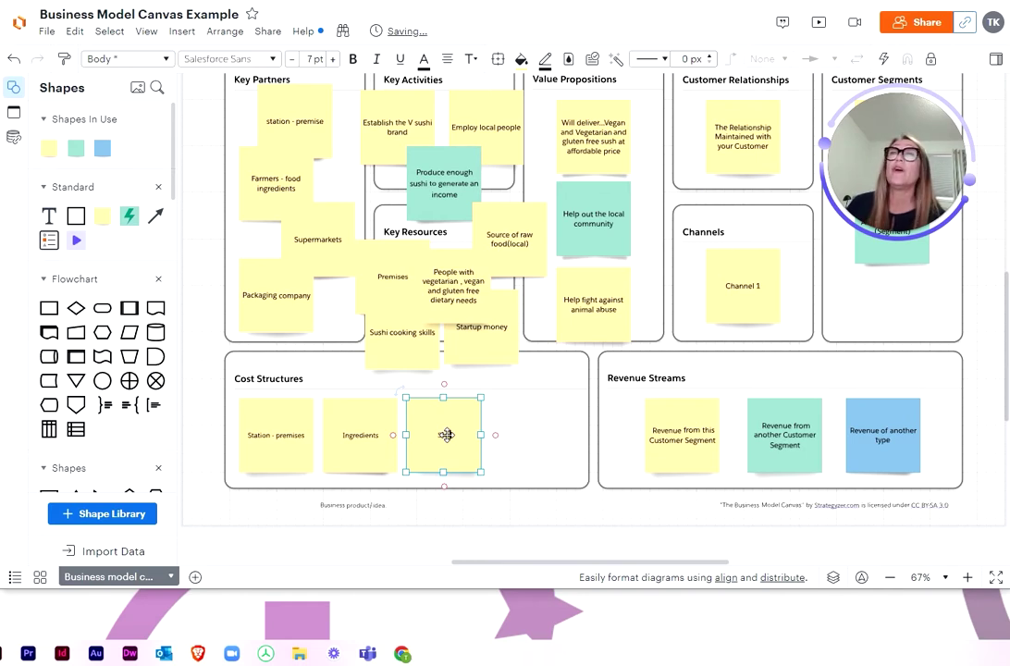
{"action": "type", "text": "Sushi"}
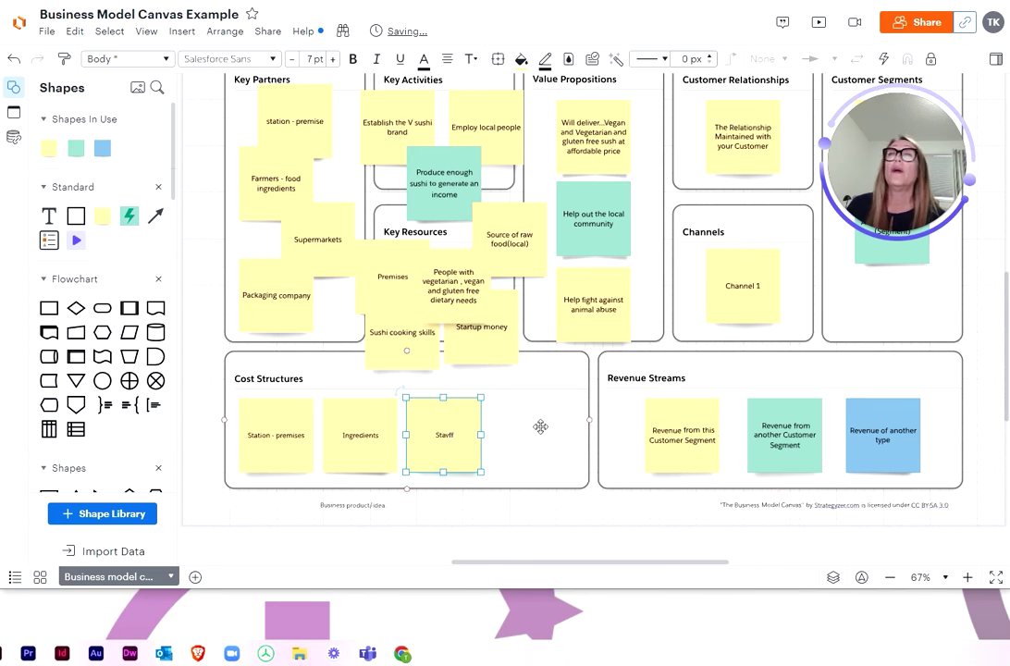
{"action": "key", "text": "BackSpace"}
{"action": "key", "text": "BackSpace"}
{"action": "key", "text": "BackSpace"}
{"action": "type", "text": "f"}
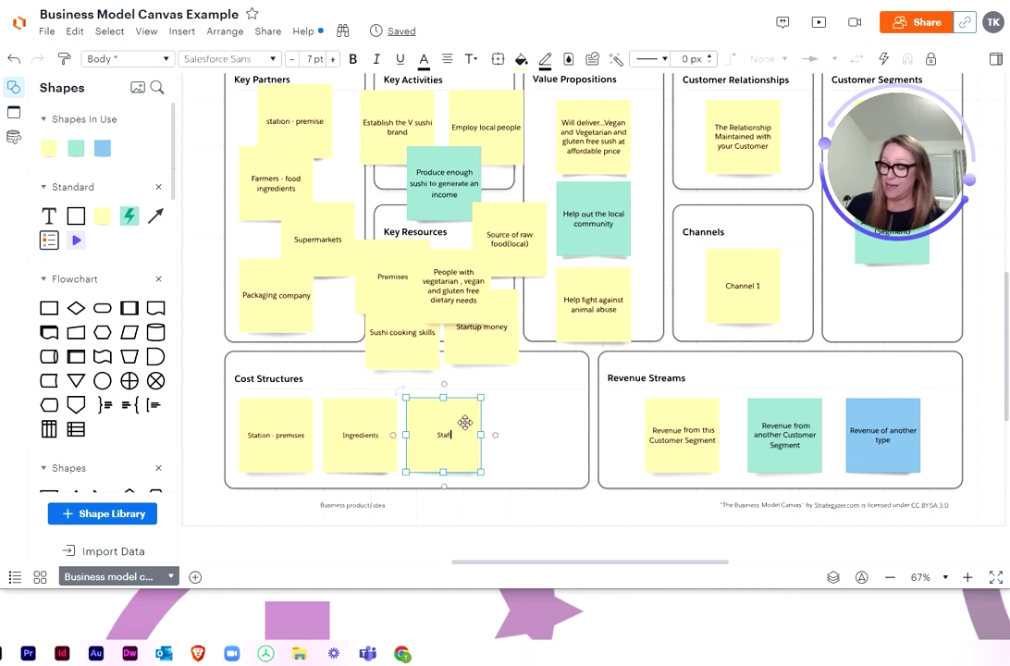
{"action": "key", "text": "ctrl+Return"}
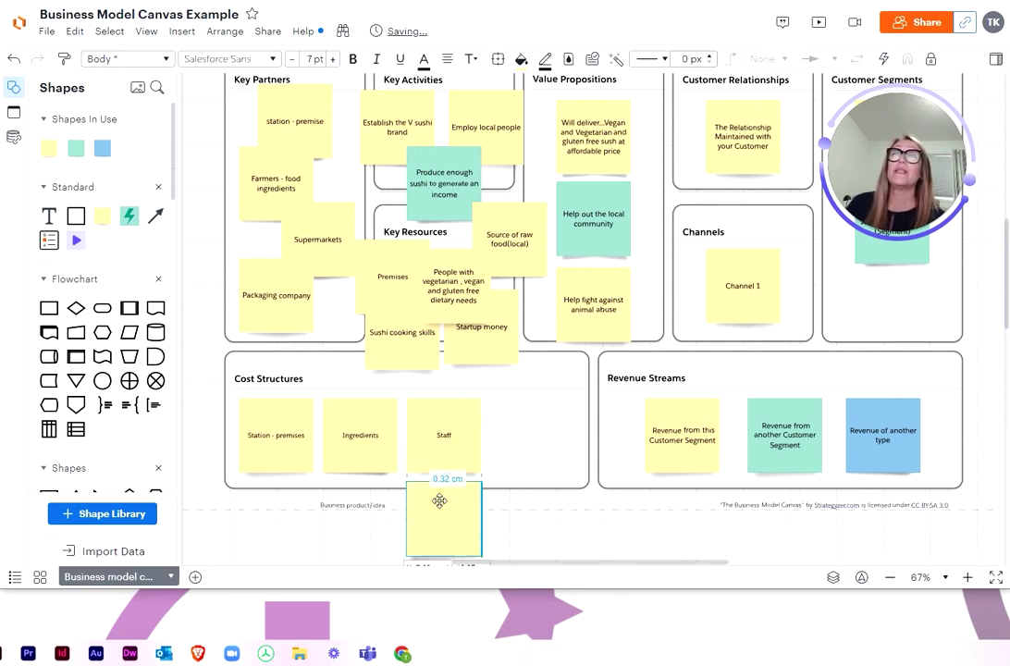
Shift the Staff note slightly left and add a yellow note overlapping its right side in Cost Structures reading "Advertising"
{"action": "left_click_drag", "start_coordinate": [440, 500], "coordinate": [503, 403]}
{"action": "left_click_drag", "start_coordinate": [430, 410], "coordinate": [416, 403]}
{"action": "left_click_drag", "start_coordinate": [503, 417], "coordinate": [482, 415]}
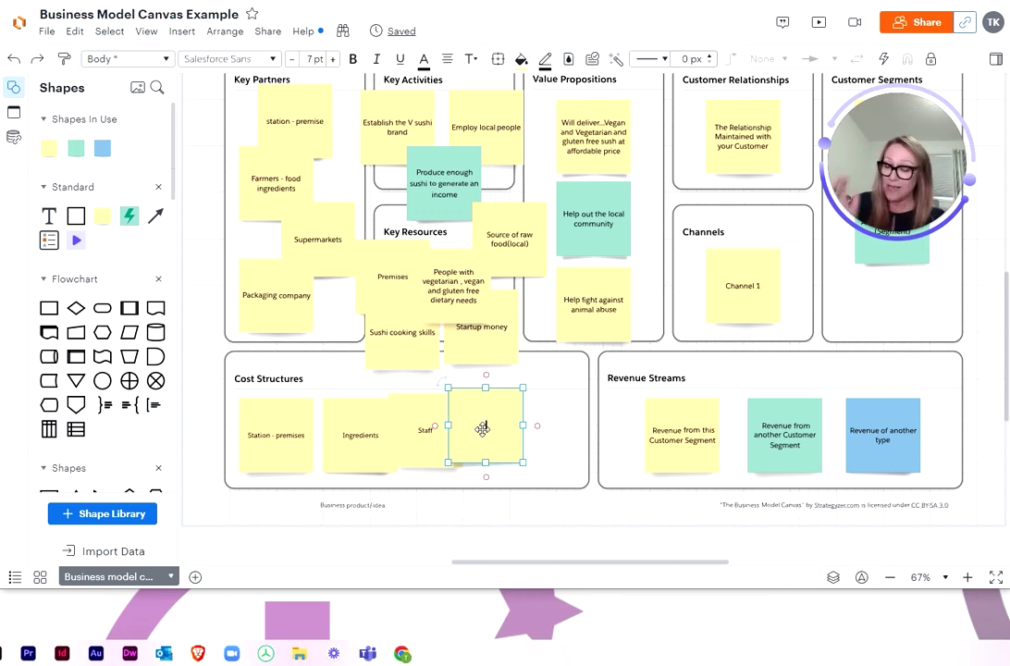
{"action": "type", "text": "Advert"}
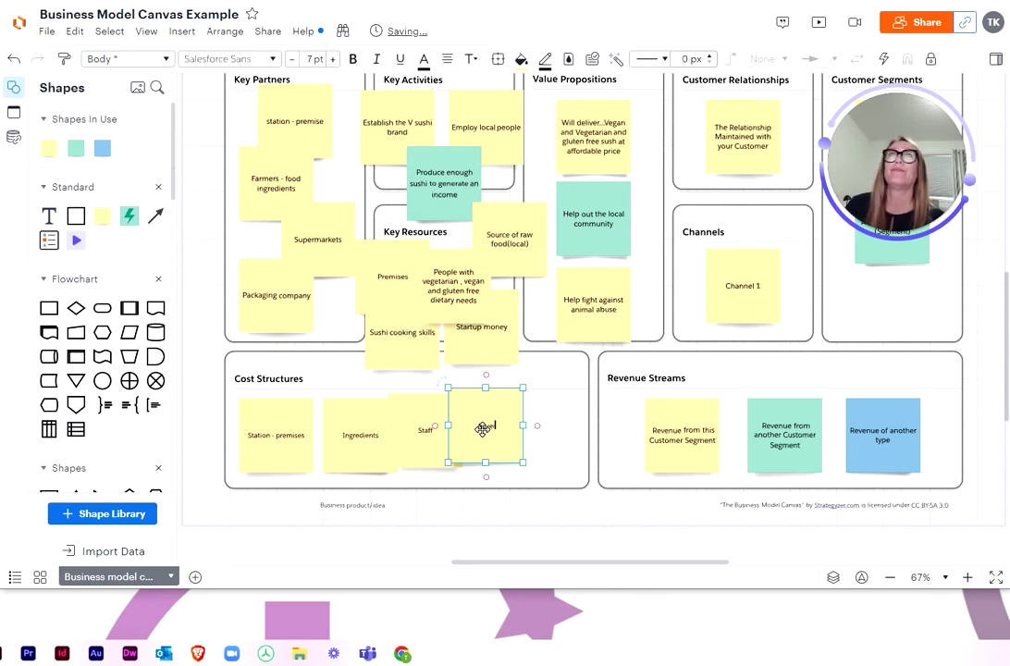
{"action": "type", "text": "sse"}
{"action": "type", "text": "ng"}
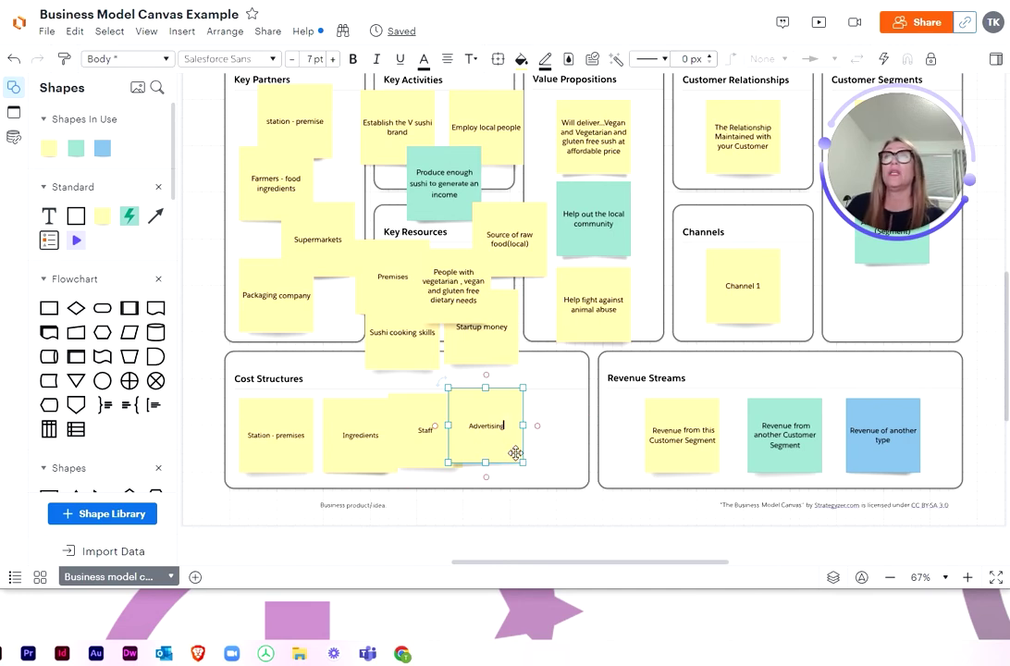
Shift the existing cost notes left, with Ingredients lower, and add a yellow note at the right end of Cost Structures reading "Packaging"
{"action": "left_click_drag", "start_coordinate": [515, 453], "coordinate": [401, 463]}
{"action": "left_click_drag", "start_coordinate": [480, 451], "coordinate": [466, 451]}
{"action": "key", "text": "ctrl+d"}
{"action": "left_click_drag", "start_coordinate": [501, 523], "coordinate": [543, 442]}
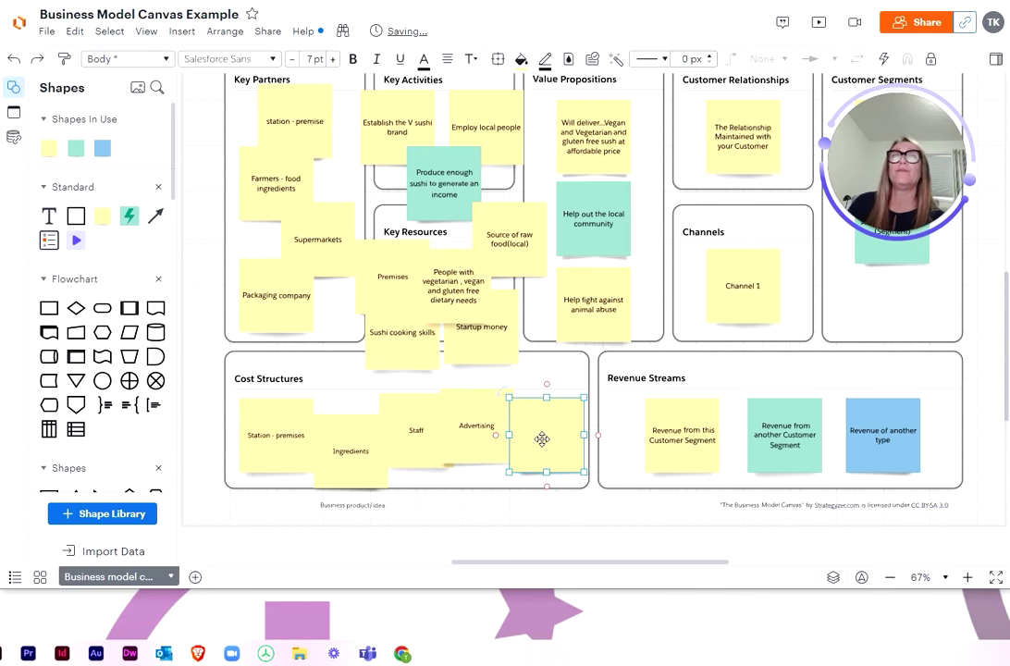
{"action": "key", "text": "Return"}
{"action": "type", "text": "Packaging"}
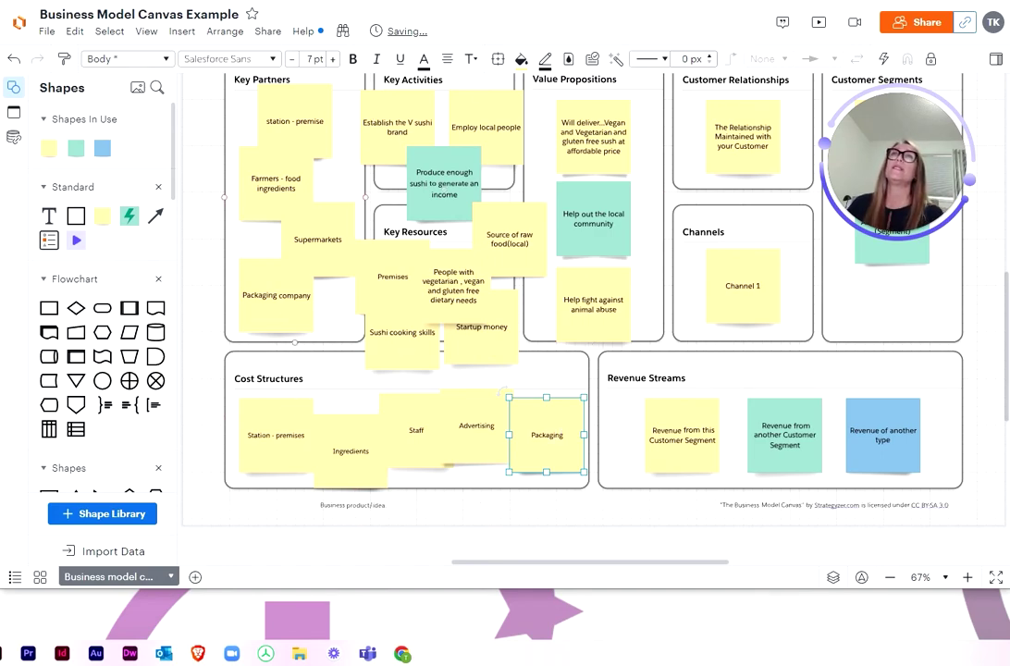
Replace the placeholder text of the Customer Relationships note with "Establish a grounding community in the city center arround the station"
{"action": "scroll", "coordinate": [194, 256], "scroll_direction": "up", "scroll_amount": 1}
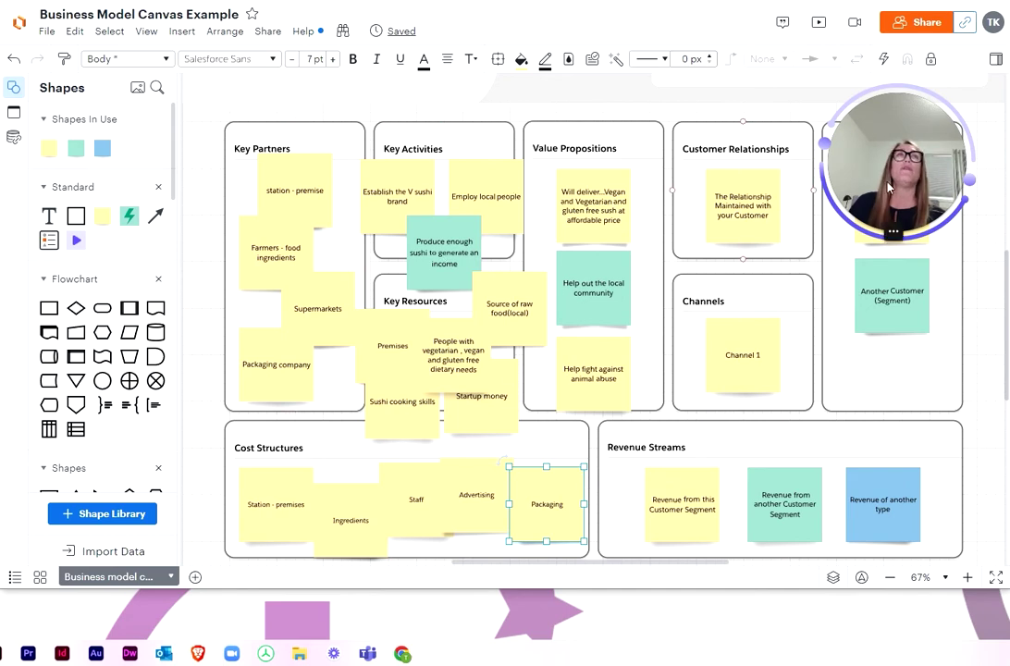
{"action": "scroll", "coordinate": [1006, 288], "scroll_direction": "up", "scroll_amount": 1}
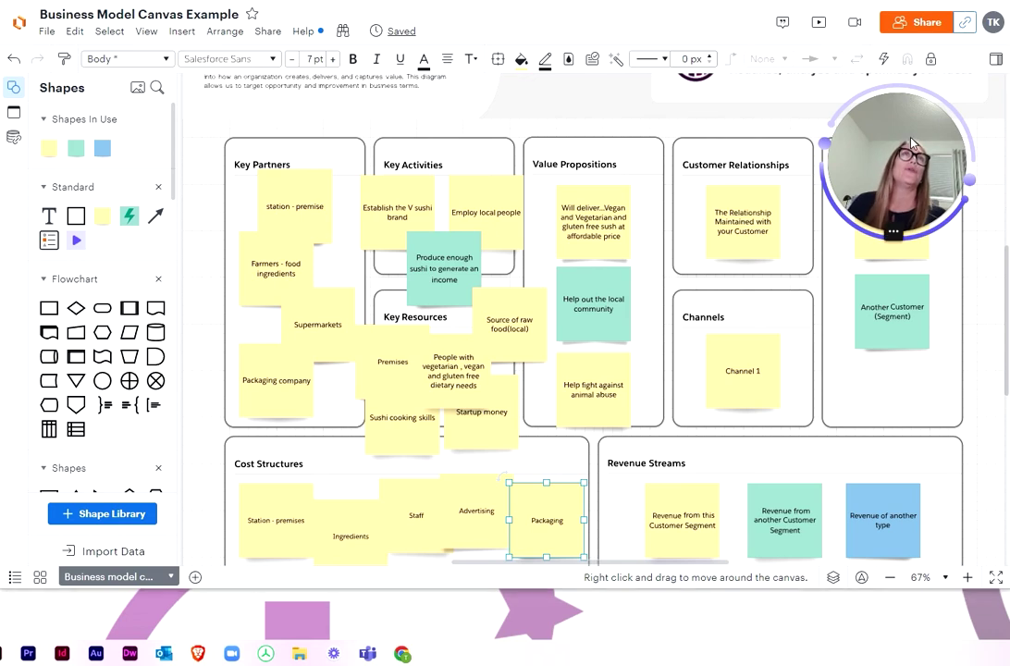
{"action": "left_click_drag", "start_coordinate": [909, 145], "coordinate": [944, 120]}
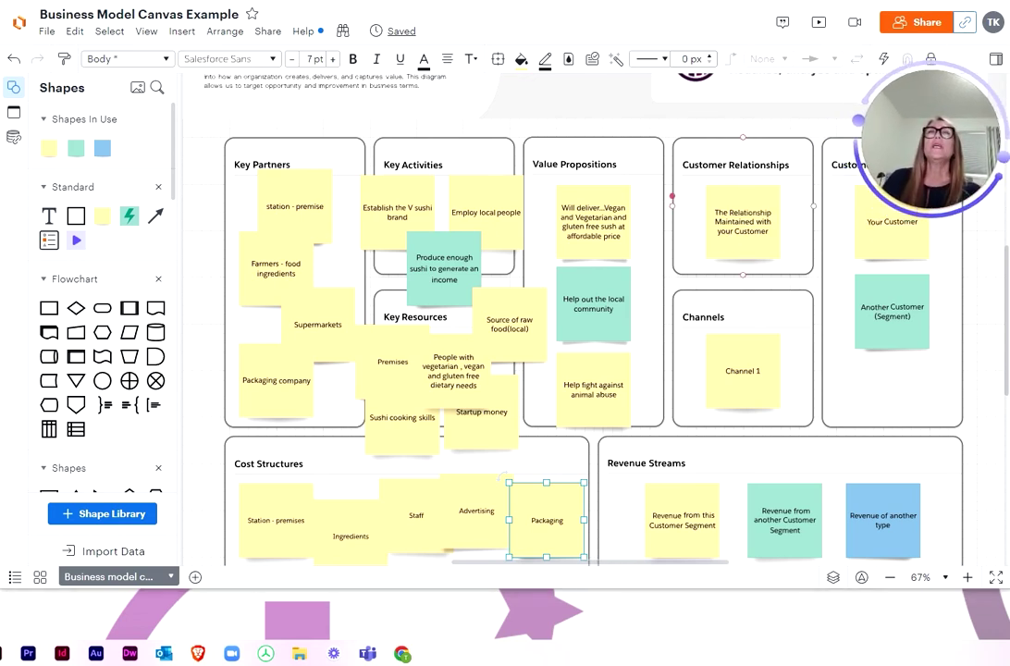
{"action": "left_click", "coordinate": [735, 234]}
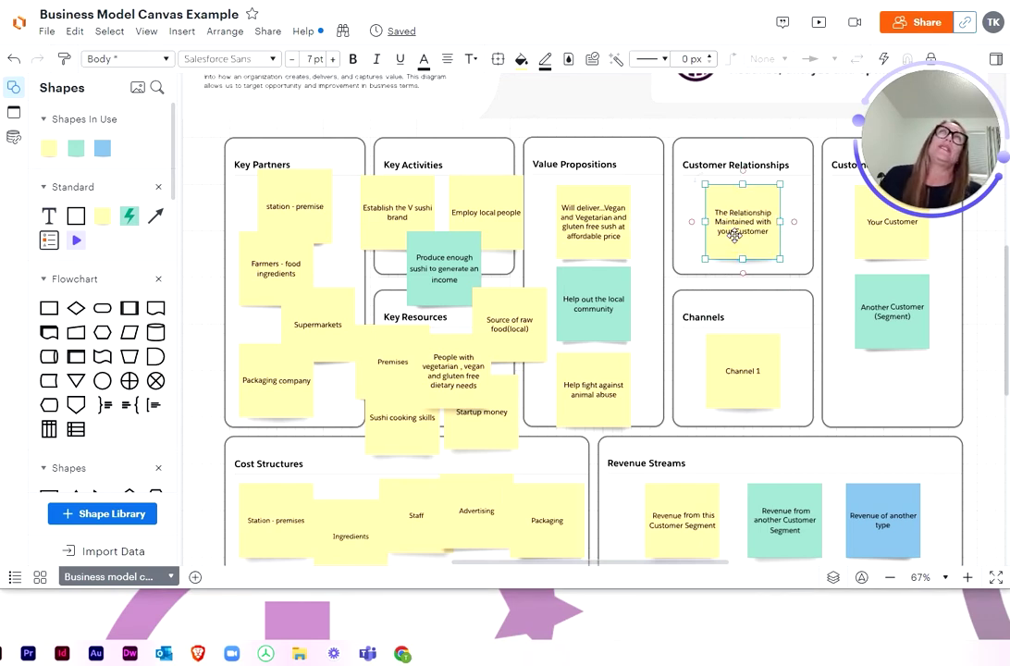
{"action": "double_click", "coordinate": [735, 233]}
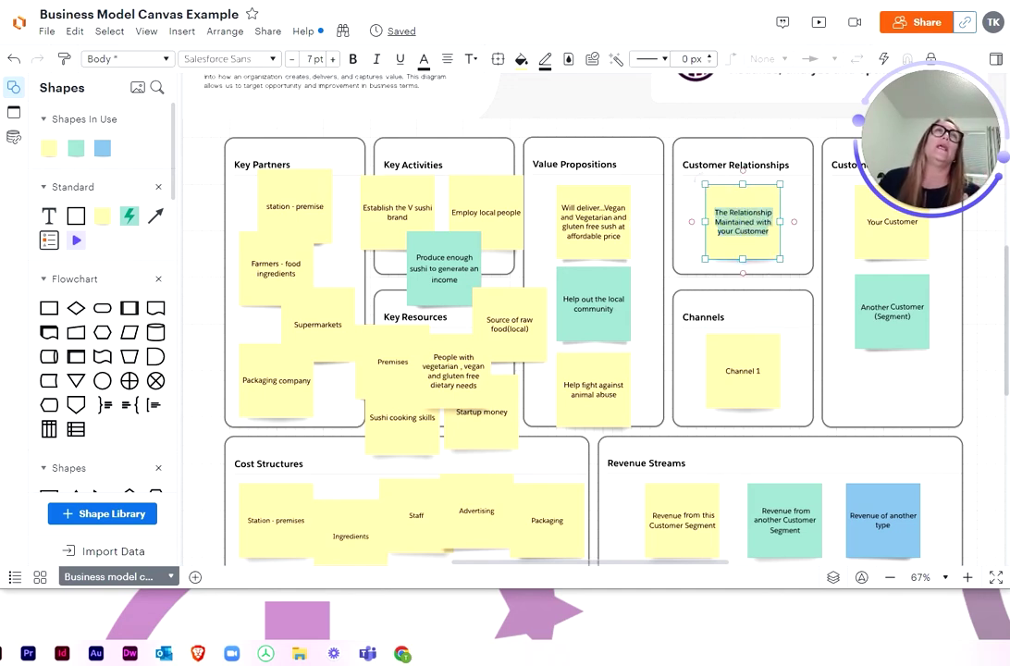
{"action": "key", "text": "BackSpace"}
{"action": "type", "text": "Establish a"}
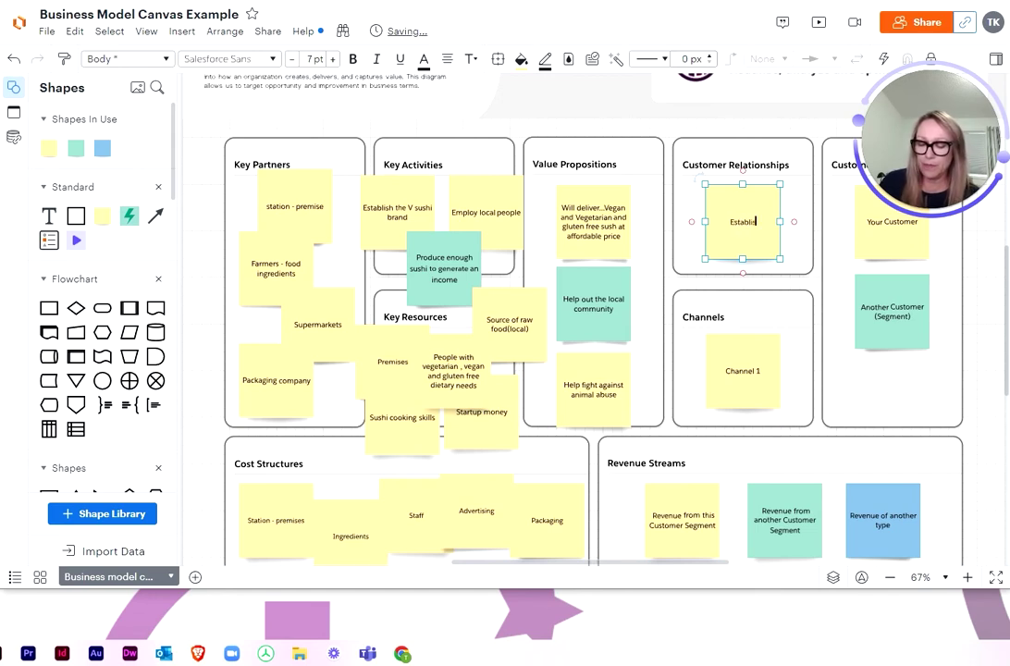
{"action": "type", "text": " grou"}
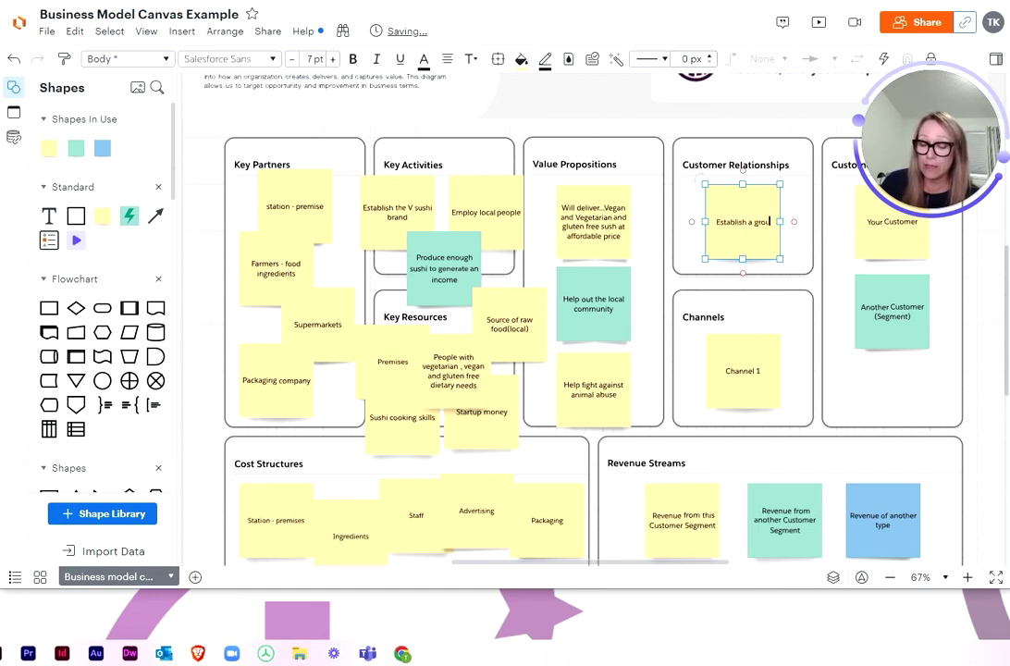
{"action": "type", "text": "nding com"}
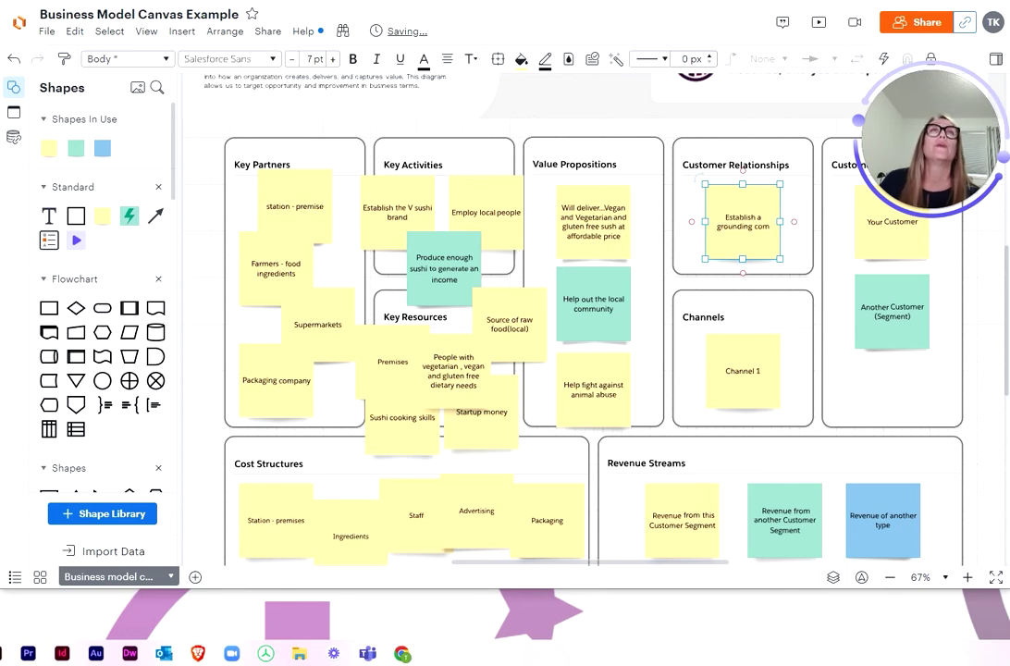
{"action": "type", "text": "munity"}
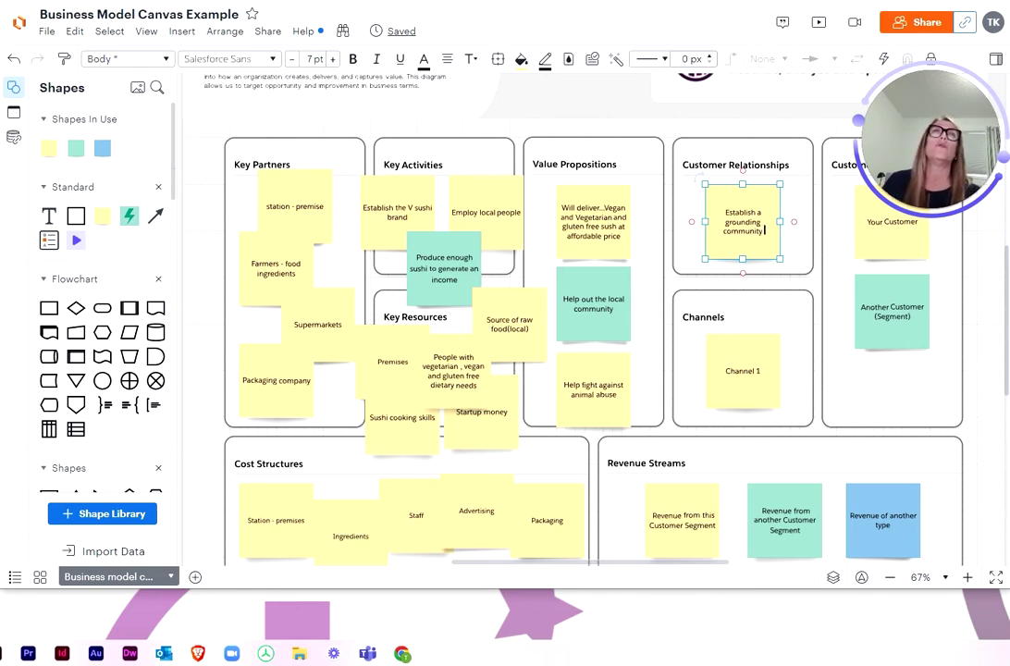
{"action": "type", "text": "in t"}
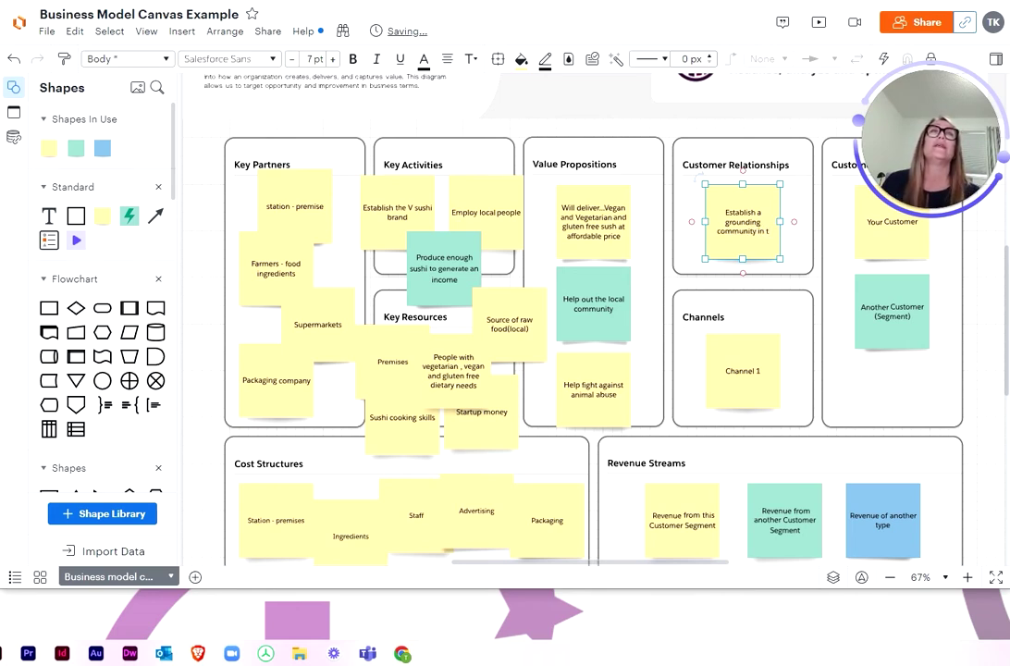
{"action": "type", "text": "he ci"}
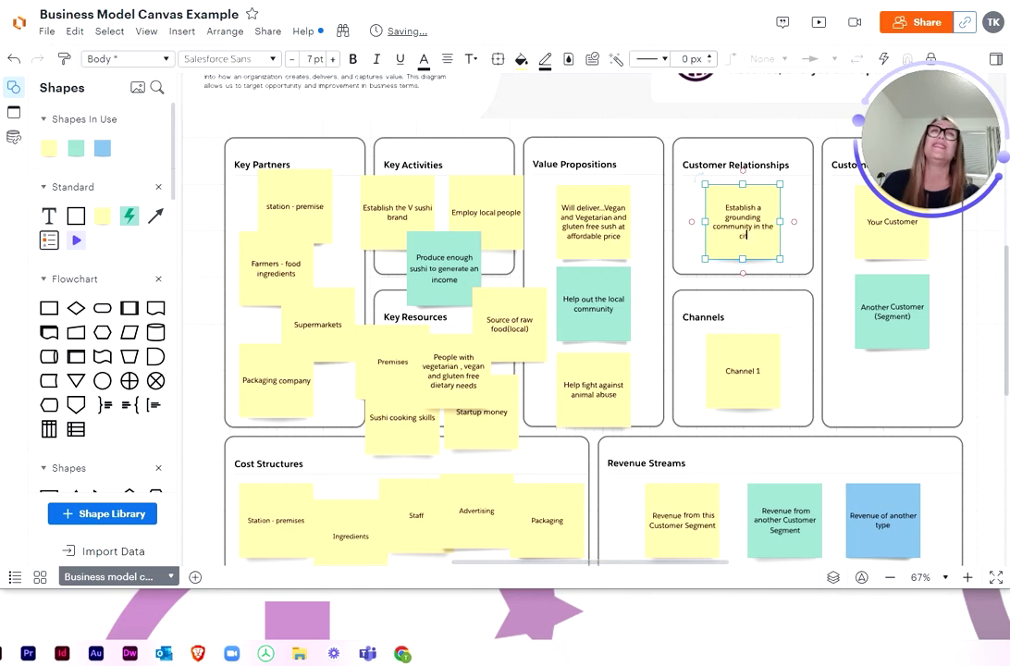
{"action": "type", "text": "ty centrr arround"}
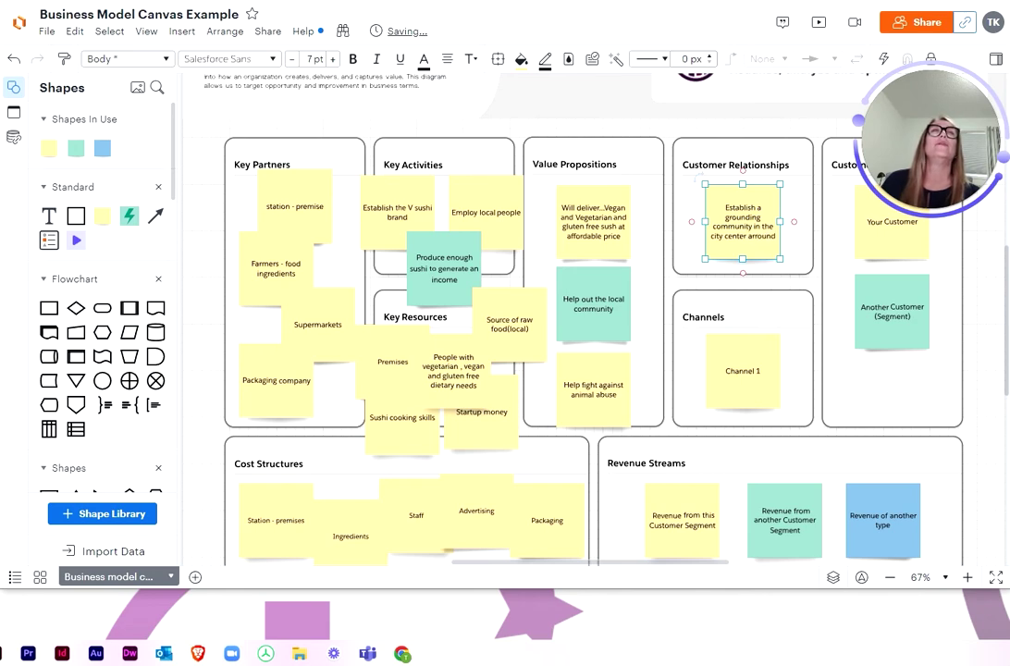
{"action": "type", "text": " the staion"}
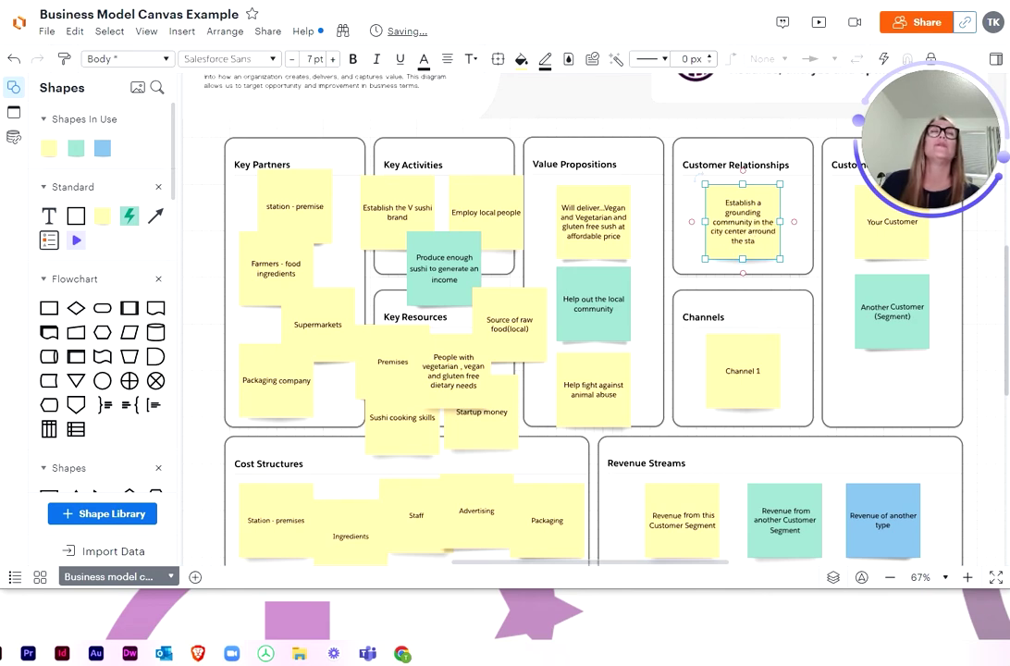
{"action": "key", "text": "BackSpace"}
{"action": "key", "text": "BackSpace"}
{"action": "key", "text": "BackSpace"}
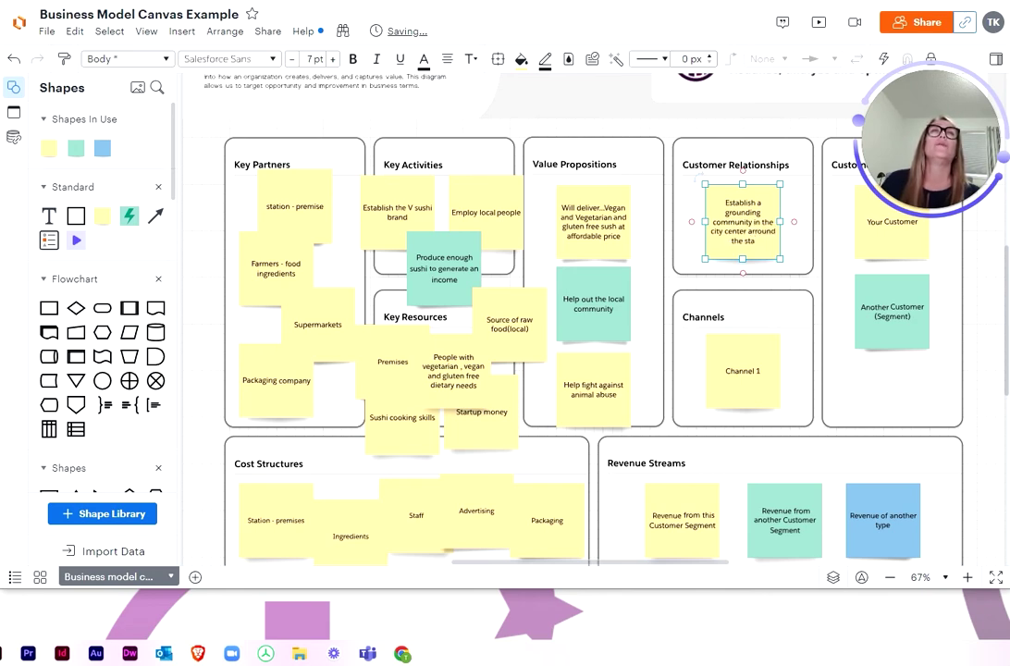
{"action": "type", "text": "tion"}
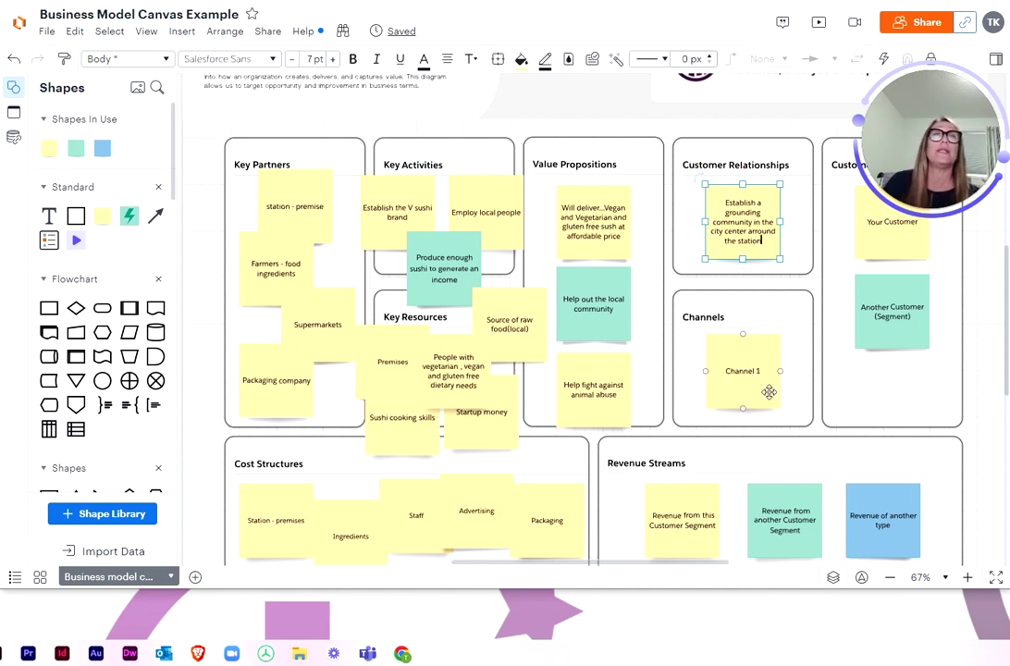
Replace the "Channel 1" placeholder in Channels with "Social Media networks, word of mouth, family and friends"
{"action": "left_click", "coordinate": [743, 372]}
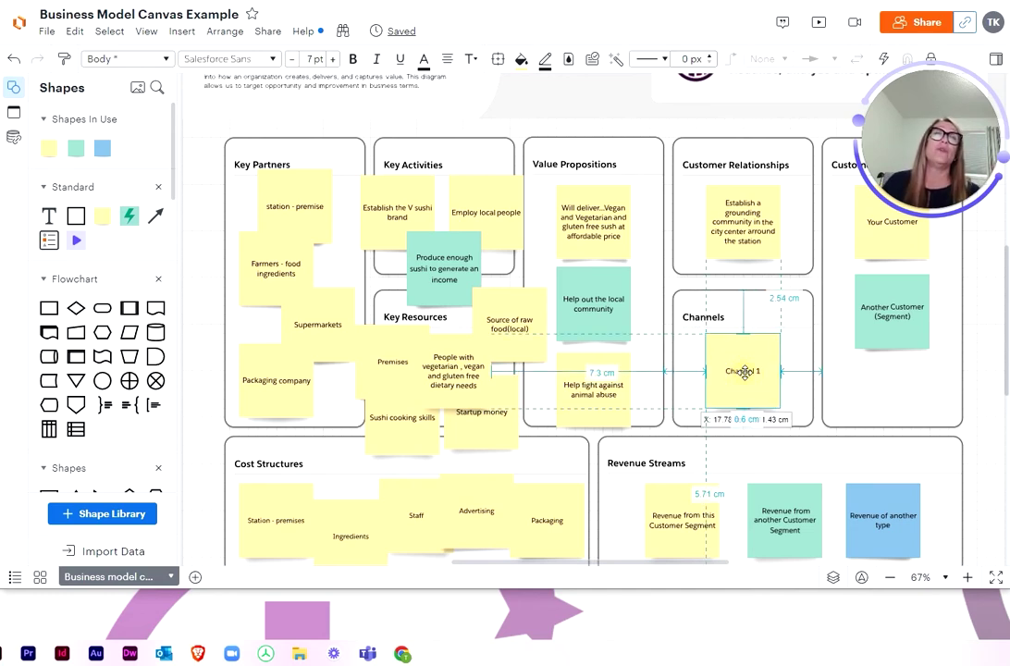
{"action": "double_click", "coordinate": [743, 372]}
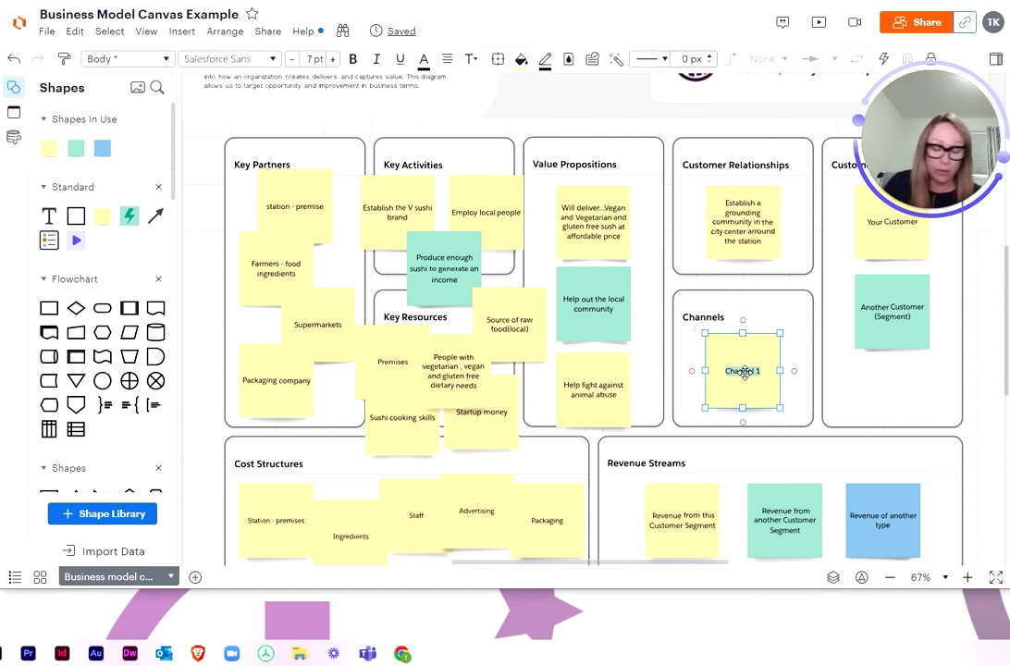
{"action": "key", "text": "BackSpace"}
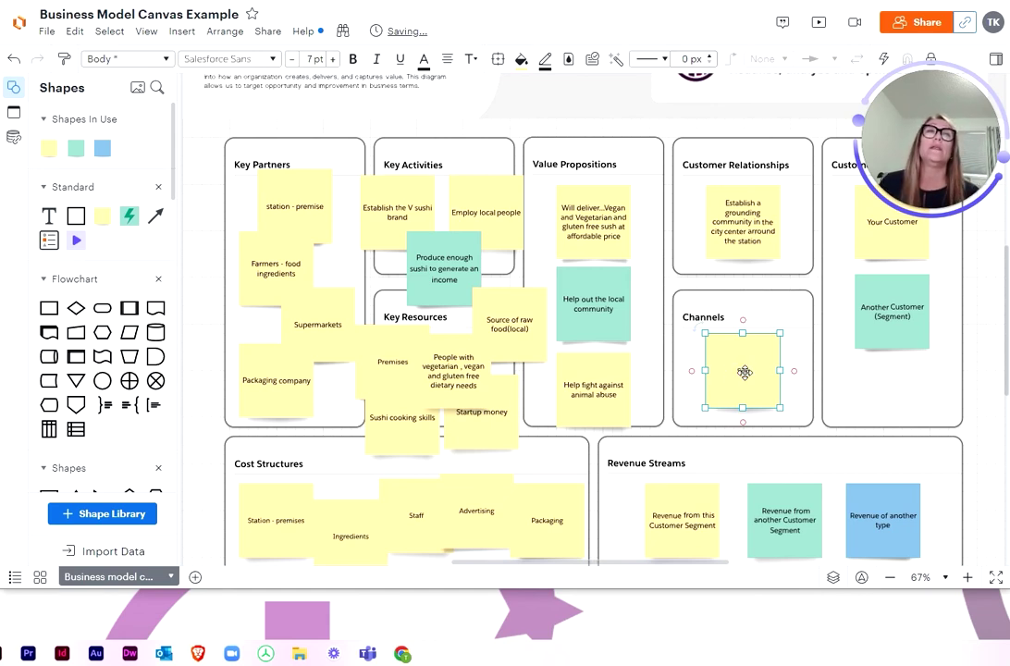
{"action": "type", "text": "Soc"}
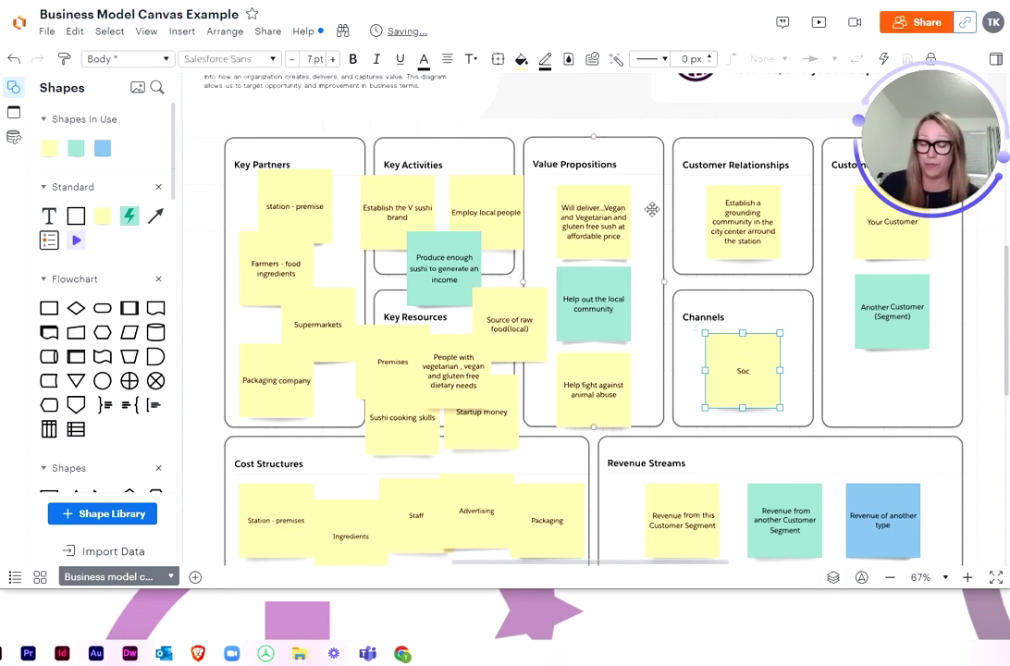
{"action": "type", "text": "ial"}
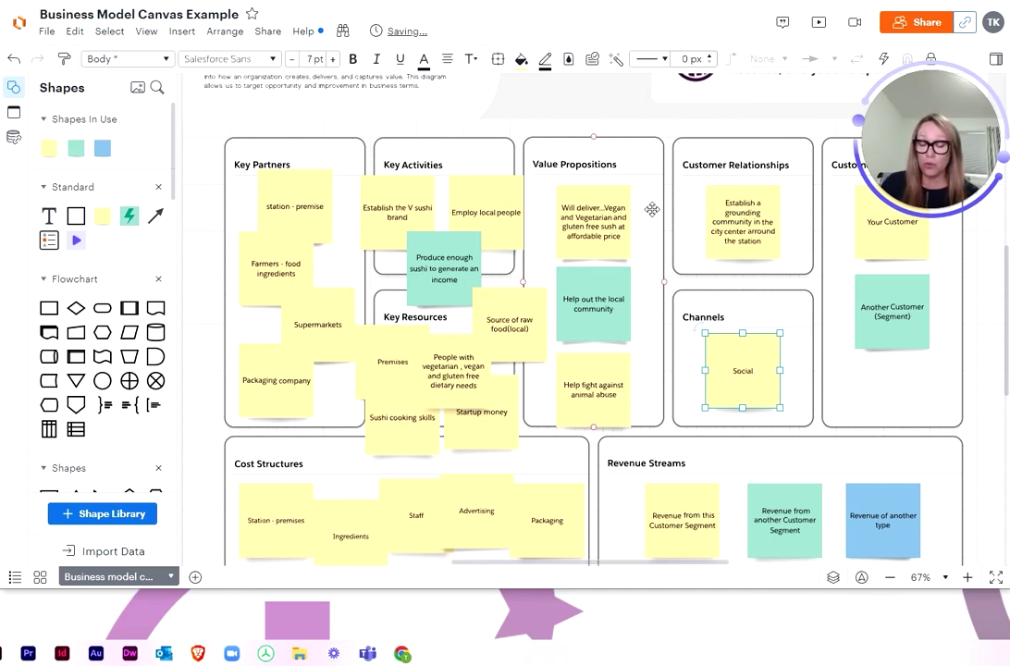
{"action": "type", "text": " Media"}
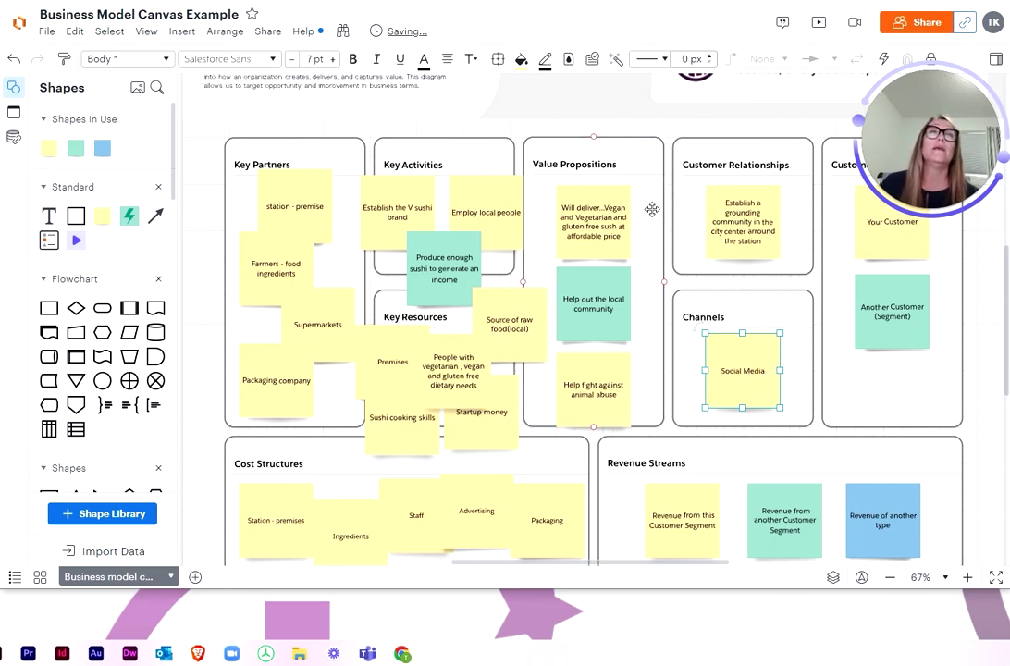
{"action": "type", "text": " network"}
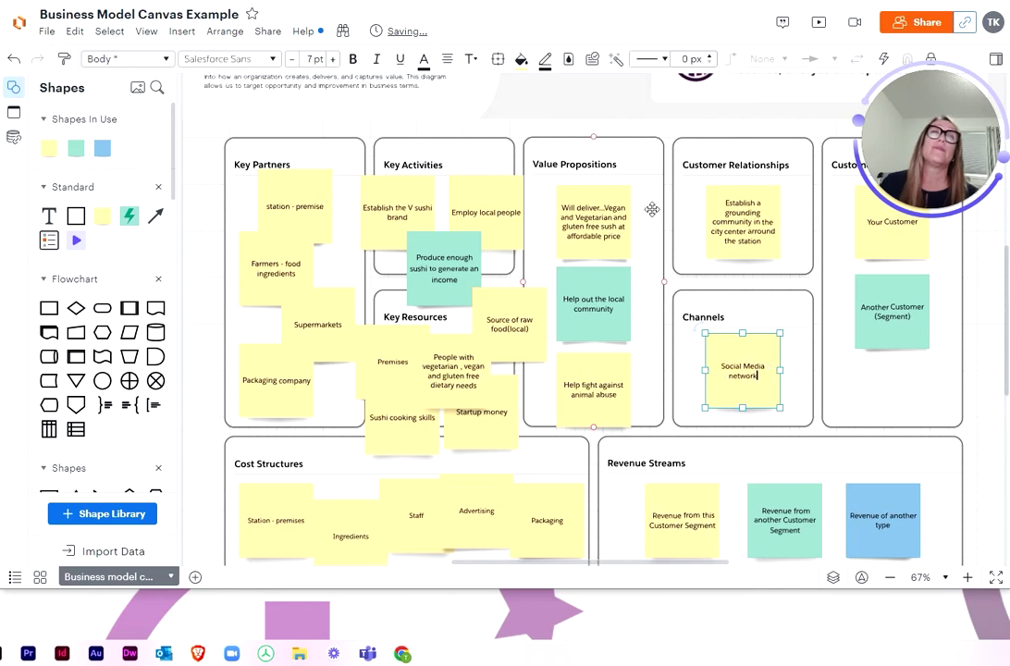
{"action": "type", "text": "s,"}
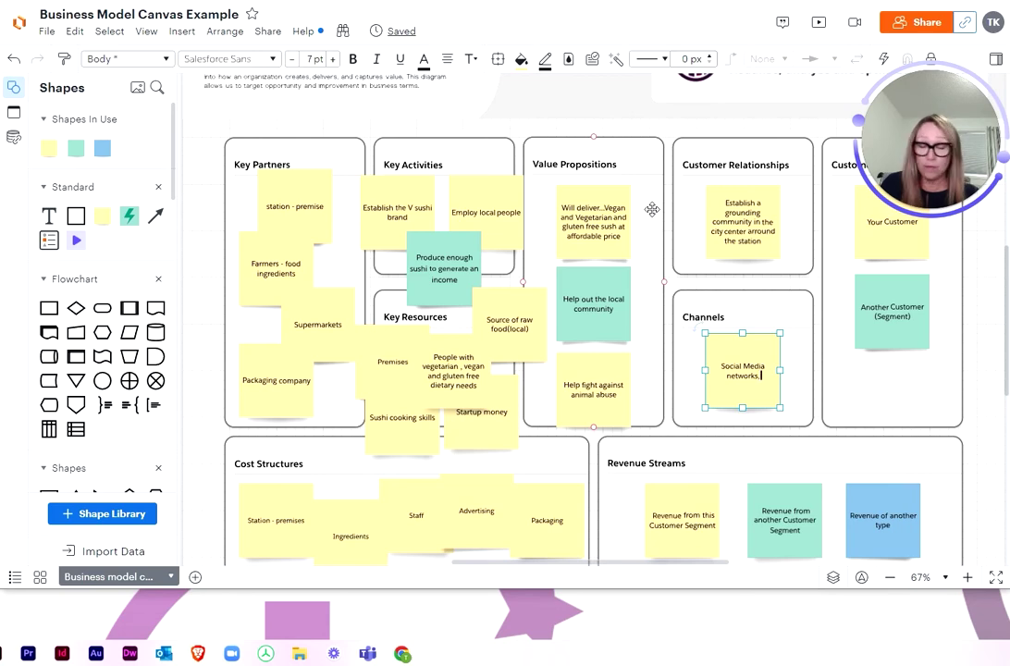
{"action": "type", "text": " word of"}
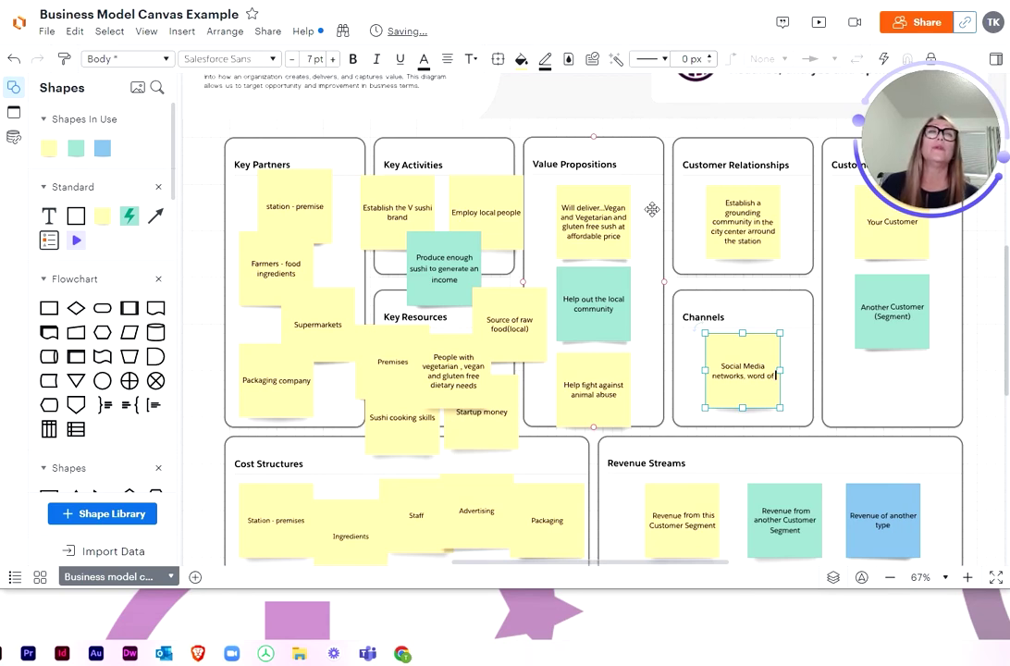
{"action": "type", "text": " mouth"}
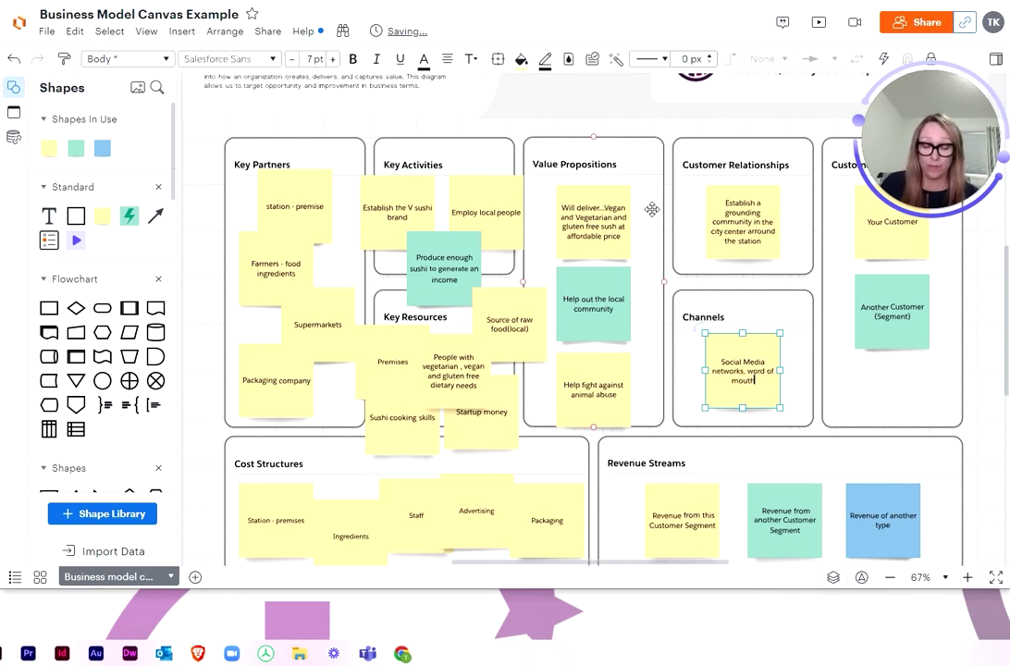
{"action": "type", "text": ","}
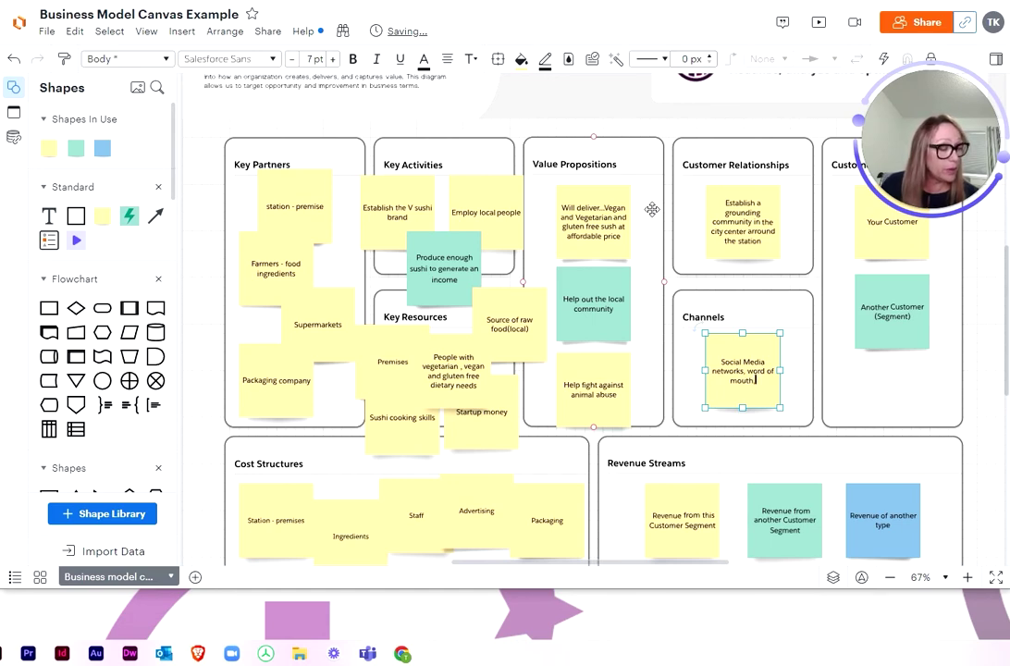
{"action": "type", "text": " family"}
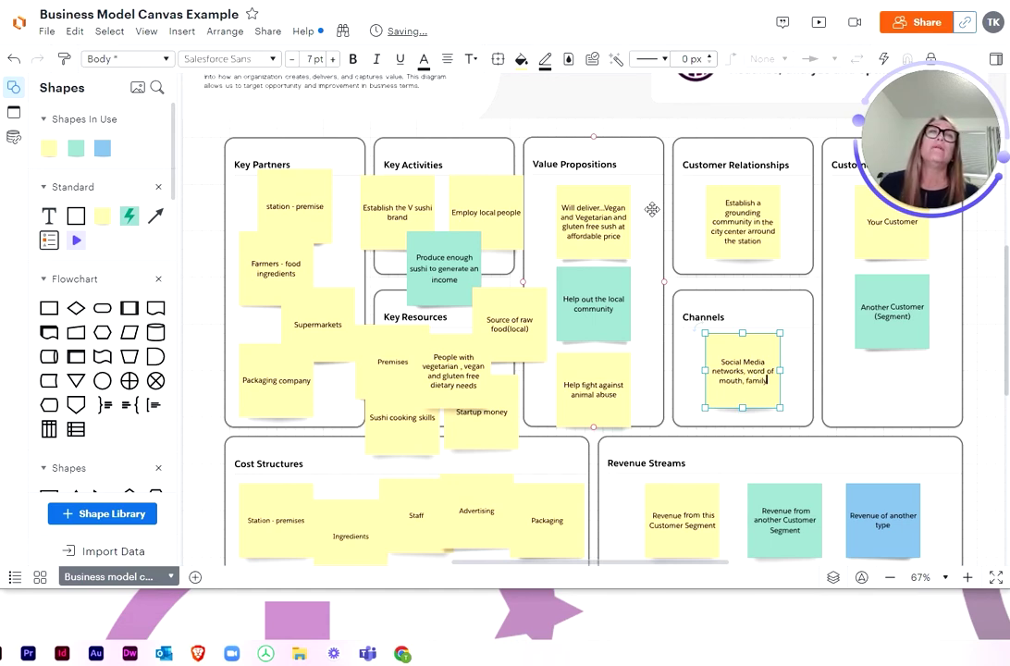
{"action": "type", "text": " and fi"}
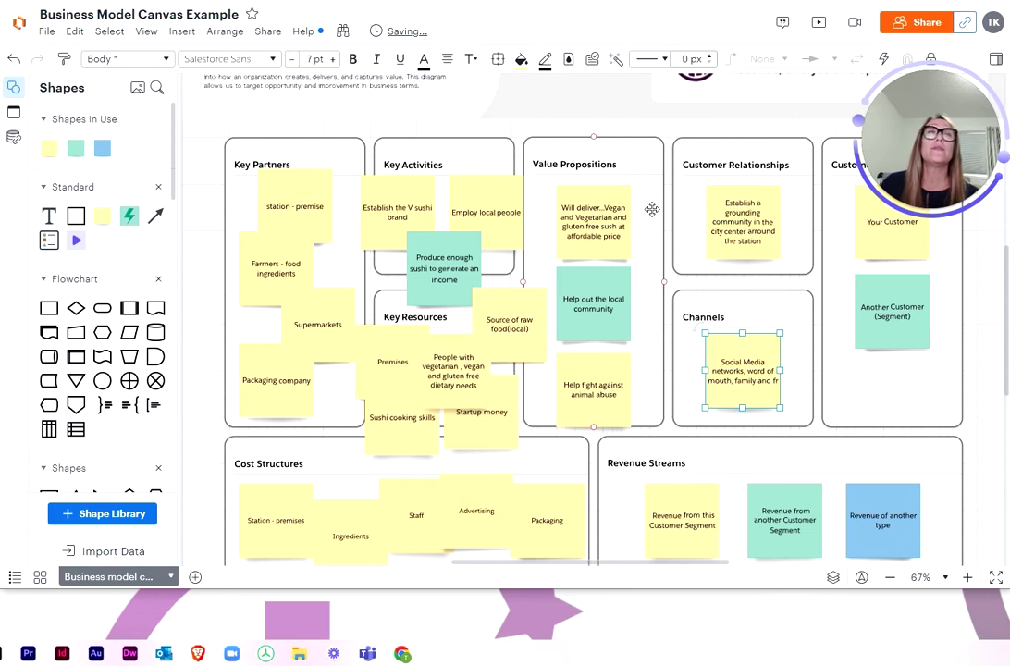
{"action": "type", "text": "eir"}
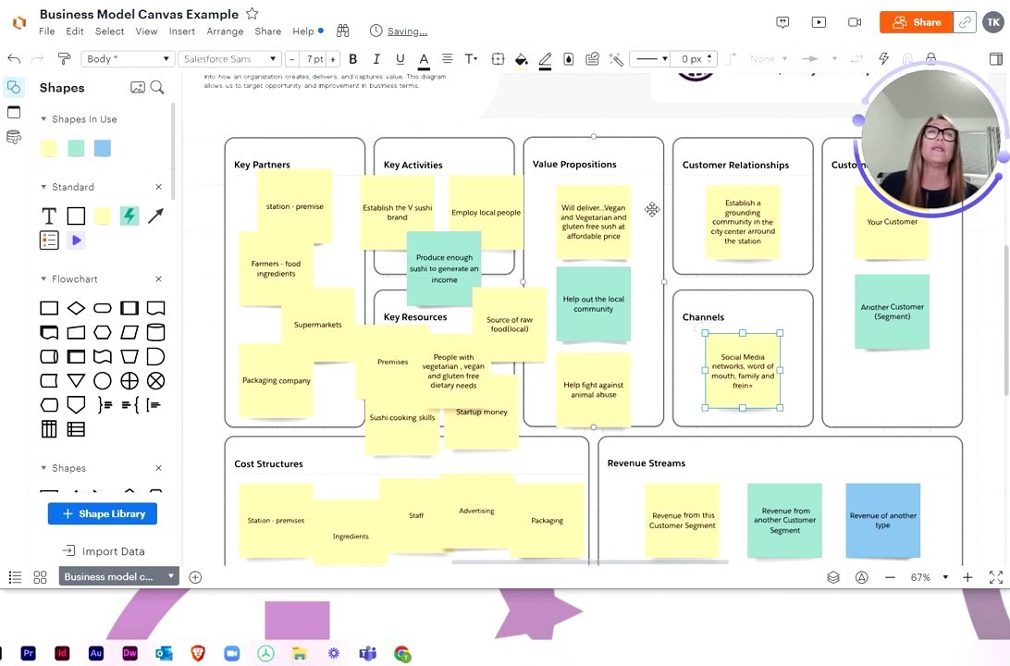
{"action": "key", "text": "BackSpace"}
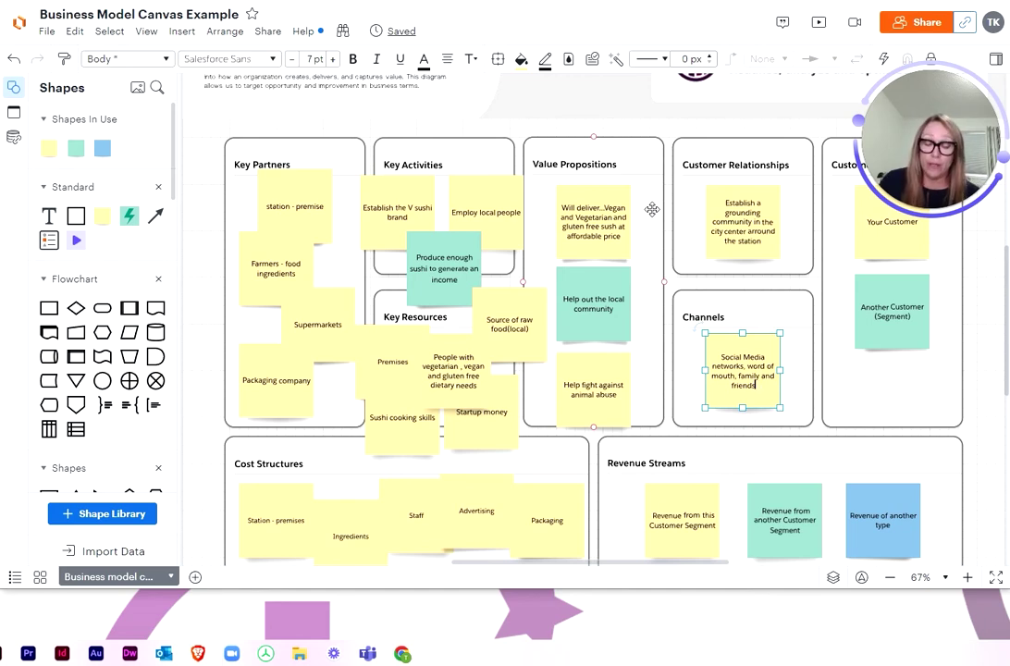
Extend the Channels note text after "friends" with ". V sushi blog, emails"
{"action": "type", "text": "."}
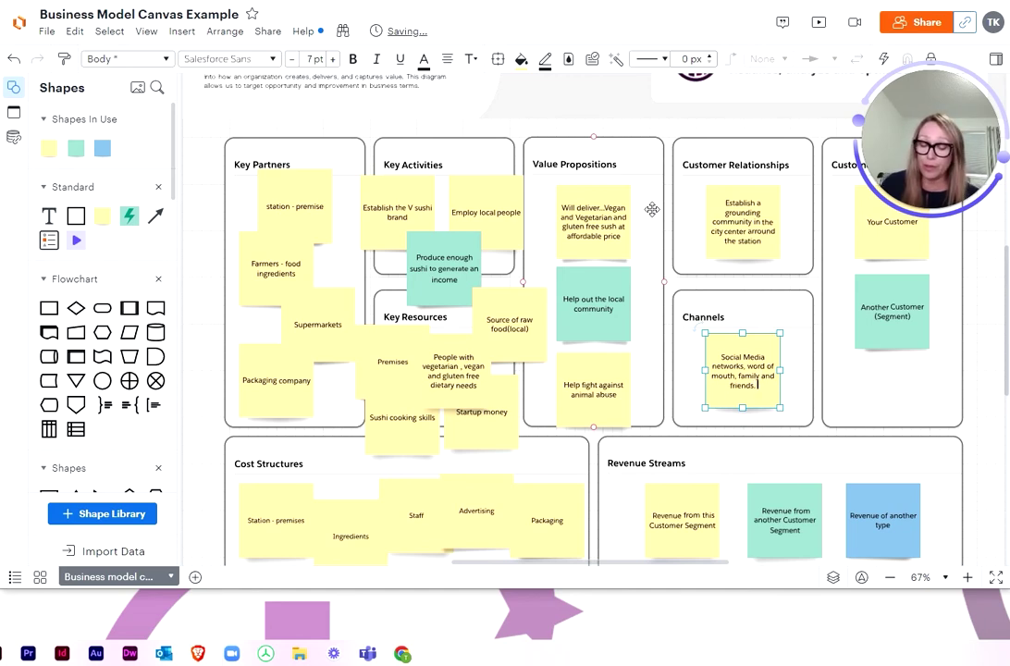
{"action": "type", "text": " V su"}
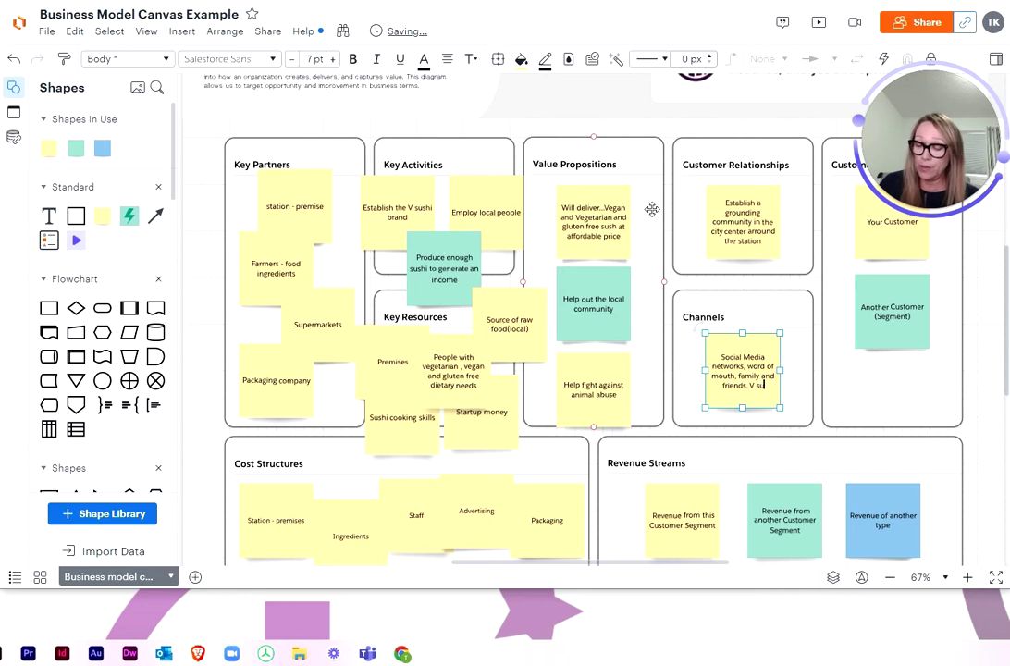
{"action": "type", "text": "shi blo"}
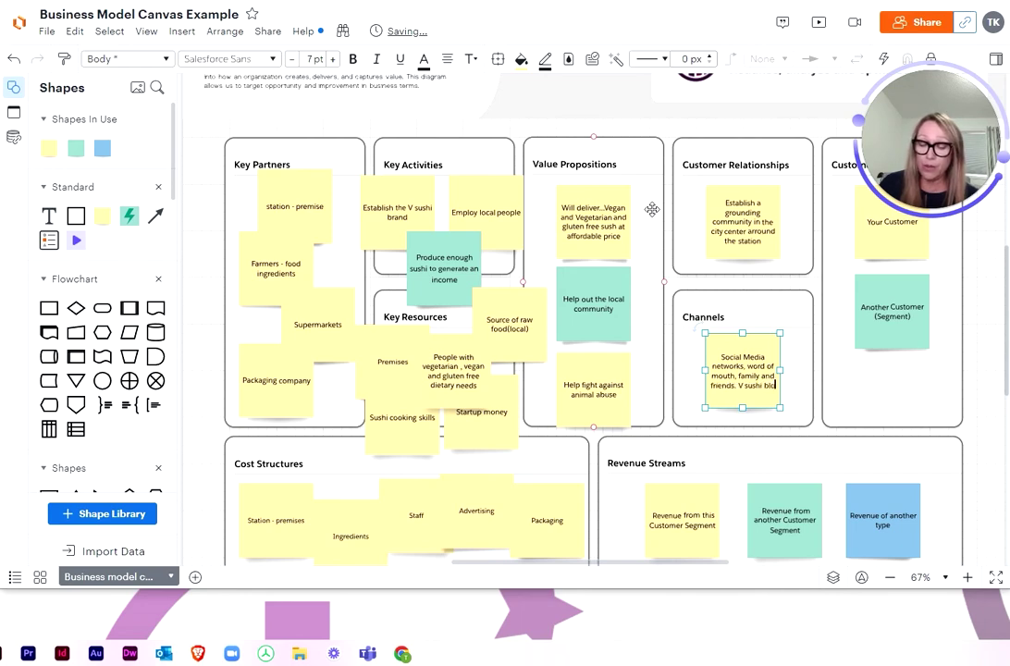
{"action": "type", "text": "g,"}
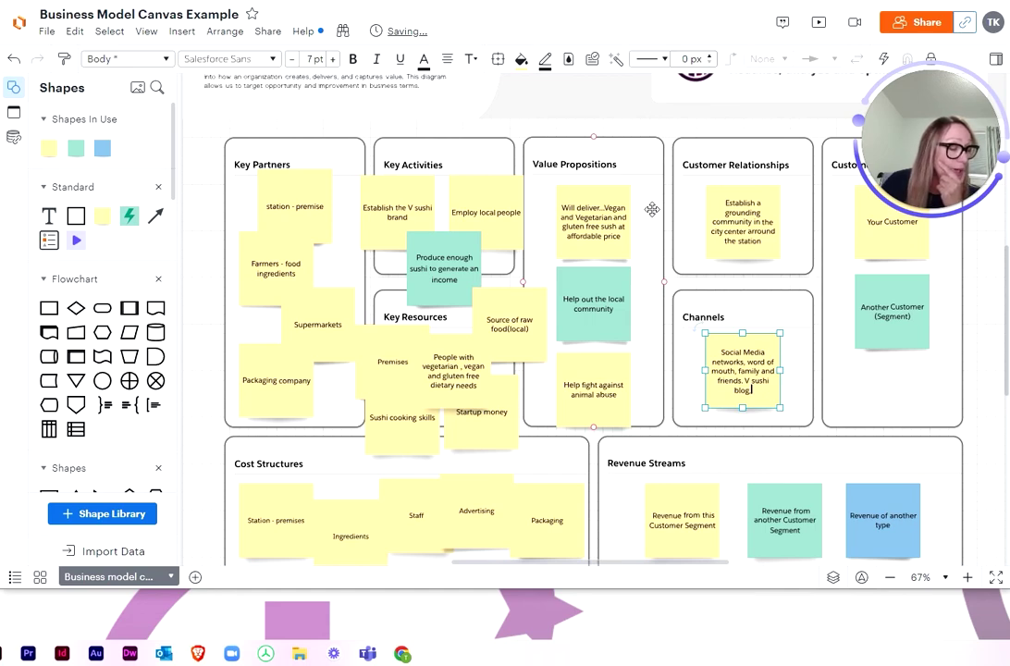
{"action": "type", "text": " emails"}
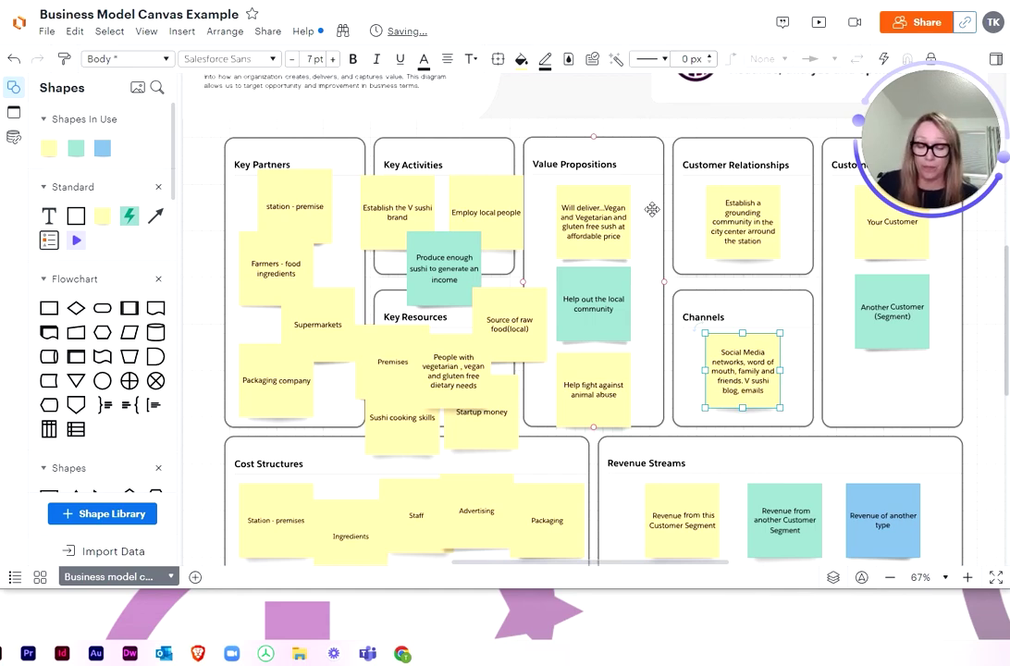
Extend the Channels note text after "emails" with ", phone events community presence"
{"action": "type", "text": ", phone"}
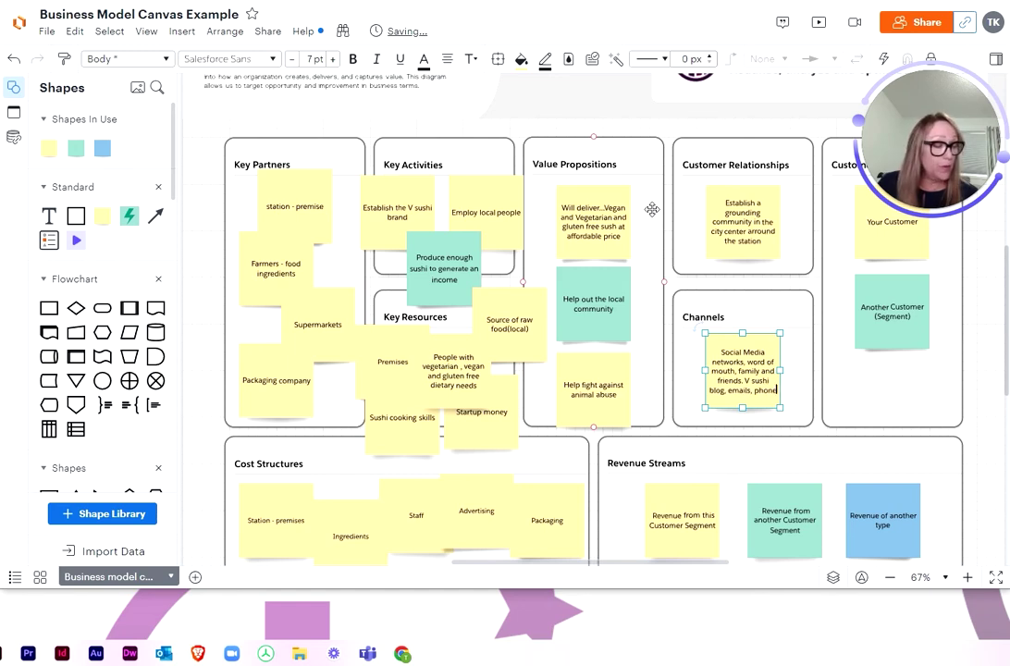
{"action": "type", "text": " eve"}
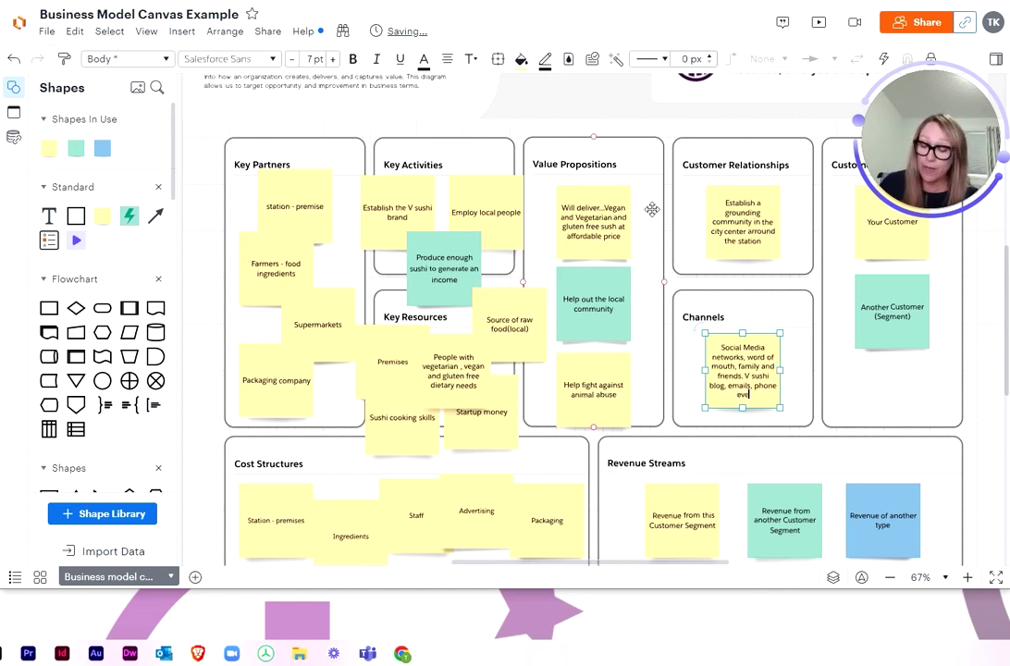
{"action": "type", "text": "nts com"}
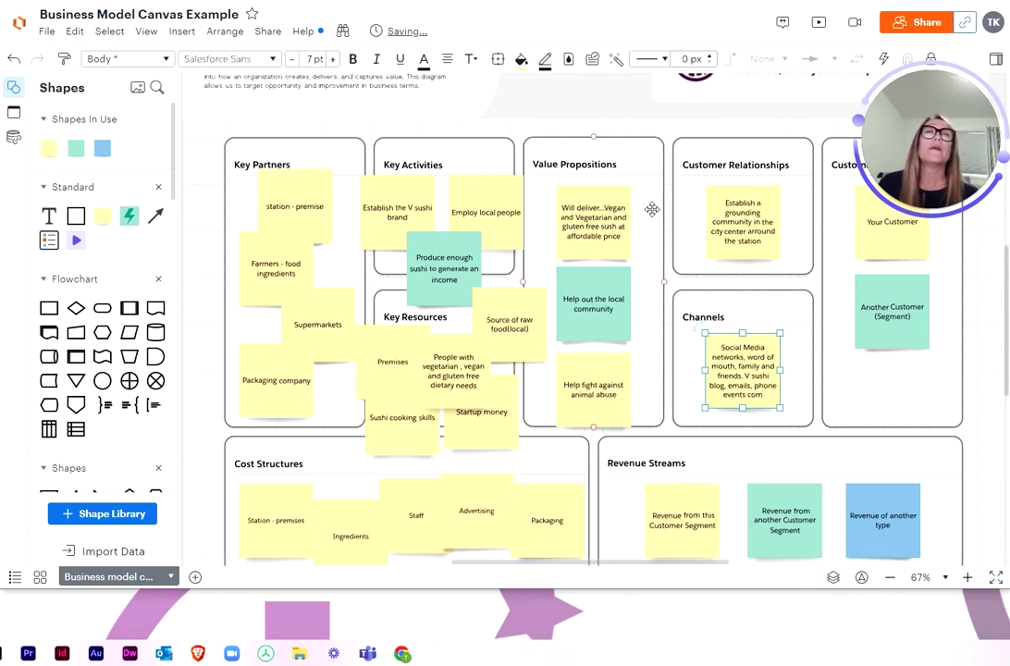
{"action": "type", "text": "munity"}
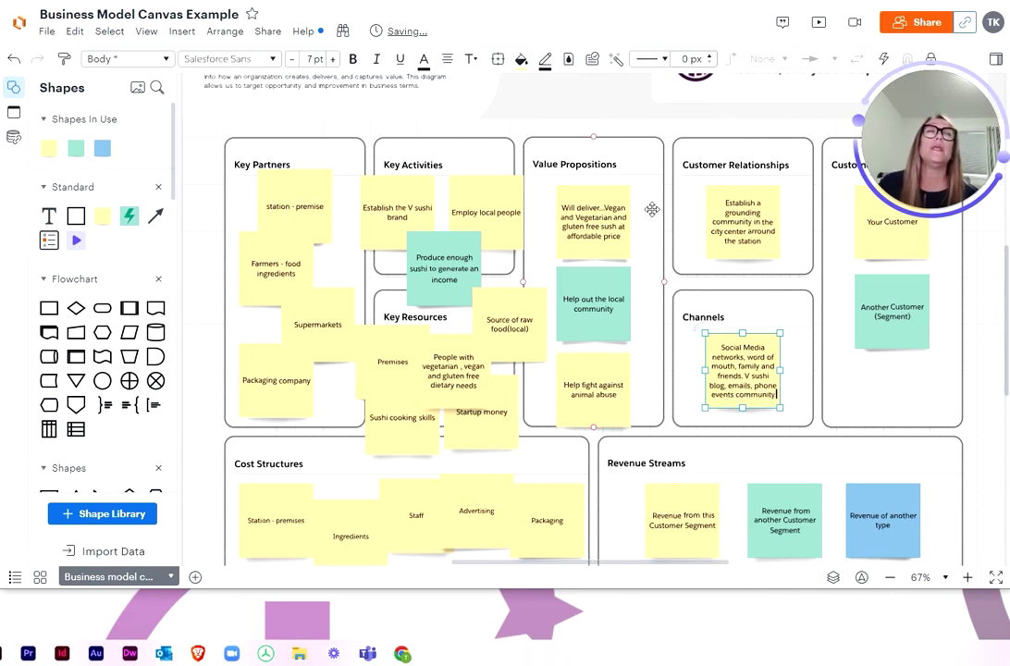
{"action": "type", "text": " pre"}
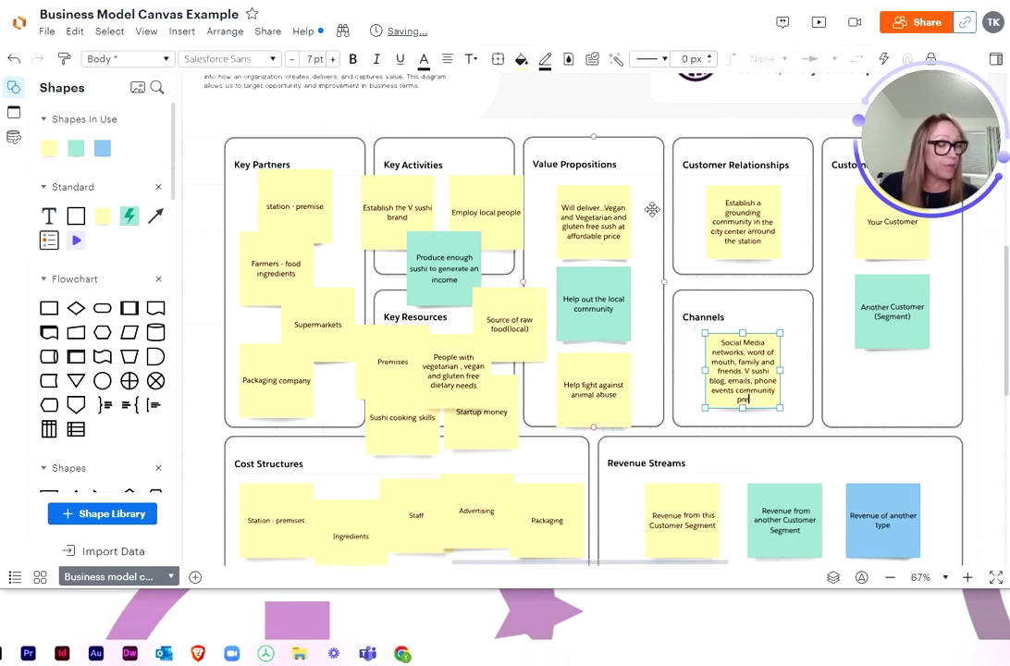
{"action": "type", "text": "sence"}
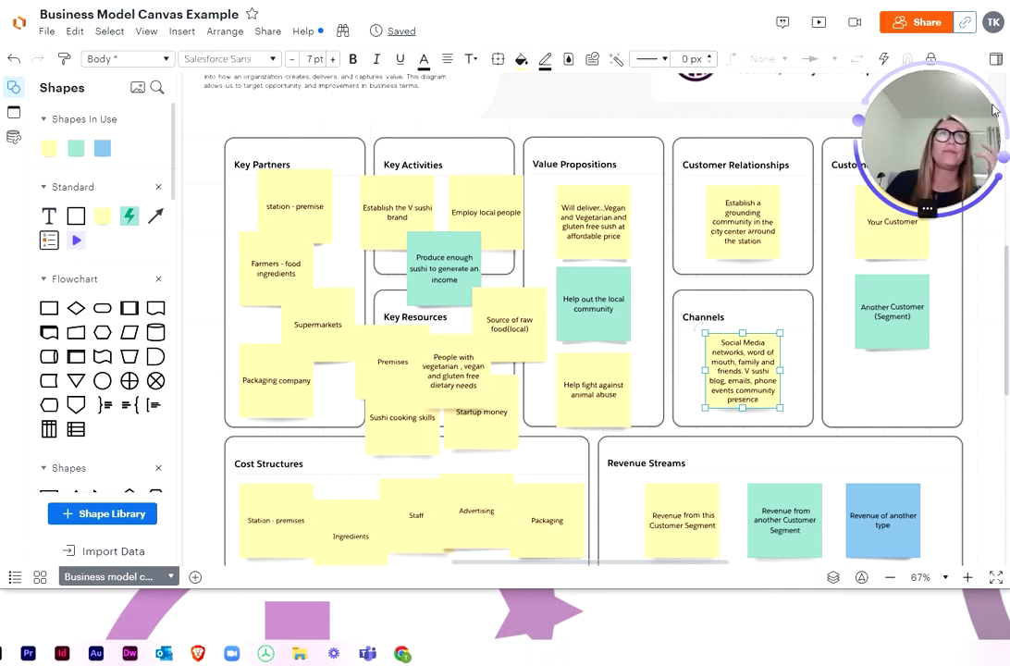
Replace the "Your Customer" placeholder in Customer Segments with "Vegan, vegitarian and gluten free intolerant"
{"action": "left_click_drag", "start_coordinate": [940, 136], "coordinate": [121, 476]}
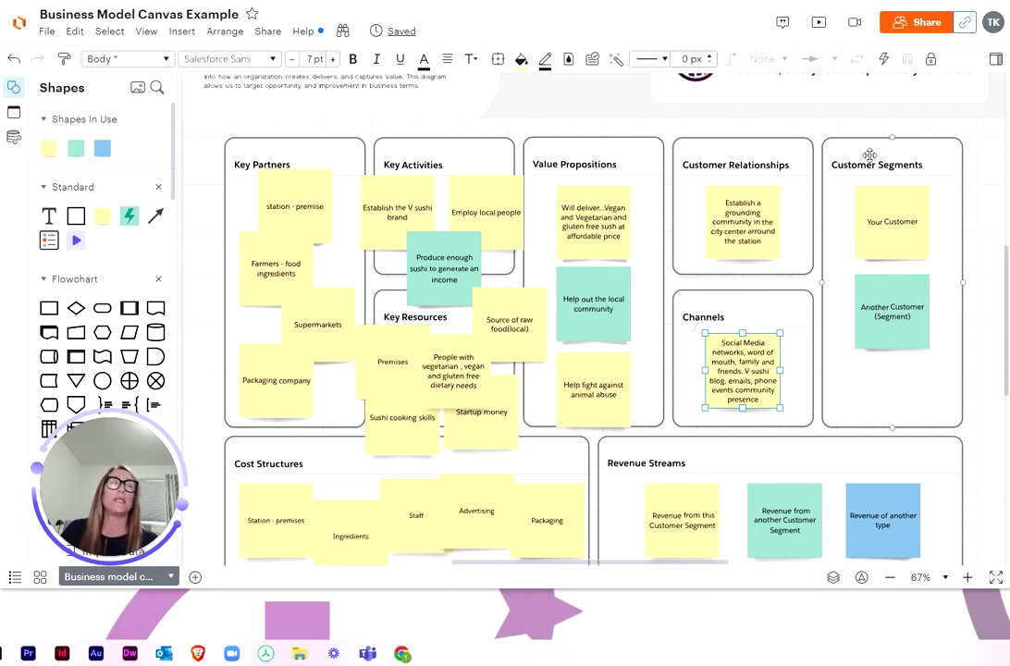
{"action": "left_click", "coordinate": [891, 222]}
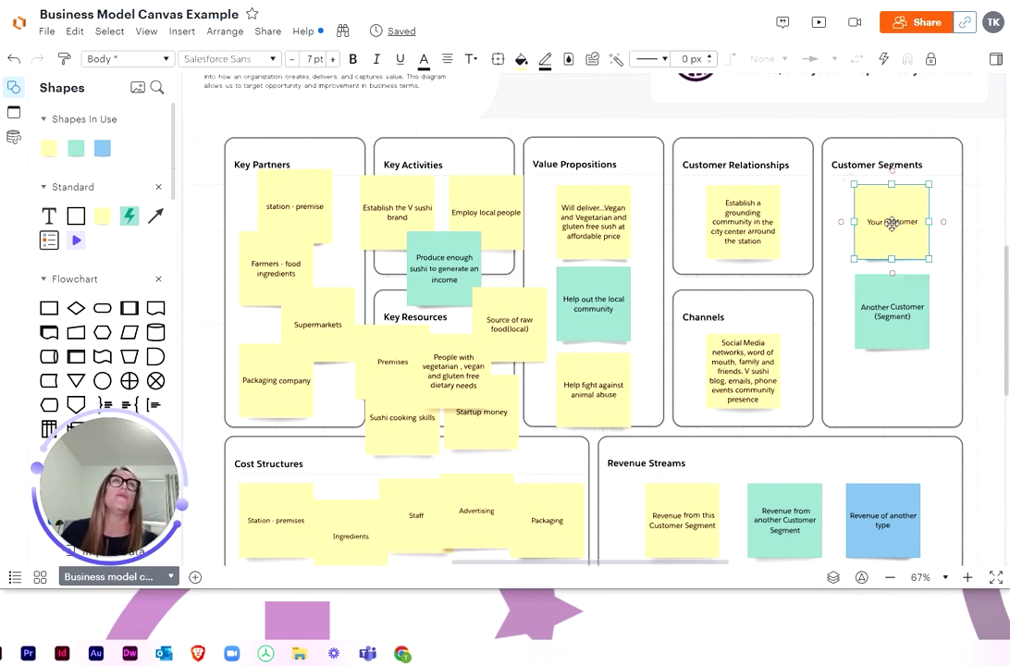
{"action": "double_click", "coordinate": [890, 223]}
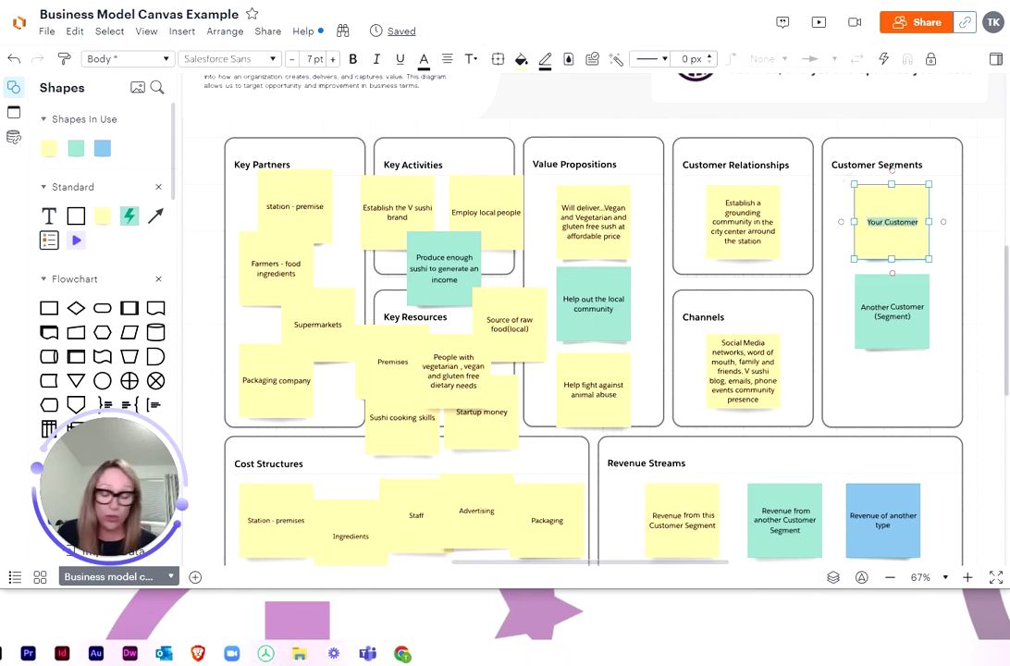
{"action": "type", "text": "Vegan"}
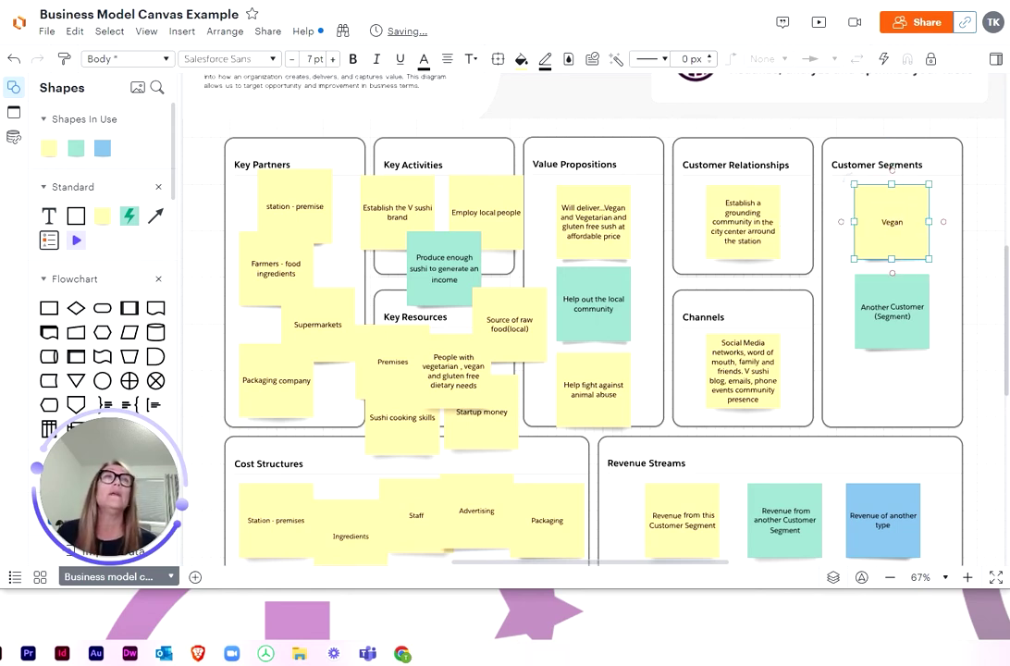
{"action": "type", "text": ","}
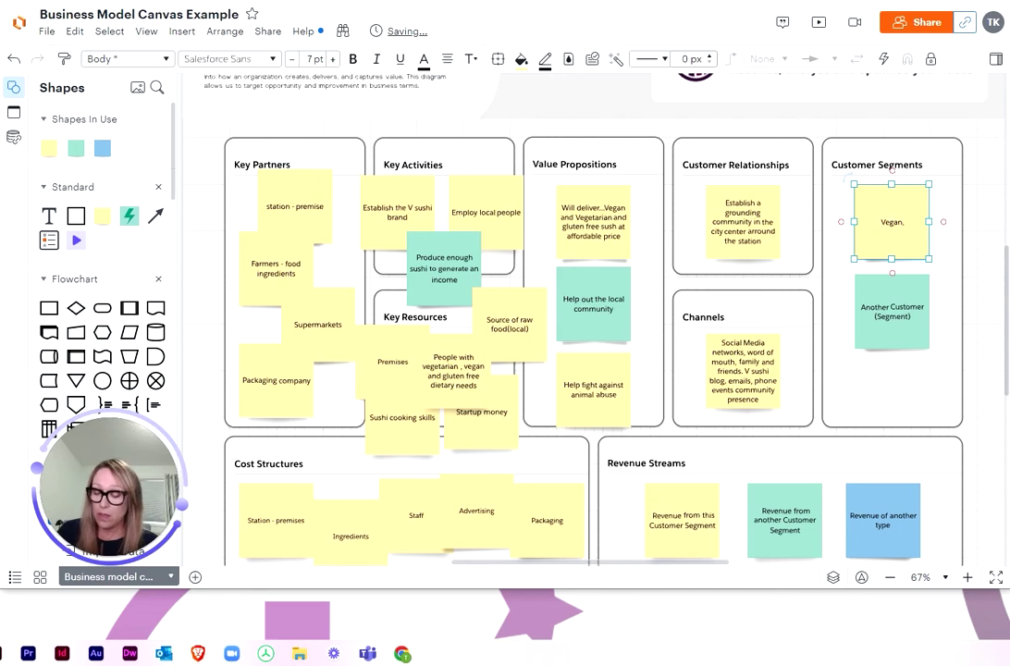
{"action": "type", "text": " vegitar"}
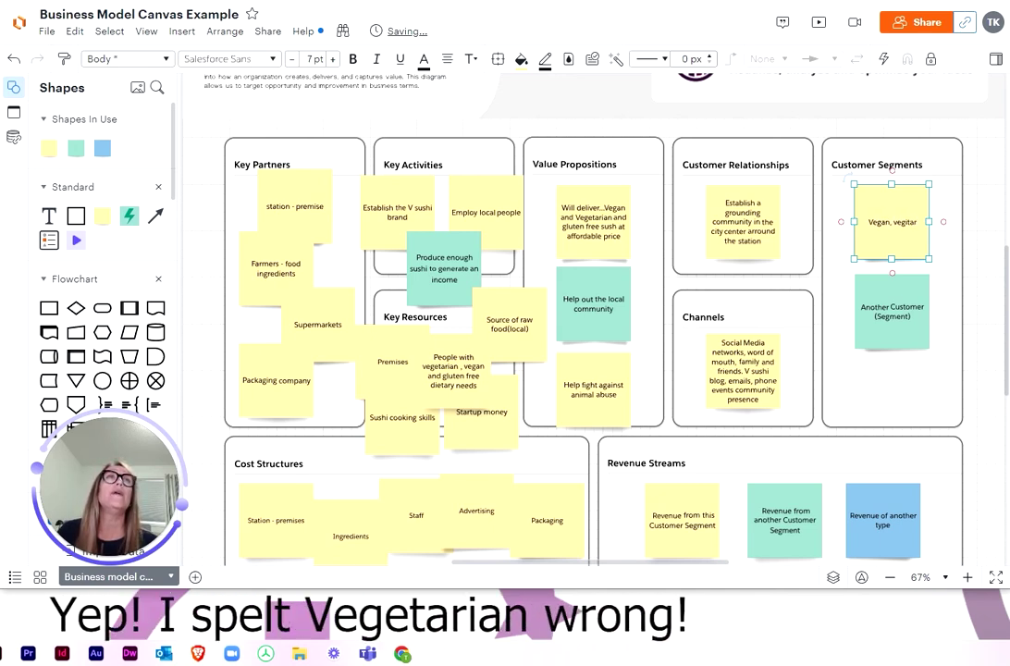
{"action": "key", "text": "BackSpace"}
{"action": "key", "text": "BackSpace"}
{"action": "key", "text": "BackSpace"}
{"action": "key", "text": "BackSpace"}
{"action": "type", "text": "etarian"}
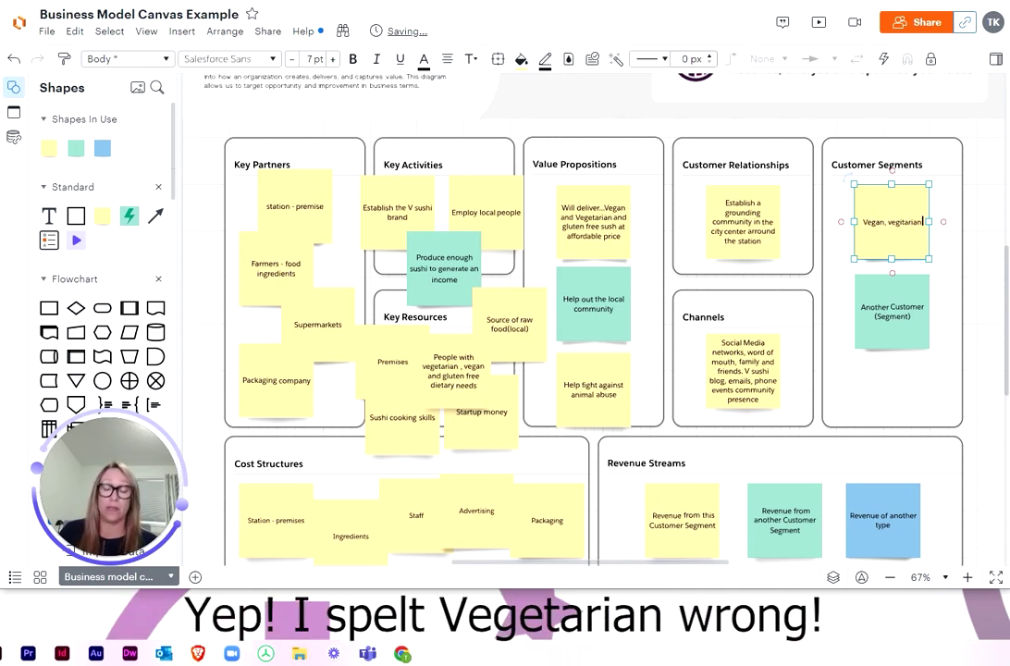
{"action": "type", "text": " and glute"}
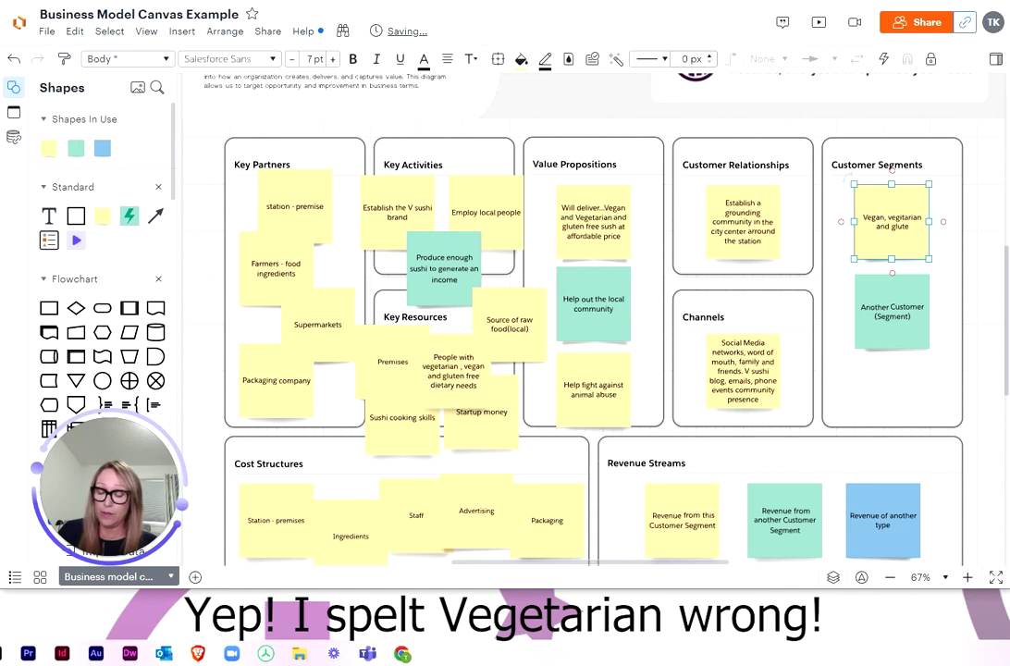
{"action": "type", "text": "n free"}
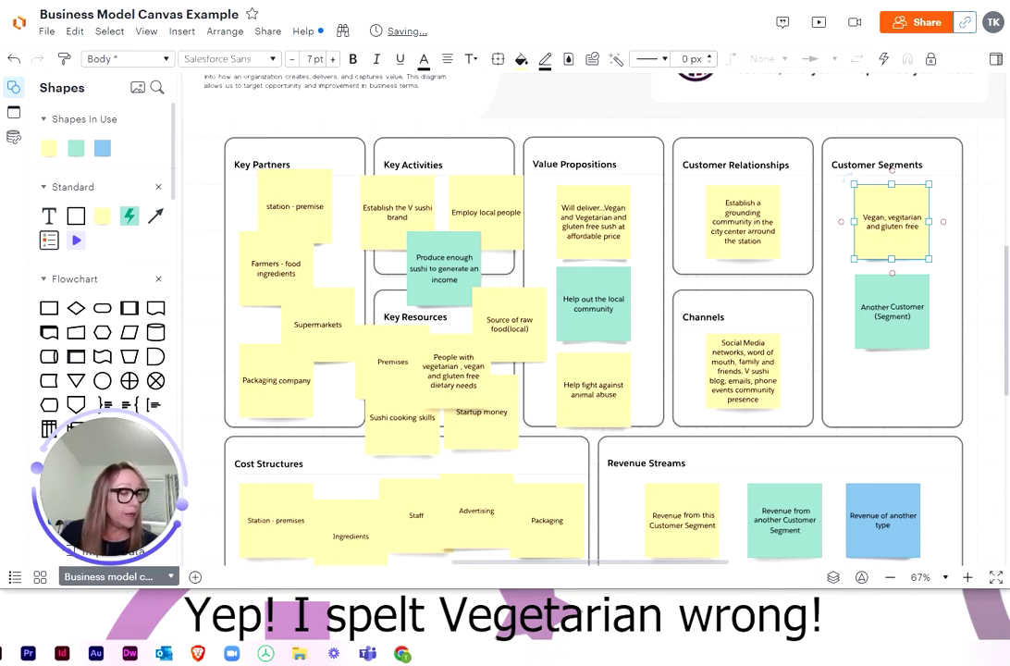
{"action": "type", "text": " intol"}
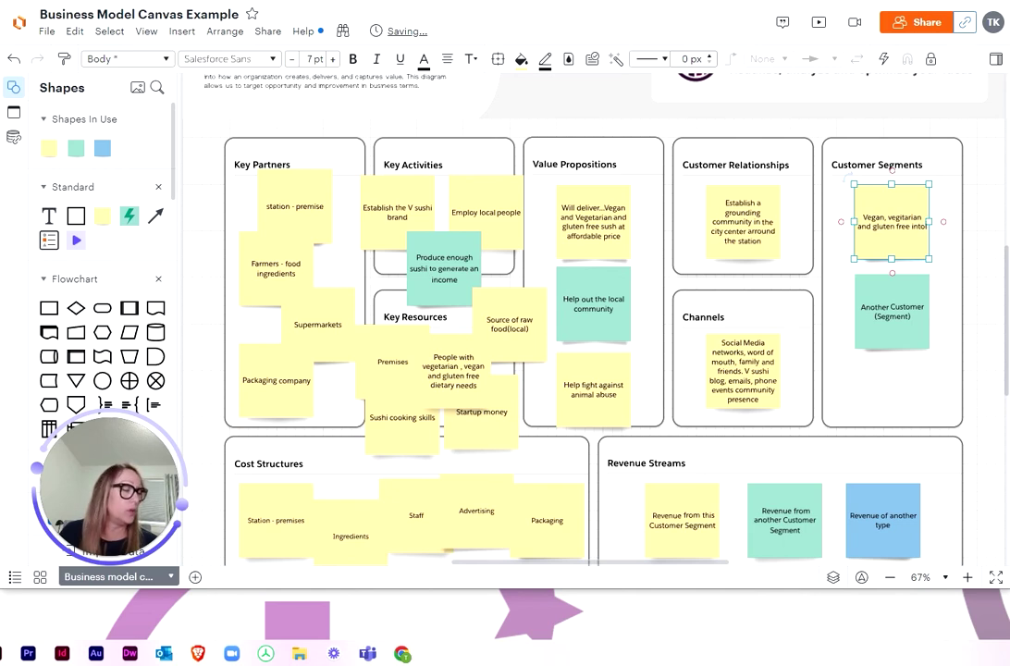
{"action": "type", "text": "eran"}
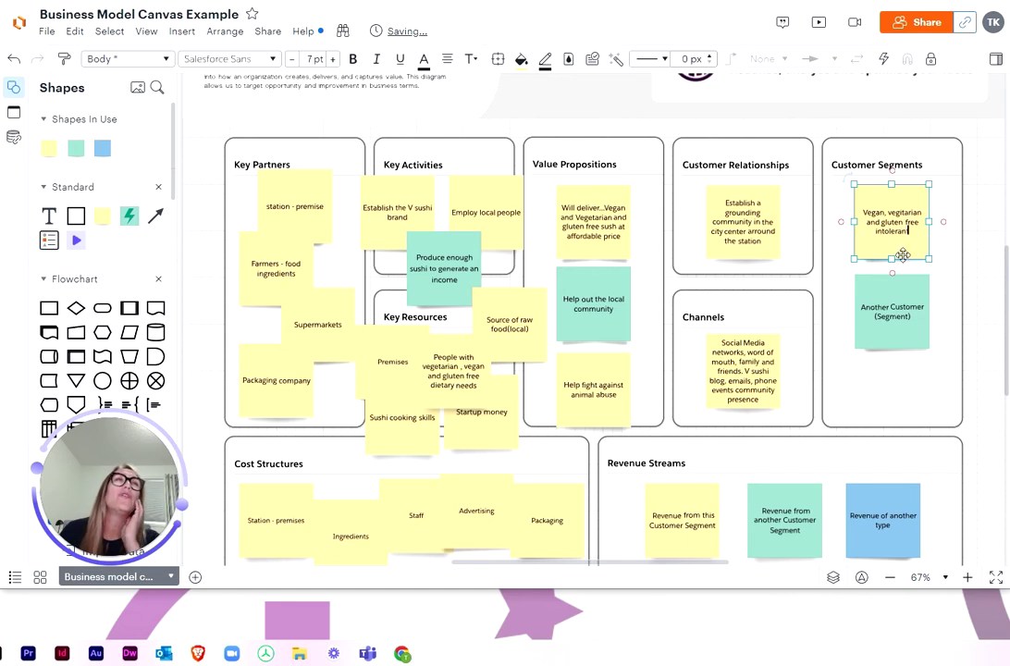
{"action": "type", "text": "t"}
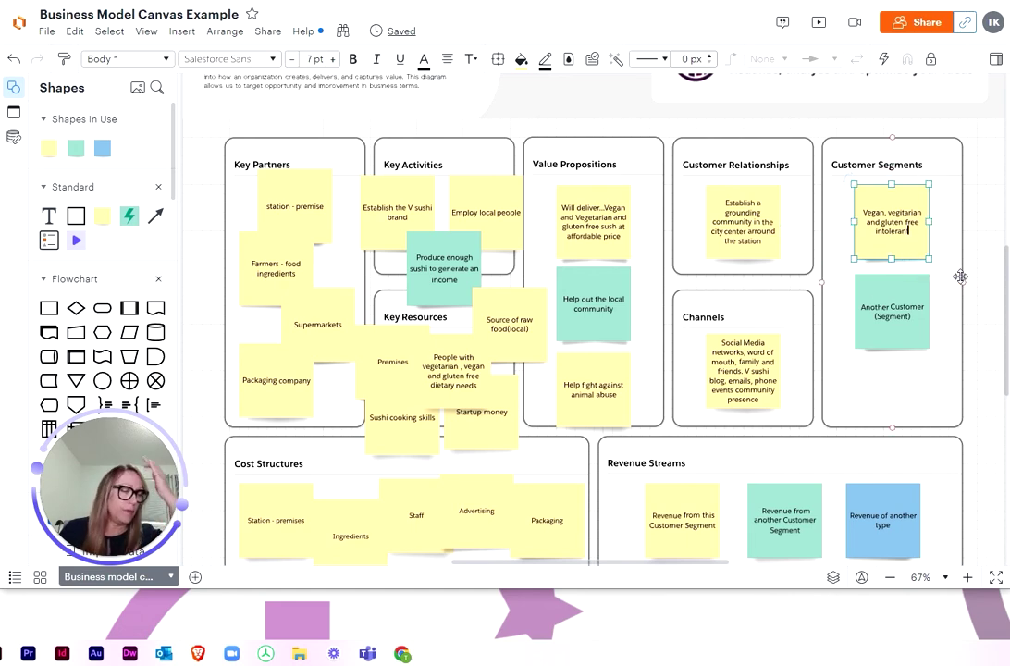
Replace the "Another Customer (Segment)" placeholder with "Employees on lucnh break"
{"action": "double_click", "coordinate": [890, 312]}
{"action": "type", "text": "Employees ofn the"}
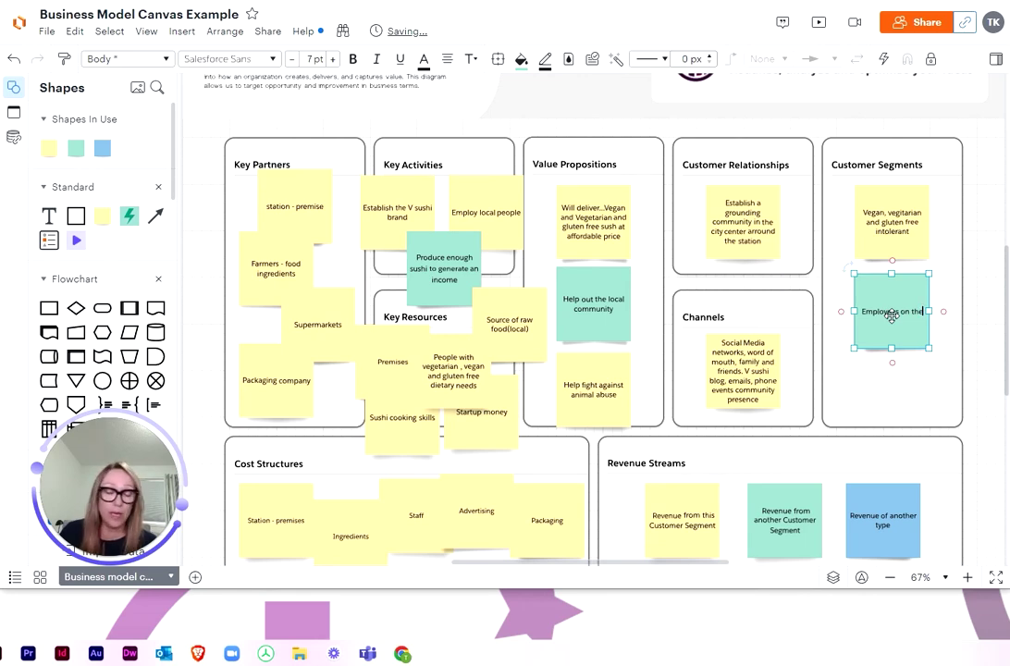
{"action": "key", "text": "BackSpace"}
{"action": "key", "text": "BackSpace"}
{"action": "key", "text": "BackSpace"}
{"action": "type", "text": "lucnh"}
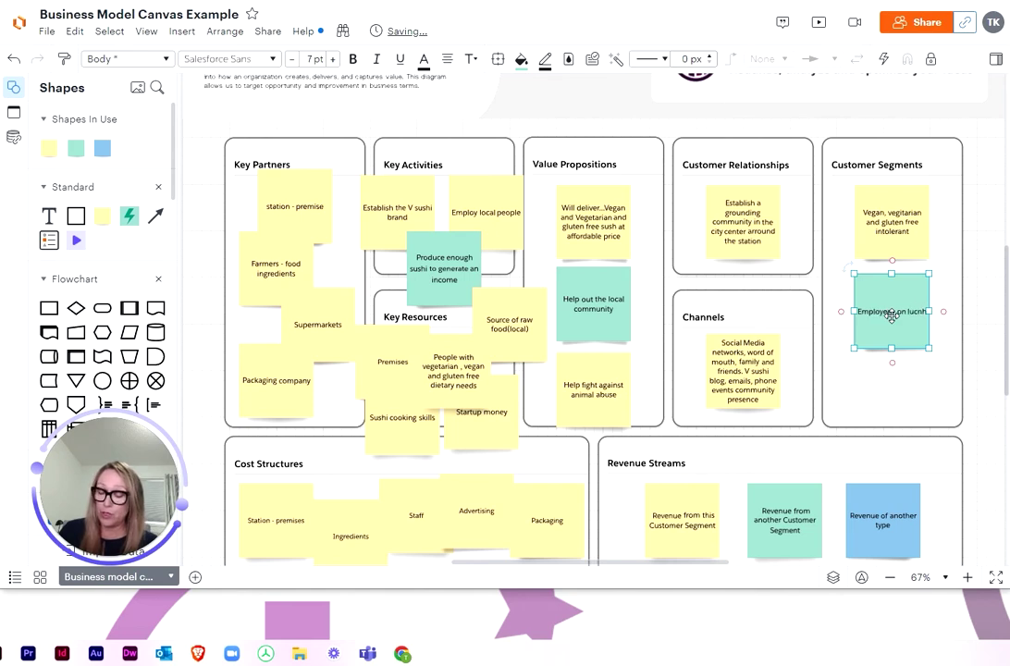
{"action": "key", "text": "Return"}
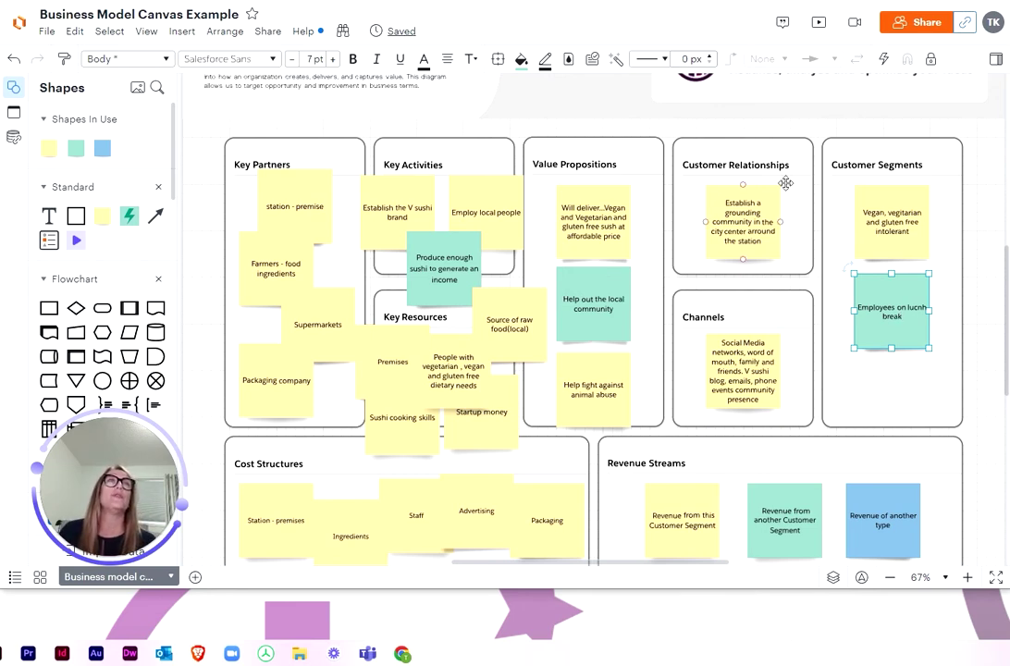
Move the two Customer Segments notes up and add a green note below them reading "Health conscious"
{"action": "left_click_drag", "start_coordinate": [895, 214], "coordinate": [893, 203]}
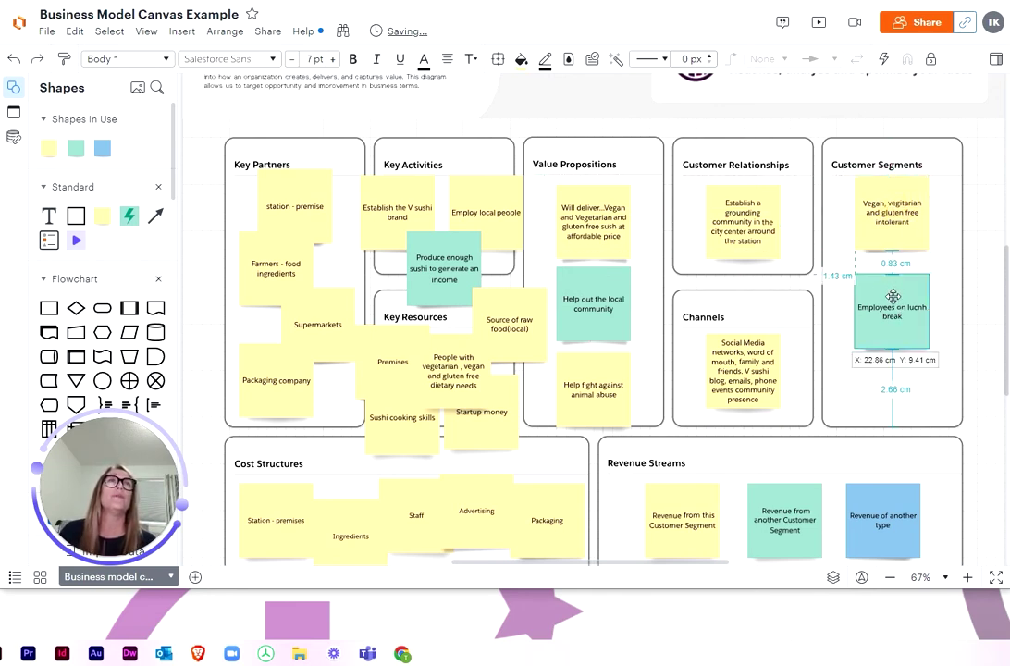
{"action": "left_click_drag", "start_coordinate": [892, 288], "coordinate": [892, 257]}
{"action": "mouse_move", "coordinate": [899, 367]}
{"action": "left_mouse_down"}
{"action": "mouse_move", "coordinate": [901, 400]}
{"action": "mouse_move", "coordinate": [907, 356]}
{"action": "left_mouse_up"}
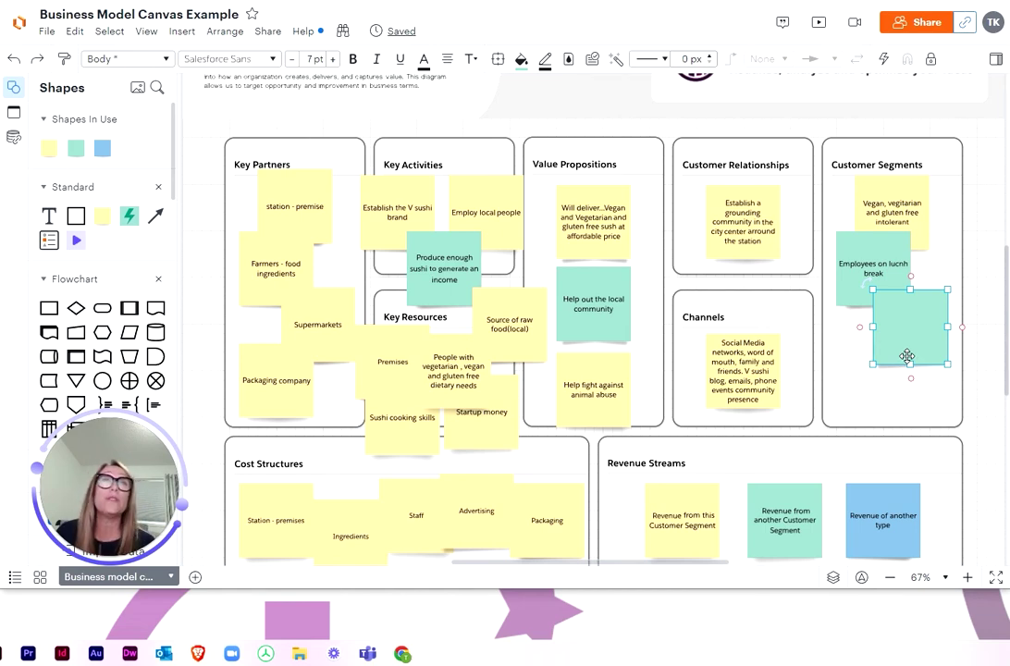
{"action": "type", "text": "Heal"}
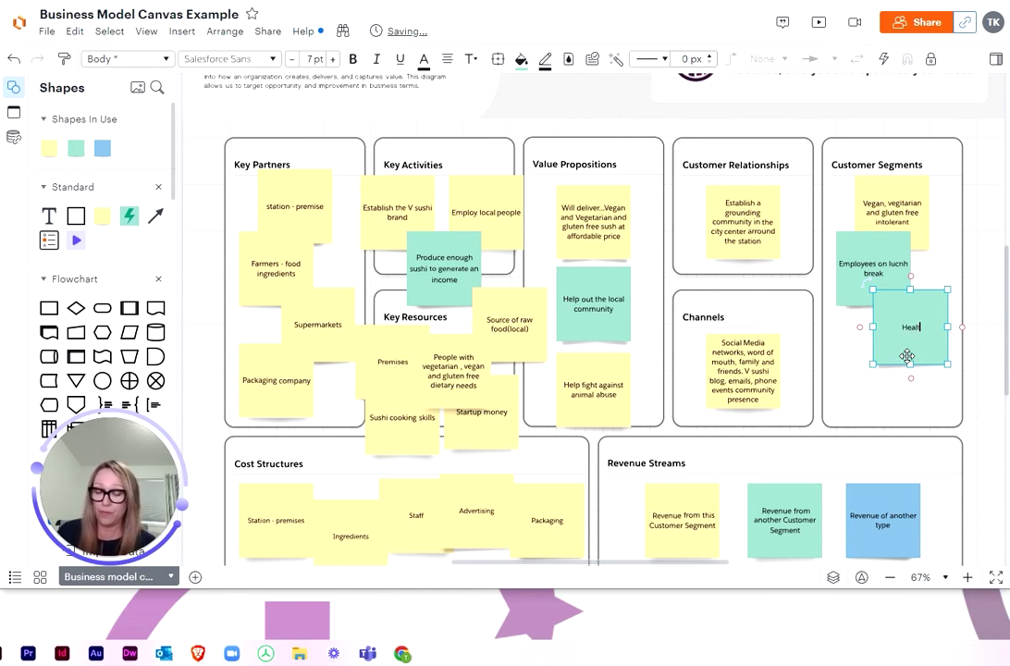
{"action": "type", "text": "th concious"}
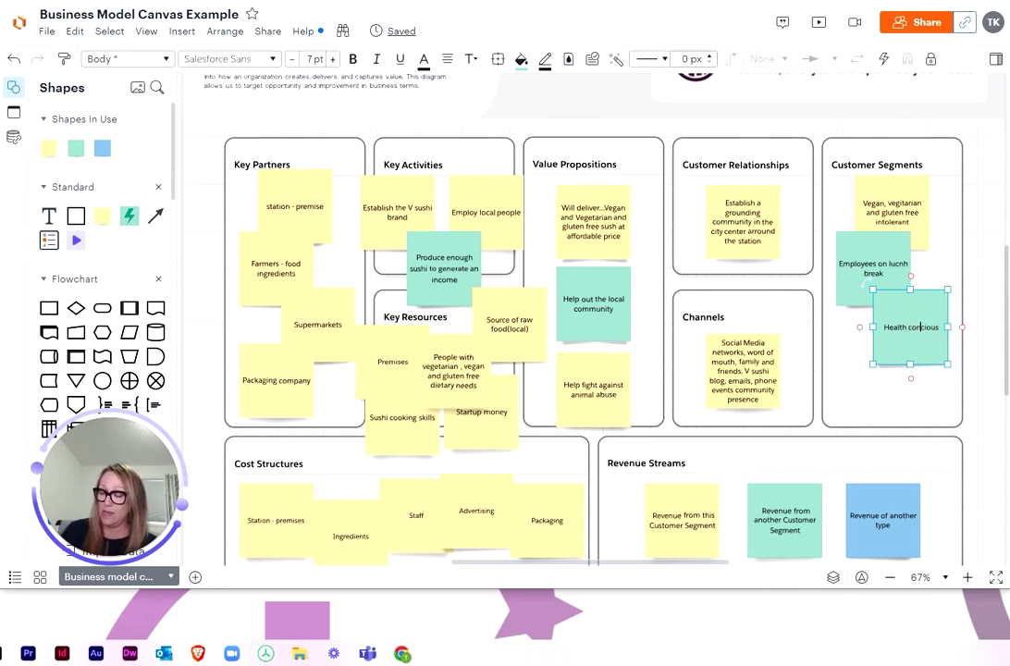
{"action": "left_click", "coordinate": [901, 397]}
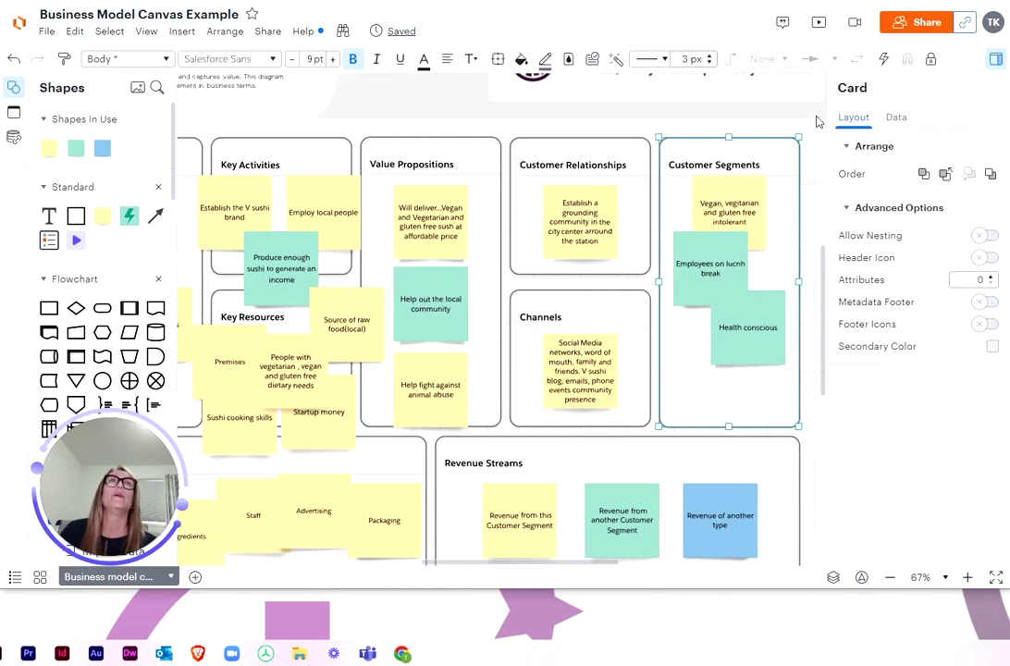
{"action": "left_click", "coordinate": [816, 121]}
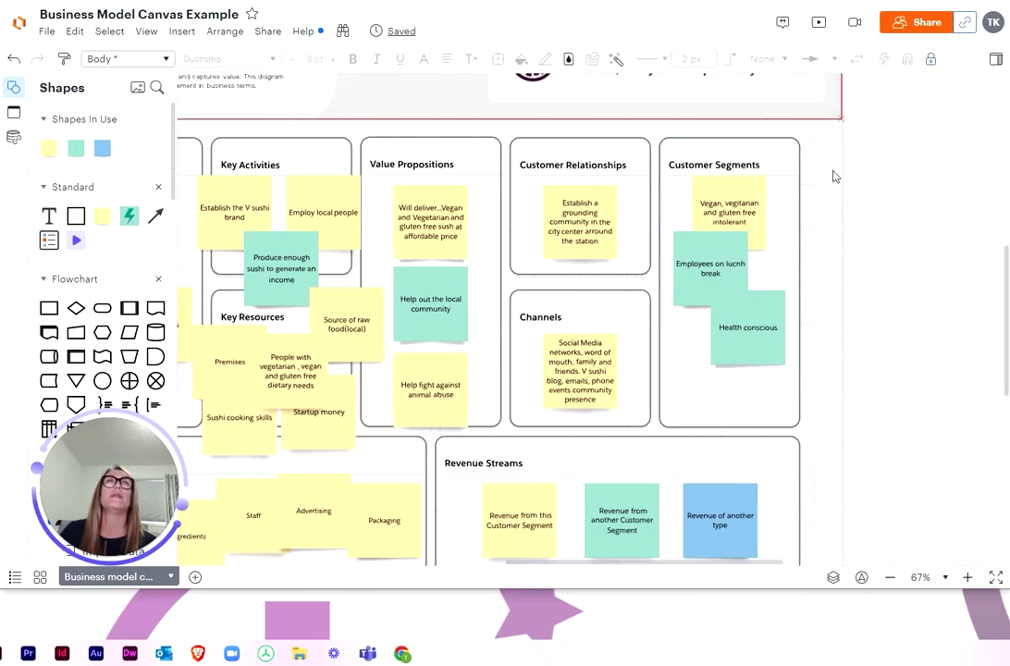
Add a green note reading "Sushi lovers" below the "Health conscious" note in Customer Segments
{"action": "left_click_drag", "start_coordinate": [831, 164], "coordinate": [985, 124]}
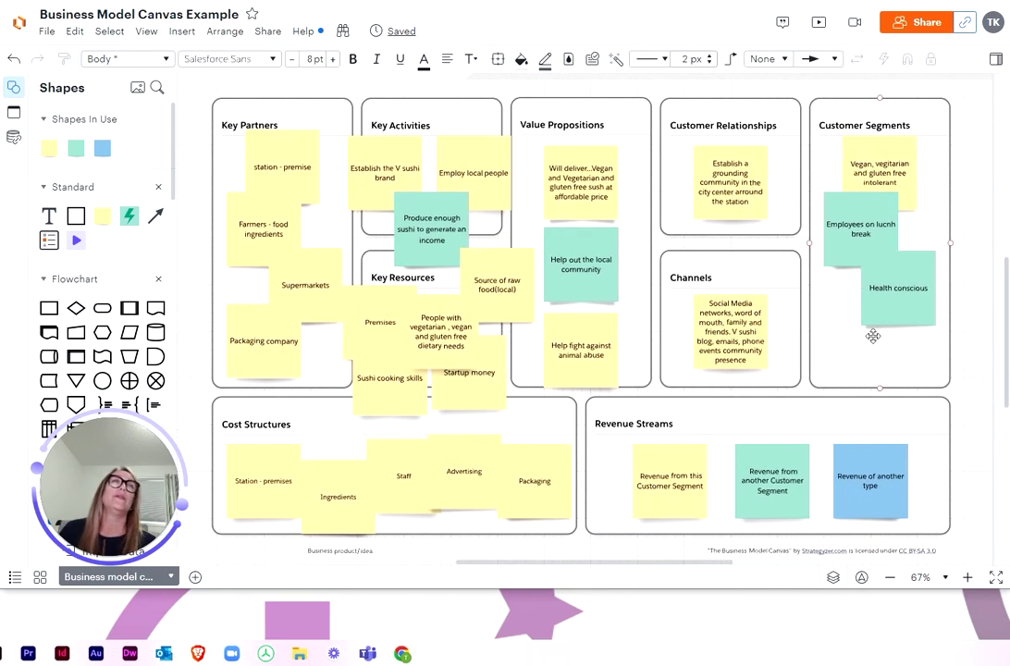
{"action": "left_click", "coordinate": [876, 317]}
{"action": "mouse_move", "coordinate": [877, 316]}
{"action": "left_mouse_down"}
{"action": "mouse_move", "coordinate": [895, 358]}
{"action": "mouse_move", "coordinate": [854, 331]}
{"action": "mouse_move", "coordinate": [861, 347]}
{"action": "left_mouse_up"}
{"action": "type", "text": "sushi lover"}
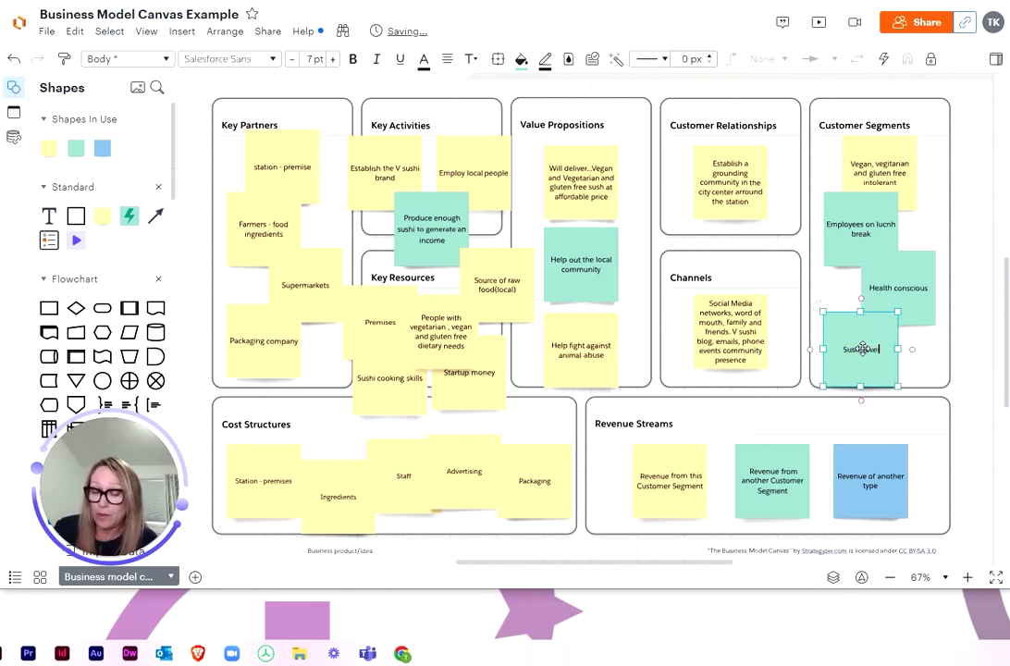
{"action": "type", "text": "s"}
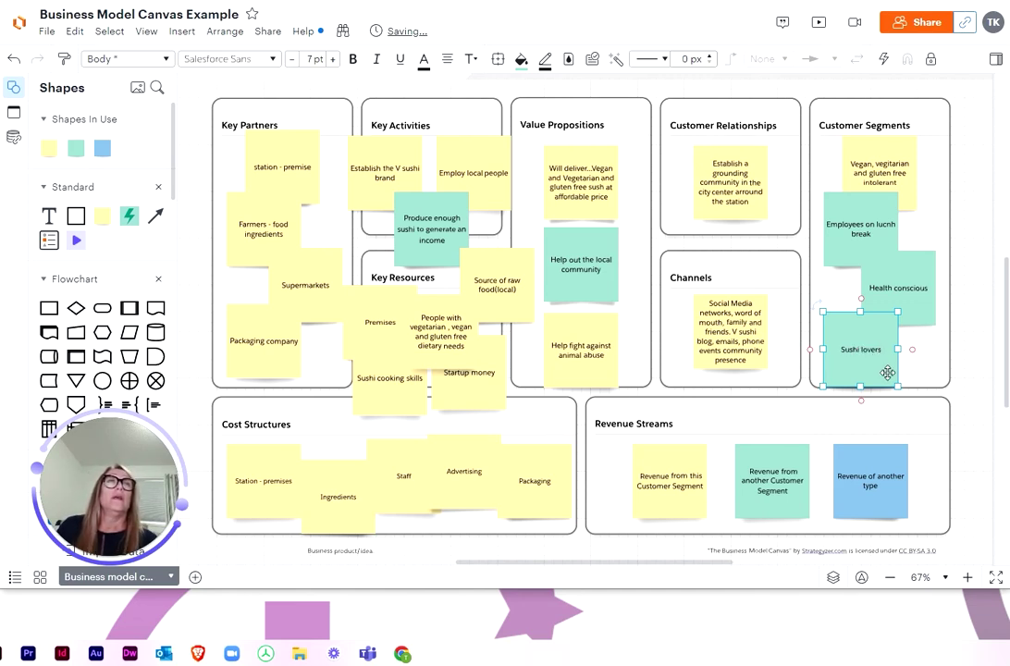
{"action": "key", "text": "Escape"}
Add a green note reading "Passers by" and place it beside "Sushi lovers", over the lower right corner of Customer Segments
{"action": "left_click_drag", "start_coordinate": [873, 430], "coordinate": [923, 394]}
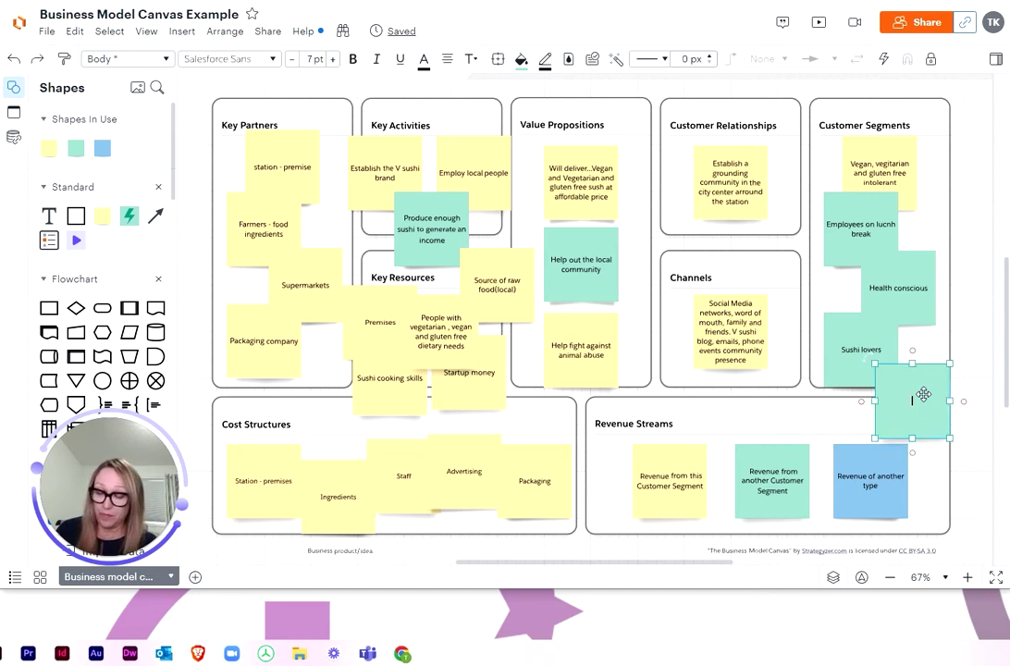
{"action": "type", "text": "Passers"}
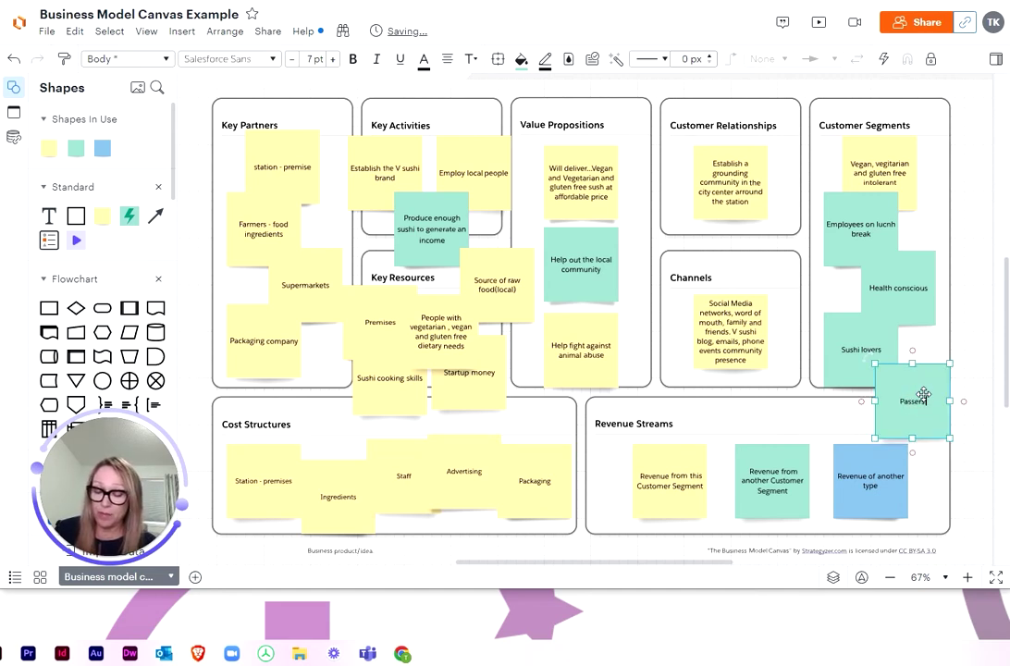
{"action": "type", "text": "-by"}
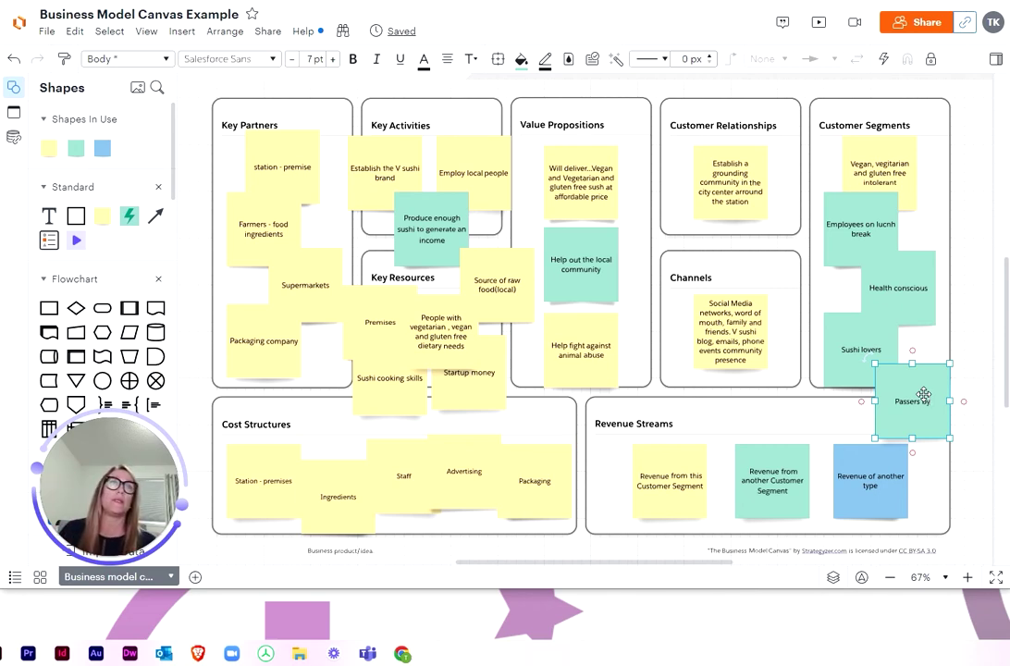
{"action": "left_click_drag", "start_coordinate": [923, 394], "coordinate": [937, 364]}
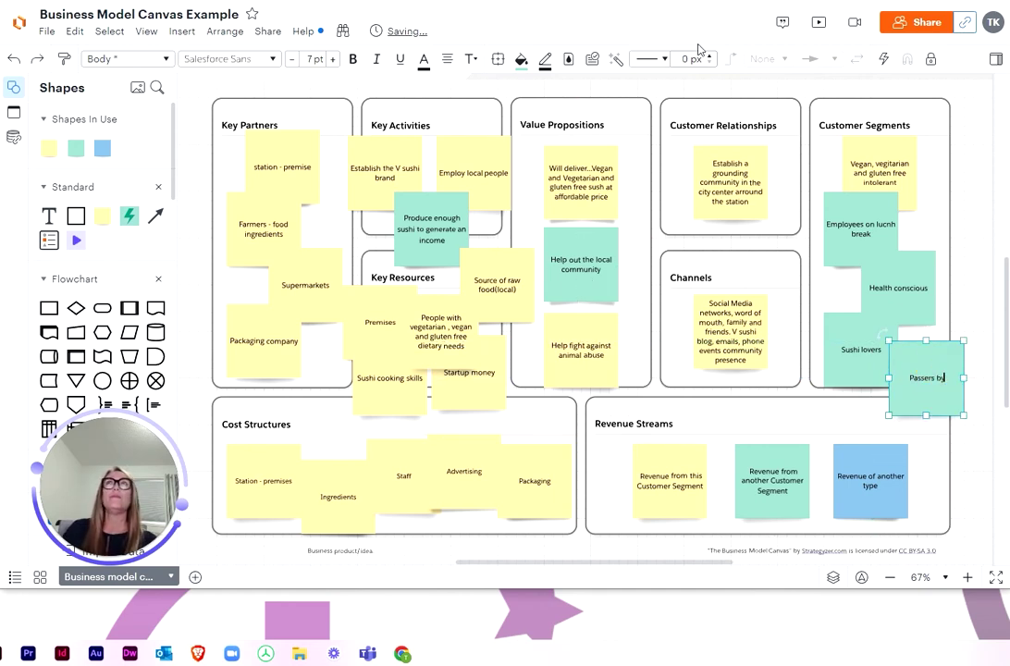
{"action": "key", "text": "Return"}
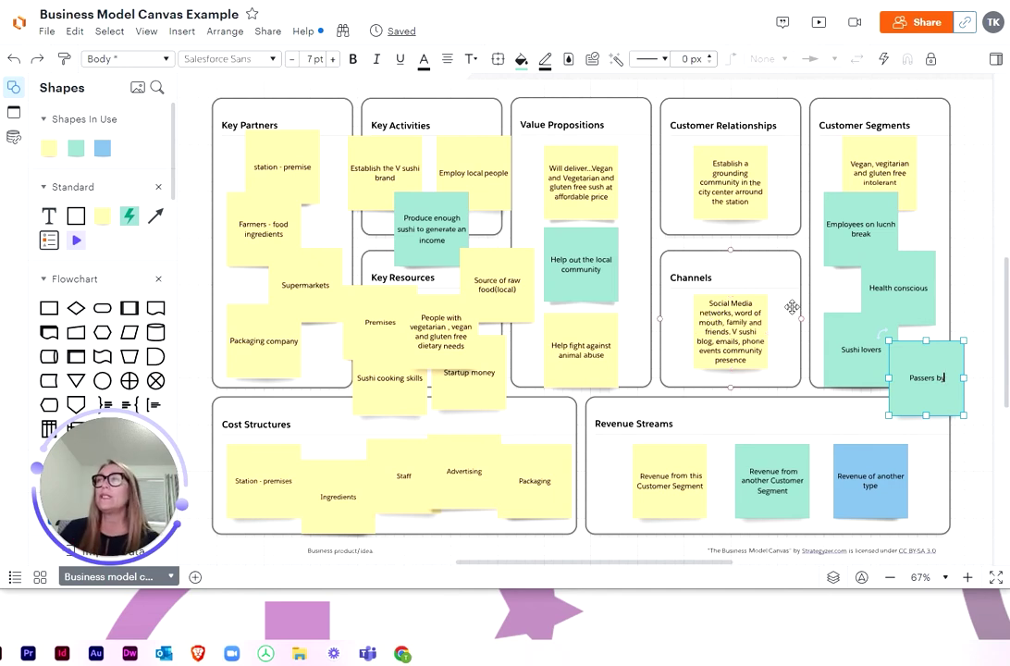
Replace the "Revenue from this Customer Segment" placeholder in Revenue Streams with "Customer will pay to meet there dietary need"
{"action": "left_click", "coordinate": [670, 481]}
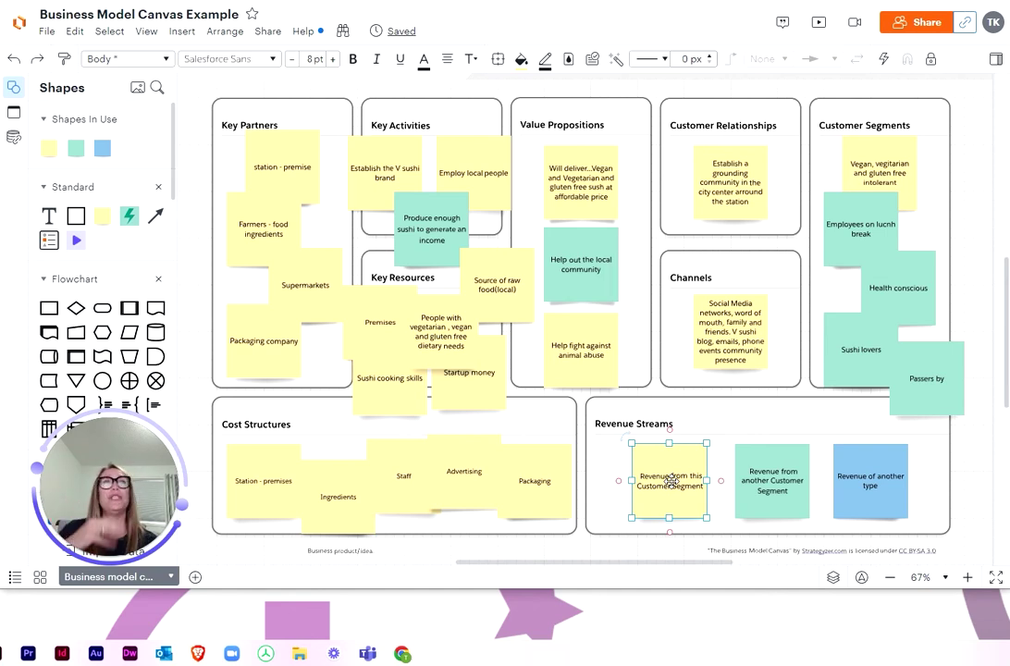
{"action": "double_click", "coordinate": [670, 481]}
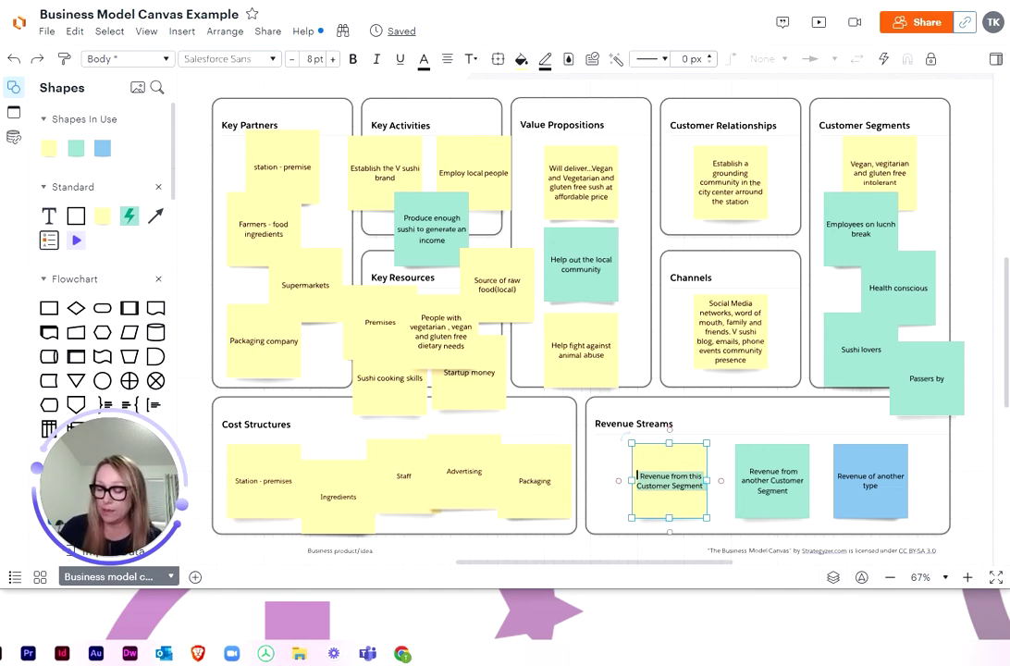
{"action": "type", "text": "Cust"}
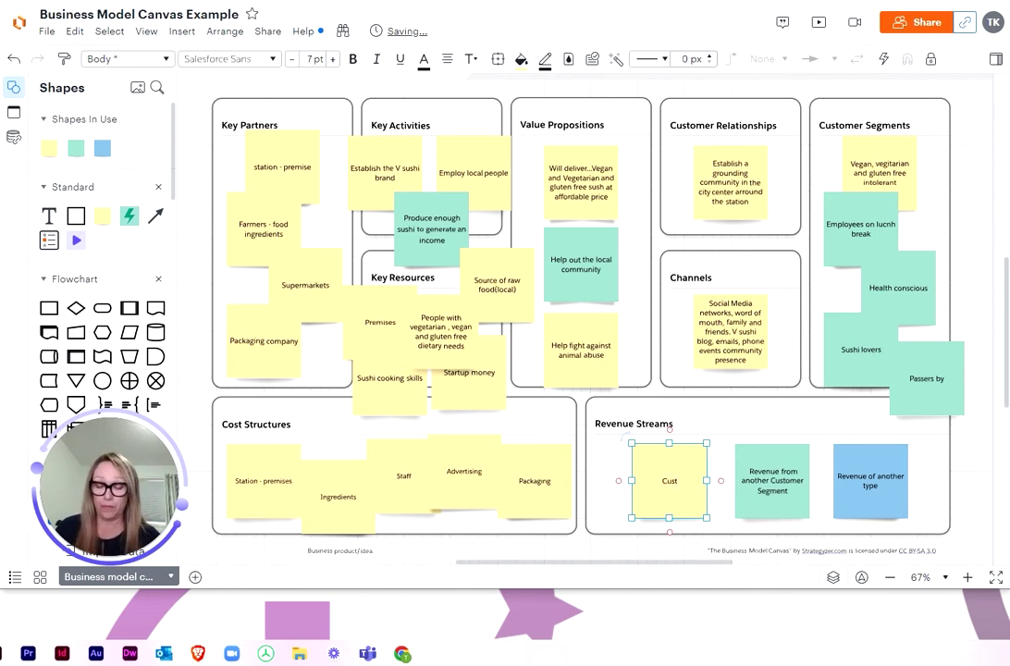
{"action": "type", "text": "omer will"}
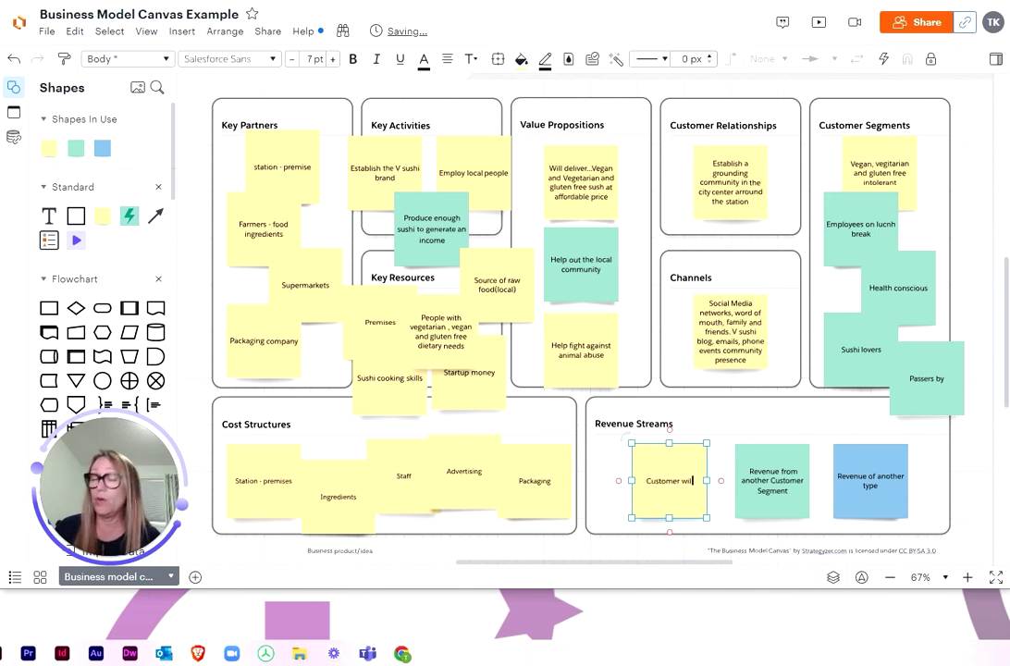
{"action": "type", "text": " pa"}
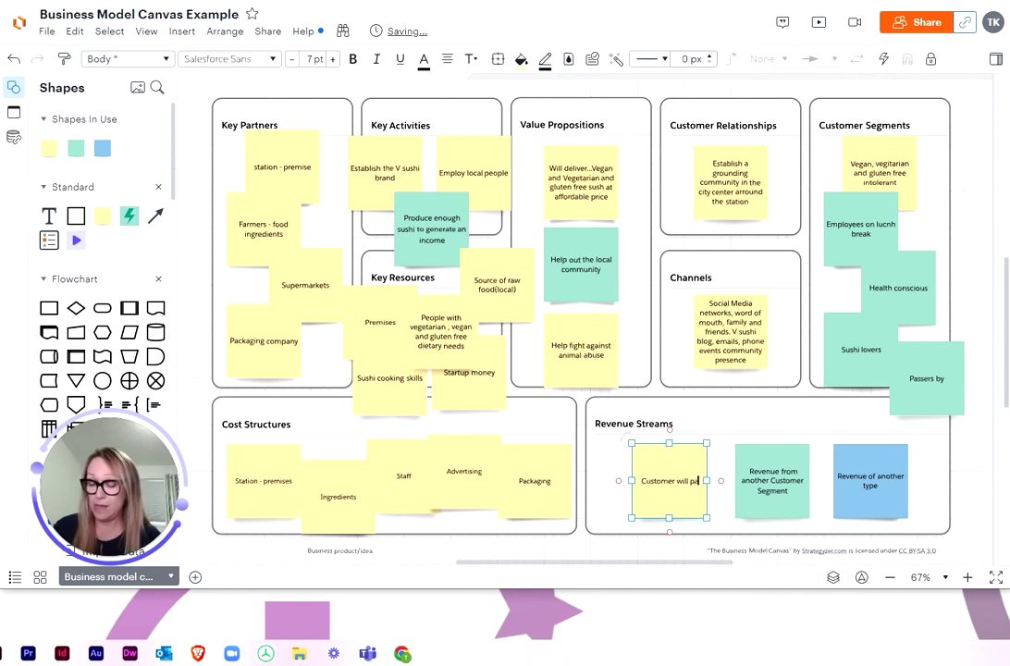
{"action": "type", "text": "y t"}
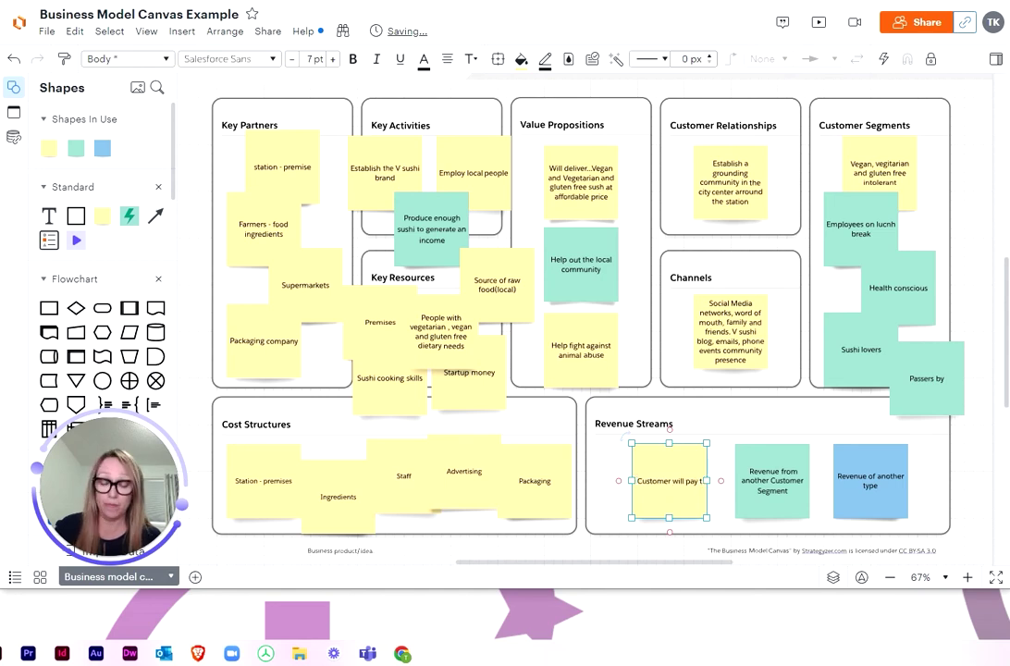
{"action": "type", "text": "ho"}
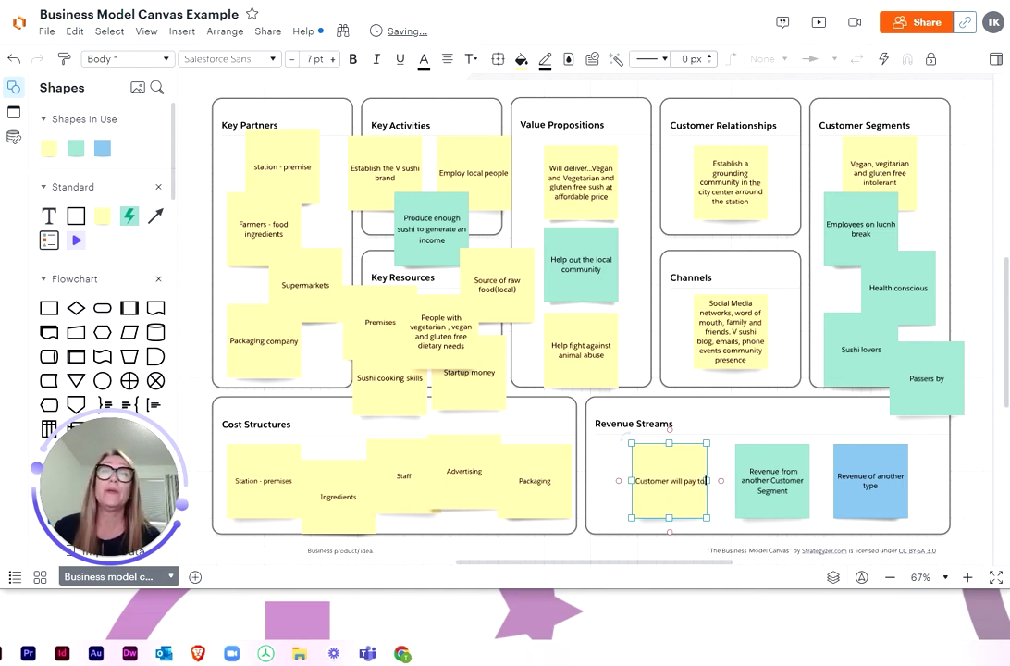
{"action": "type", "text": " meet there"}
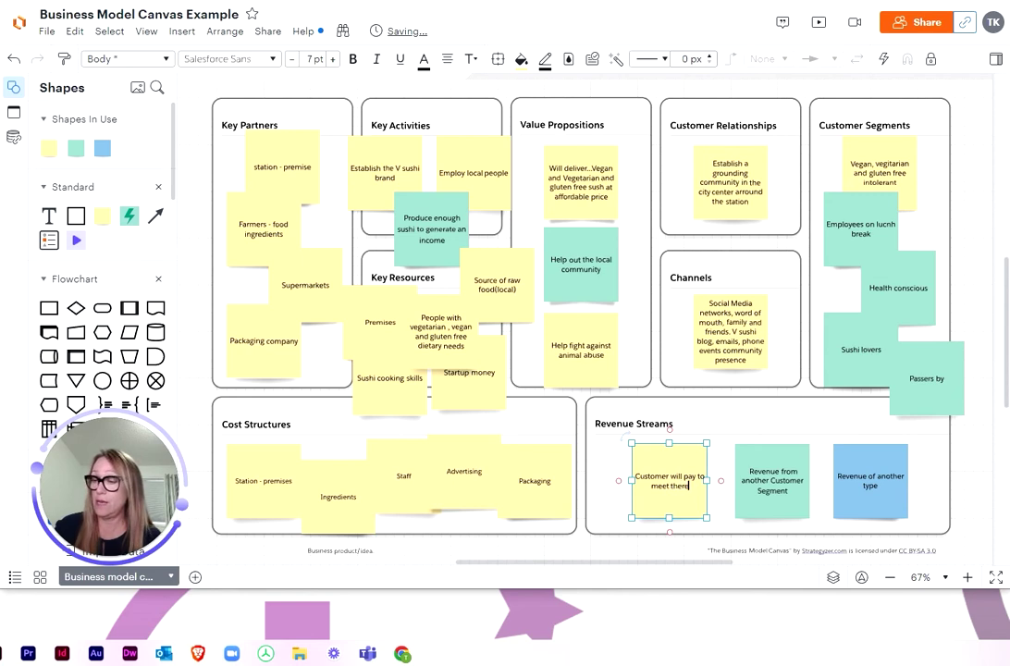
{"action": "type", "text": " die"}
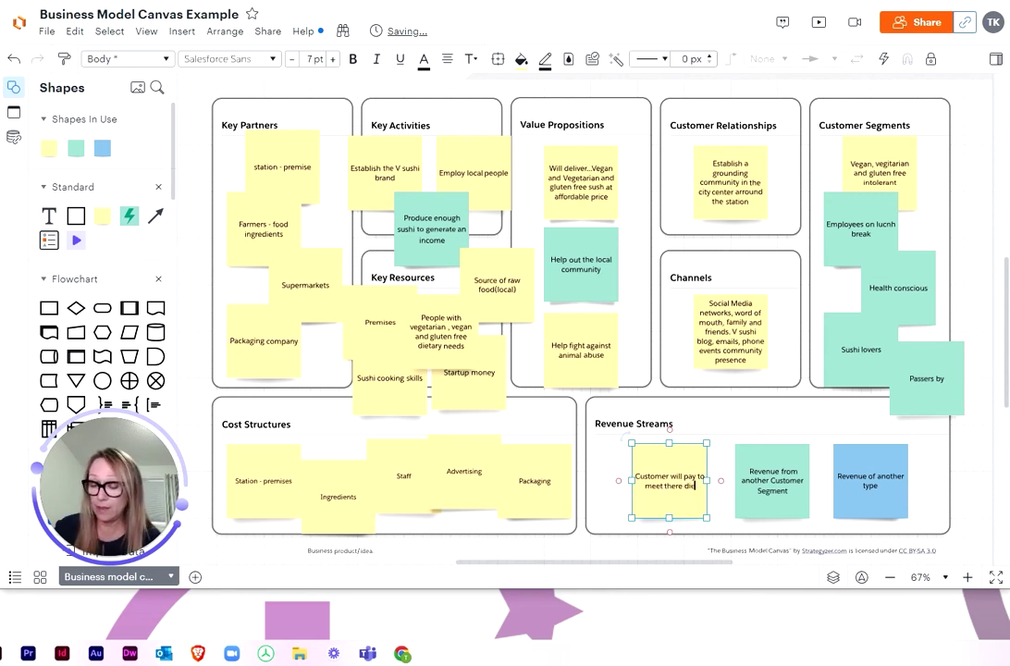
{"action": "type", "text": "tary need"}
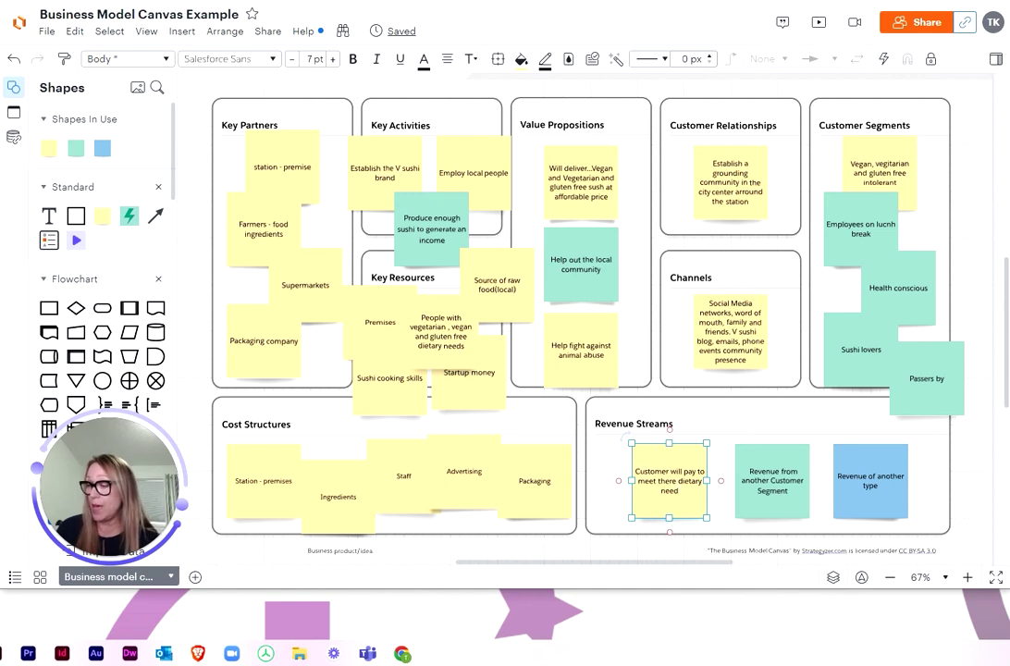
Replace the "Revenue from another Customer Segment" placeholder on the green note with "Quick/pre-prepared"
{"action": "left_click", "coordinate": [765, 481]}
{"action": "double_click", "coordinate": [765, 482]}
{"action": "left_click", "coordinate": [765, 482]}
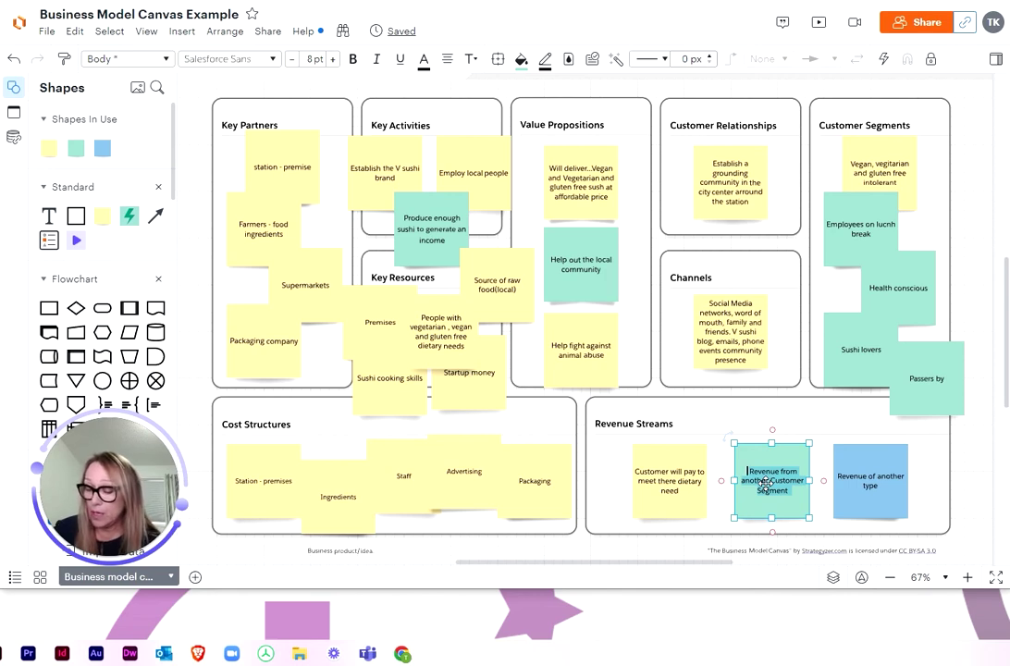
{"action": "key", "text": "BackSpace"}
{"action": "type", "text": "Cash/p"}
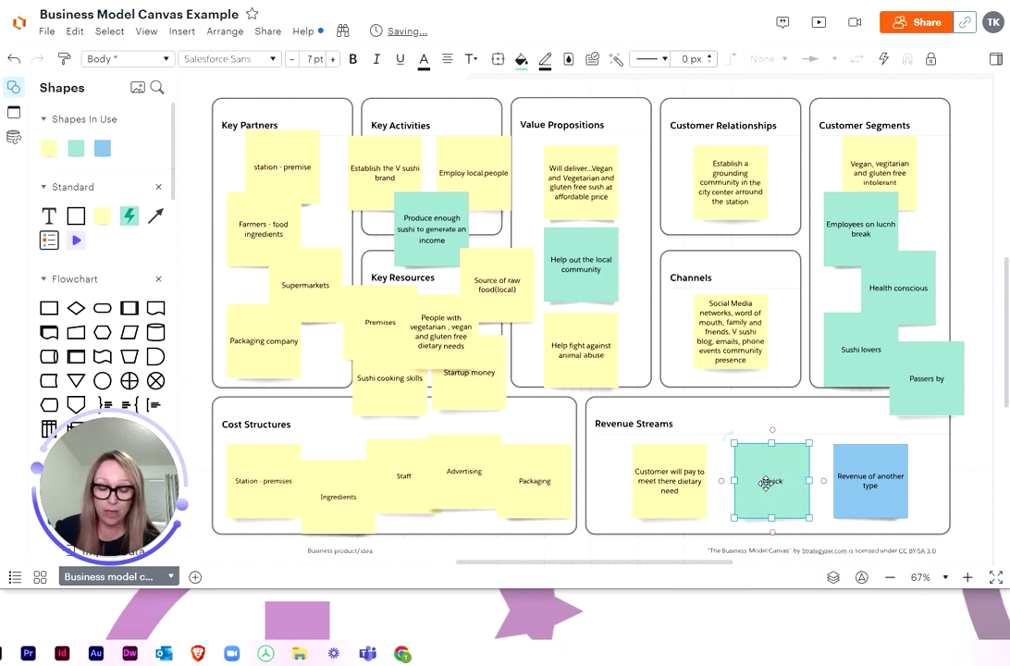
{"action": "type", "text": "r"}
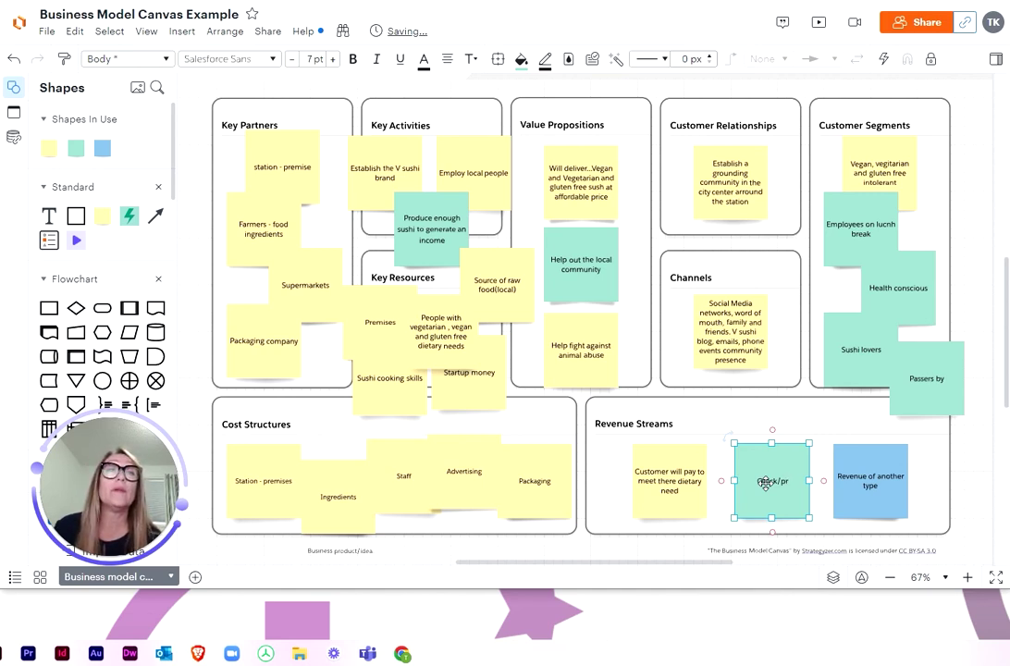
{"action": "type", "text": "e"}
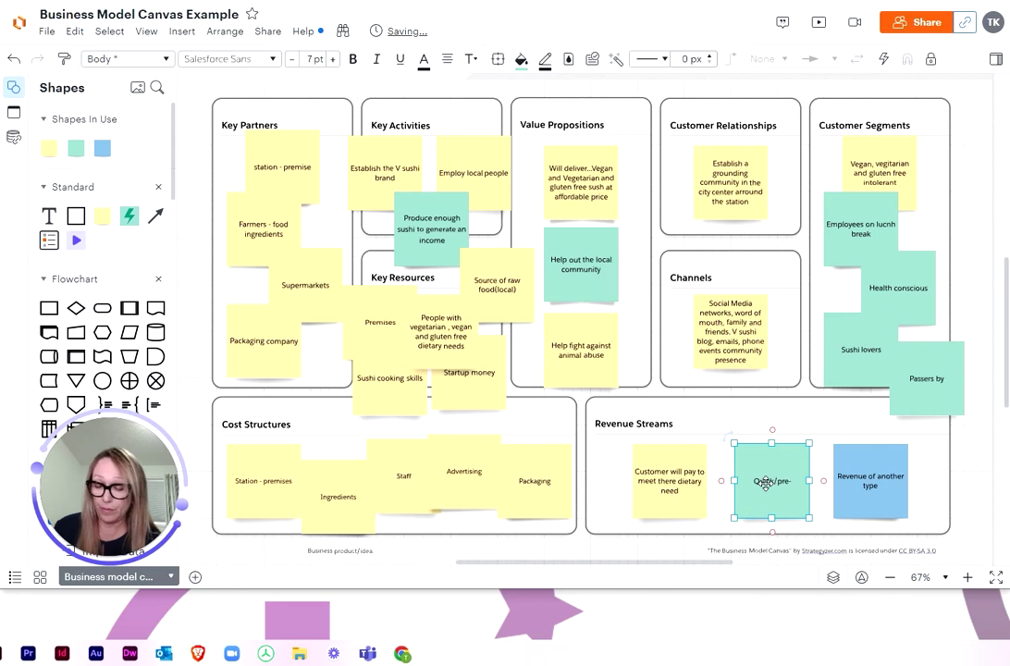
{"action": "type", "text": "-pr"}
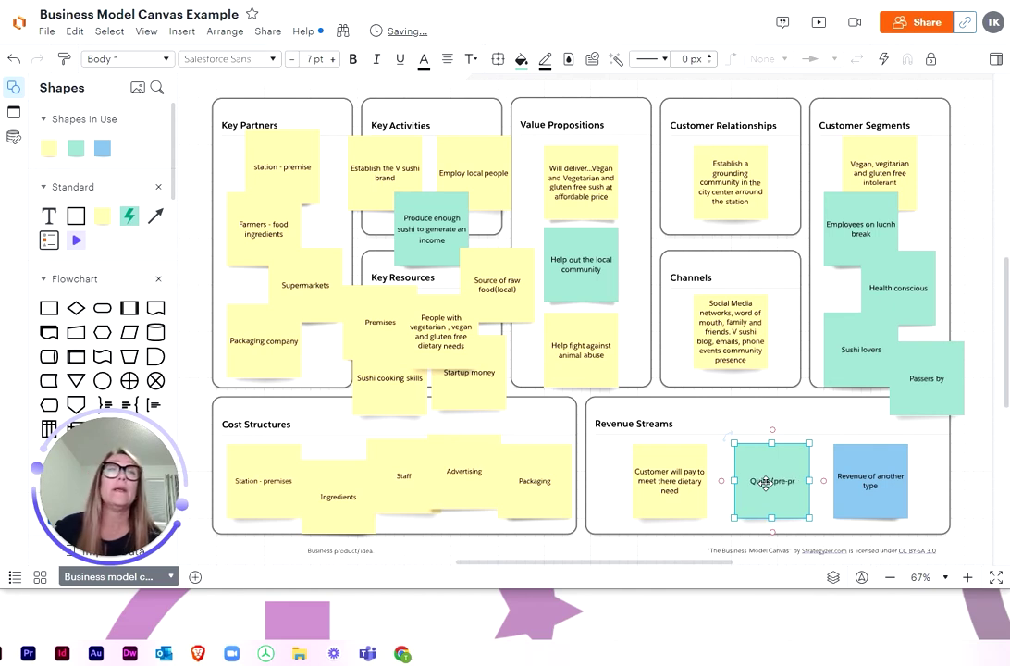
{"action": "type", "text": "epar"}
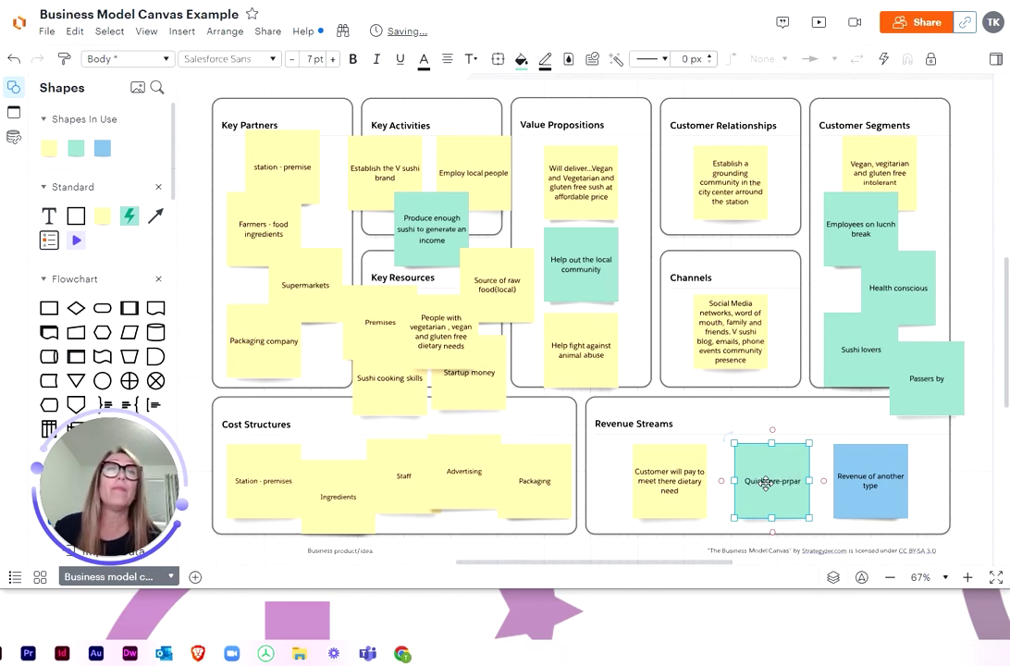
{"action": "key", "text": "BackSpace"}
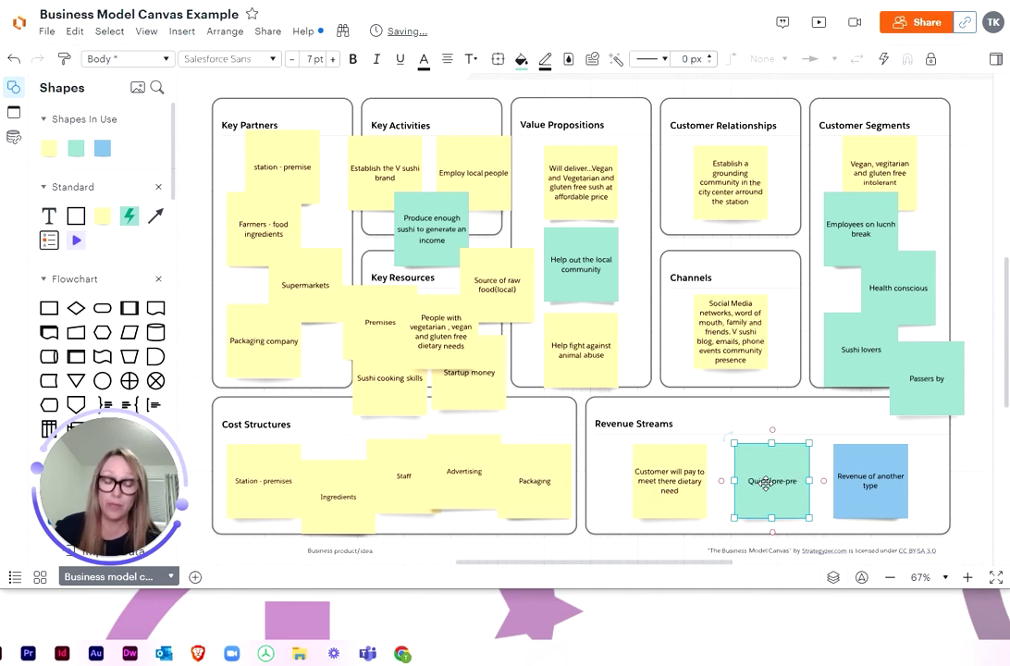
{"action": "type", "text": "pared"}
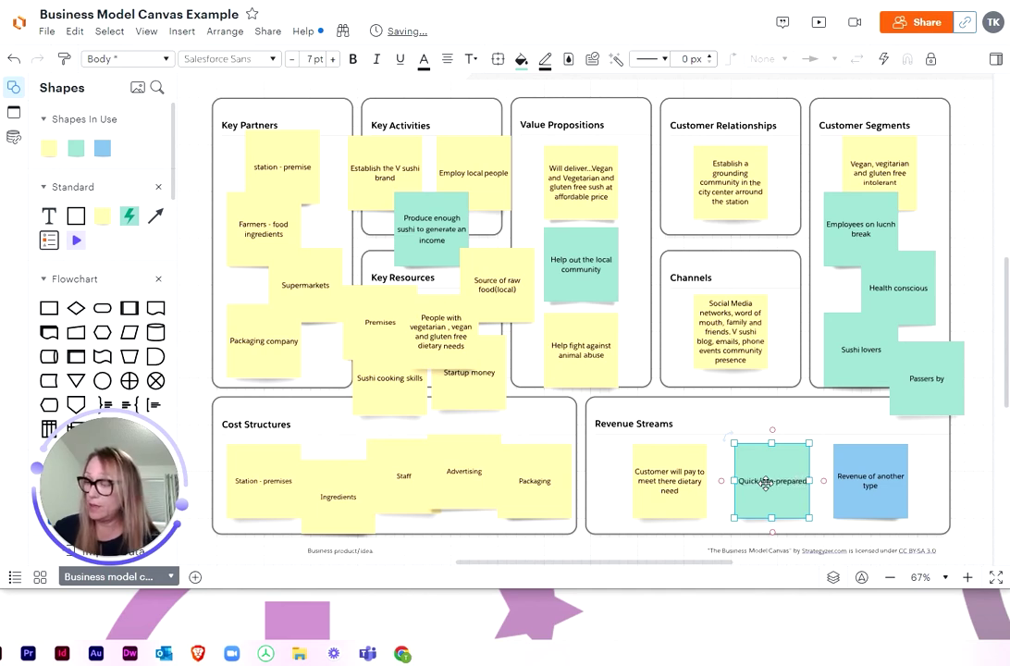
Continue the green Revenue Streams note with "raw/healthy and sustainable sushi. Offer a greener option"
{"action": "type", "text": " mea"}
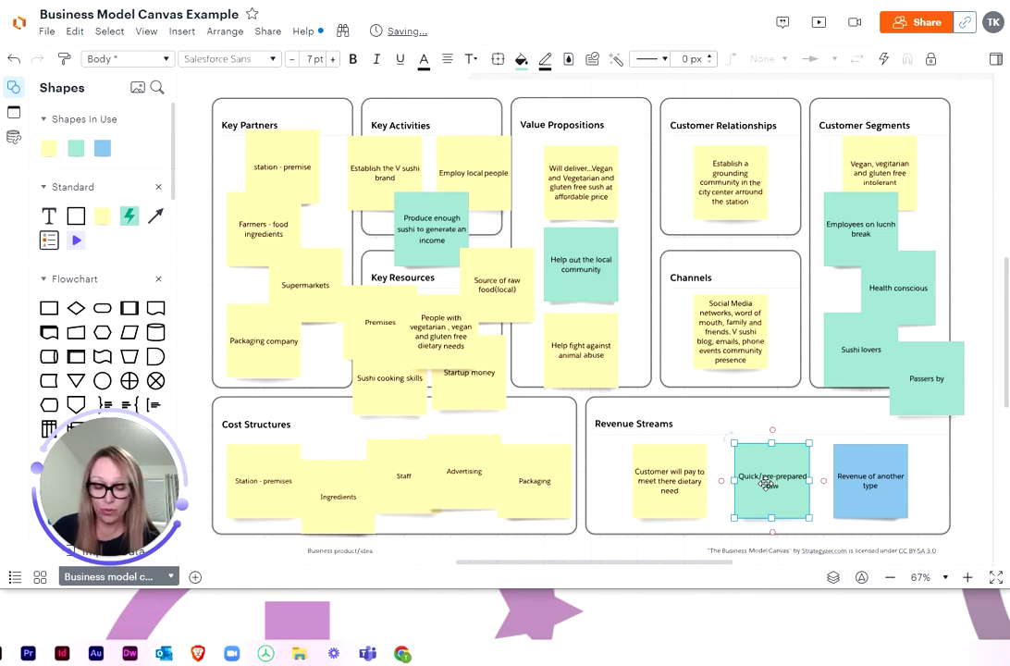
{"action": "type", "text": "w/"}
{"action": "type", "text": "health"}
{"action": "type", "text": "y and"}
{"action": "type", "text": " f"}
{"action": "type", "text": "ustain"}
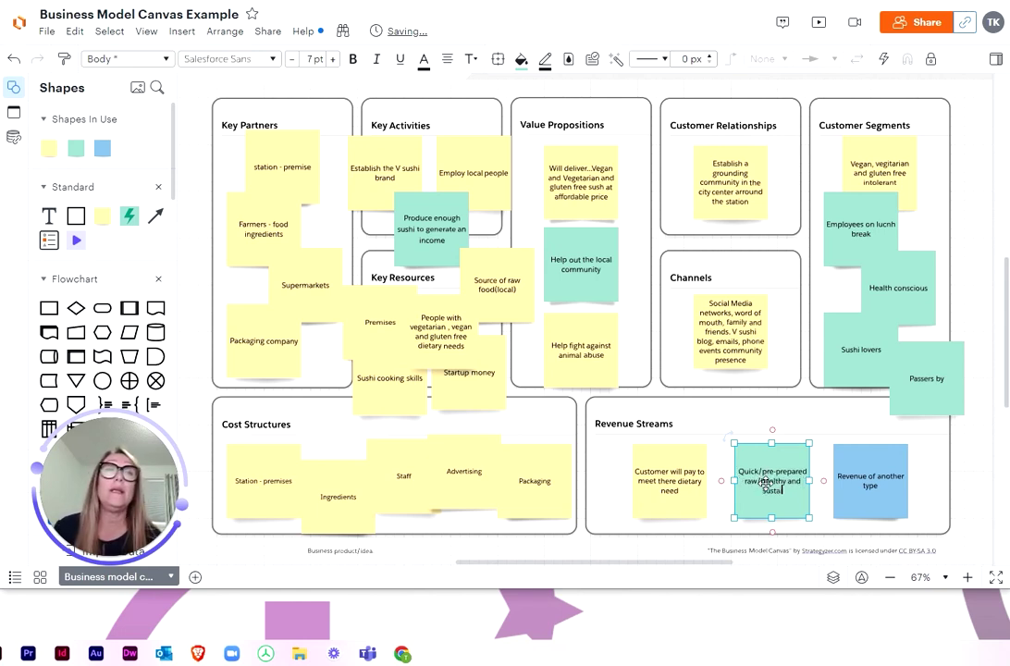
{"action": "type", "text": "able"}
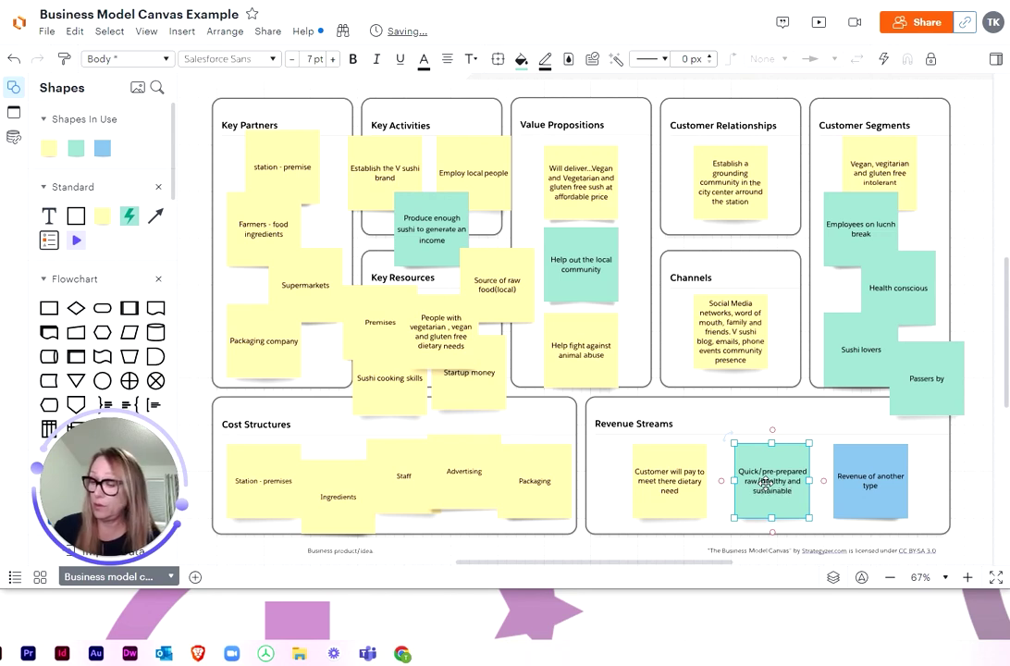
{"action": "type", "text": " su"}
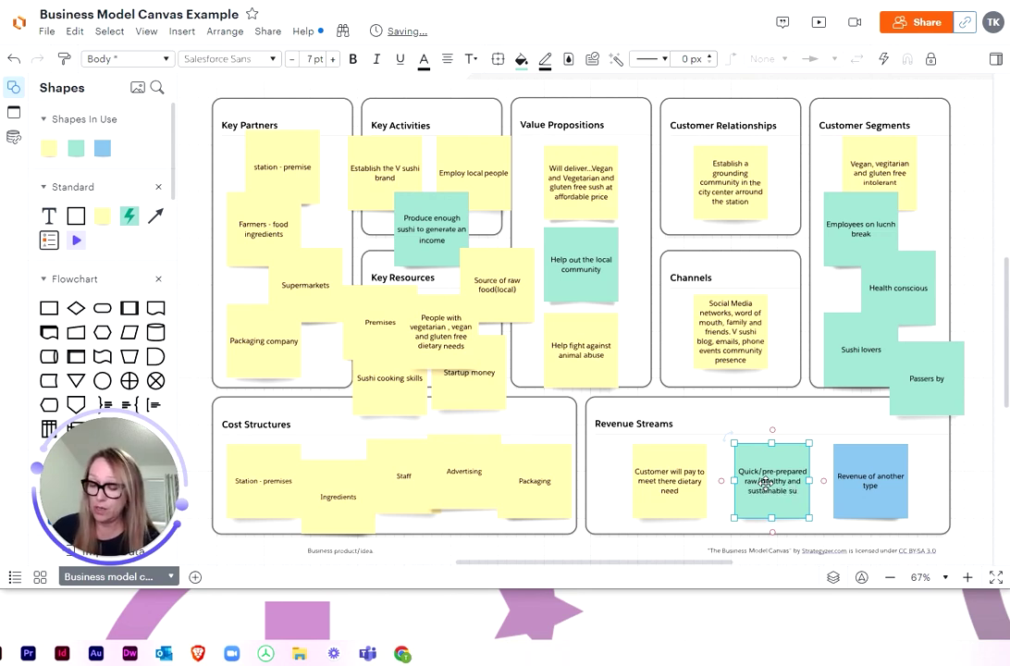
{"action": "type", "text": "shi"}
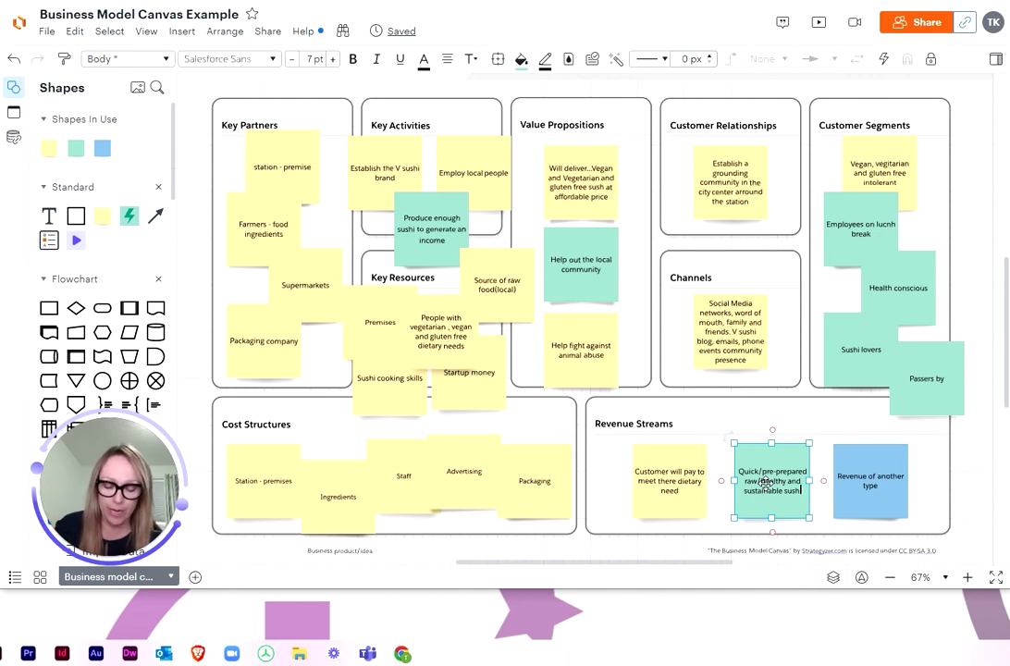
{"action": "type", "text": ". Offe"}
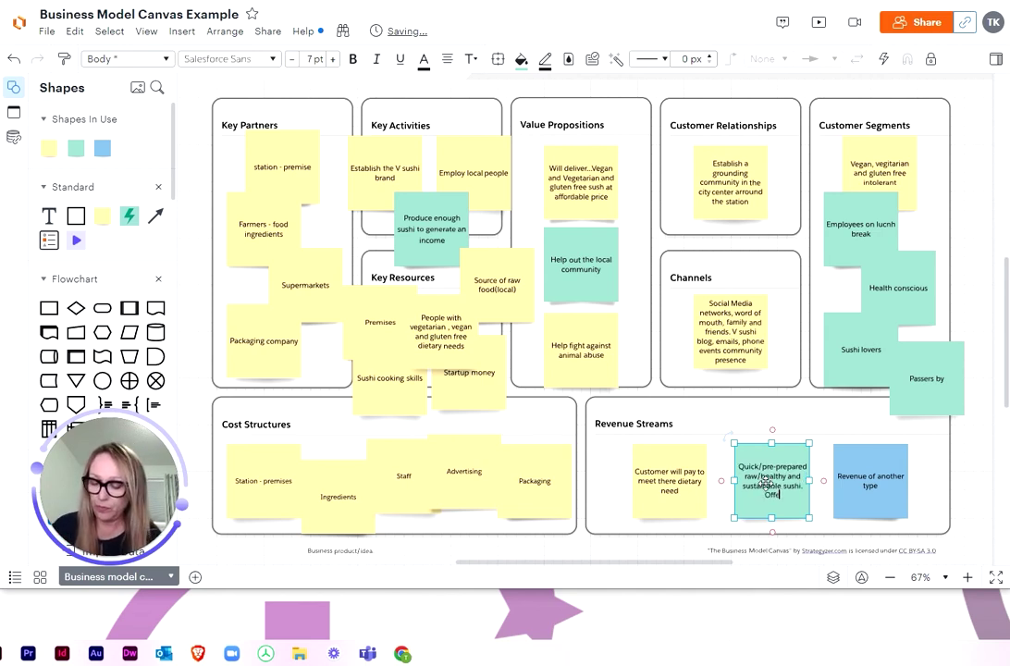
{"action": "type", "text": "r a greene"}
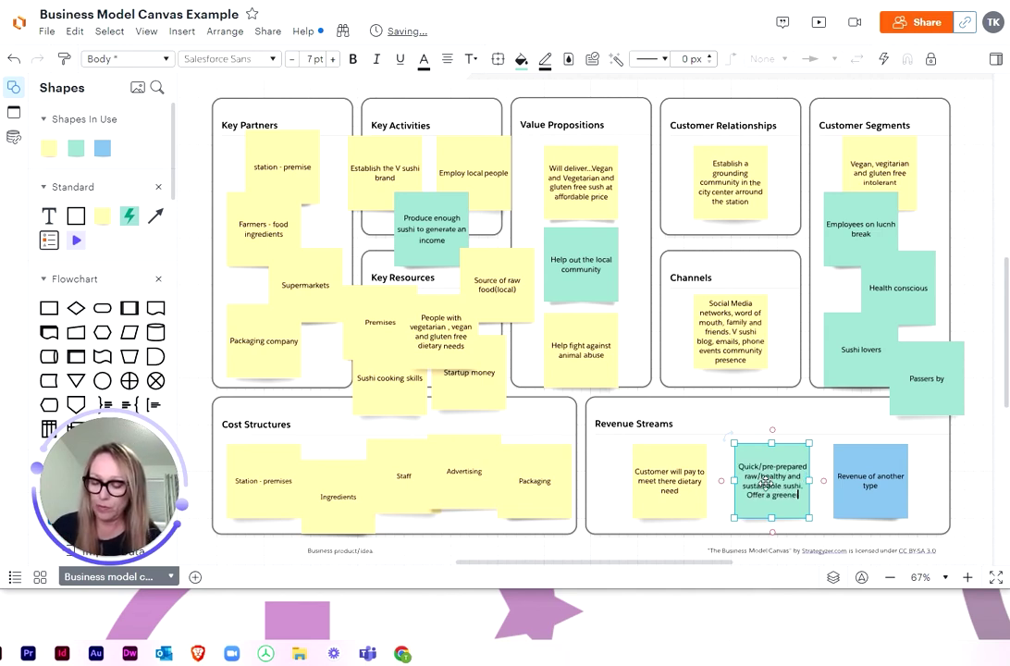
{"action": "type", "text": "r option"}
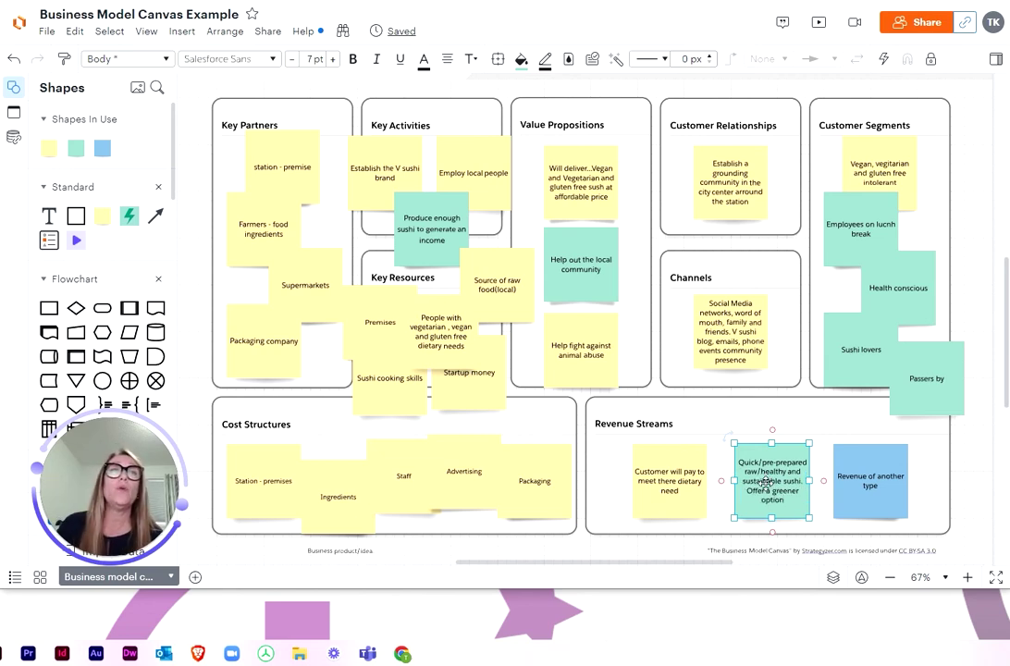
Replace the "Revenue of another type" placeholder on the blue Revenue Streams note with "More variety and choice for vegans, vegetarians and"
{"action": "left_click", "coordinate": [870, 479]}
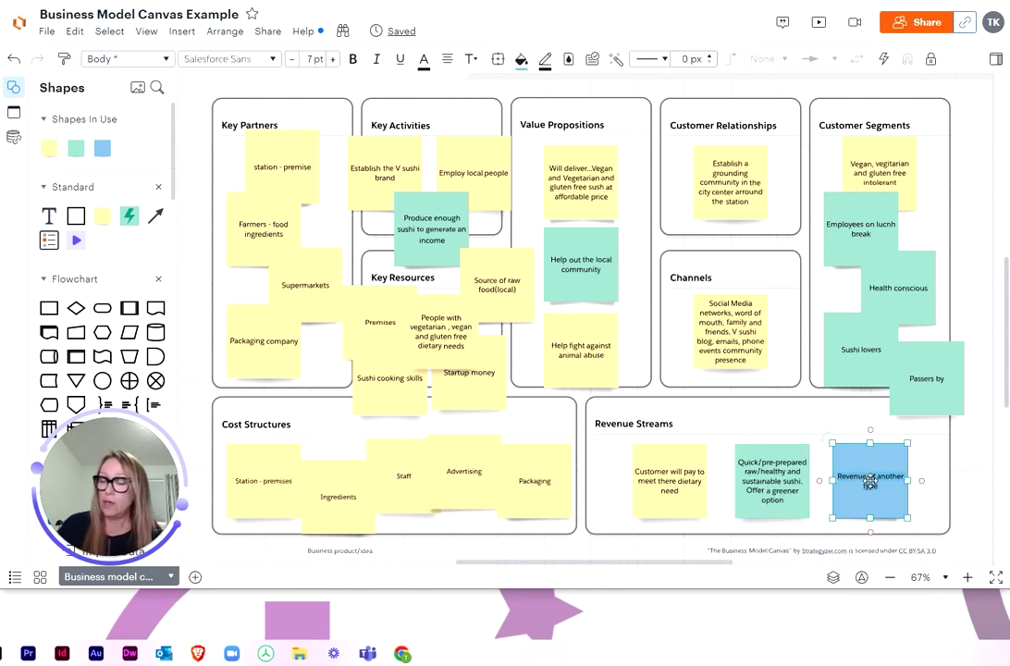
{"action": "type", "text": "Merch"}
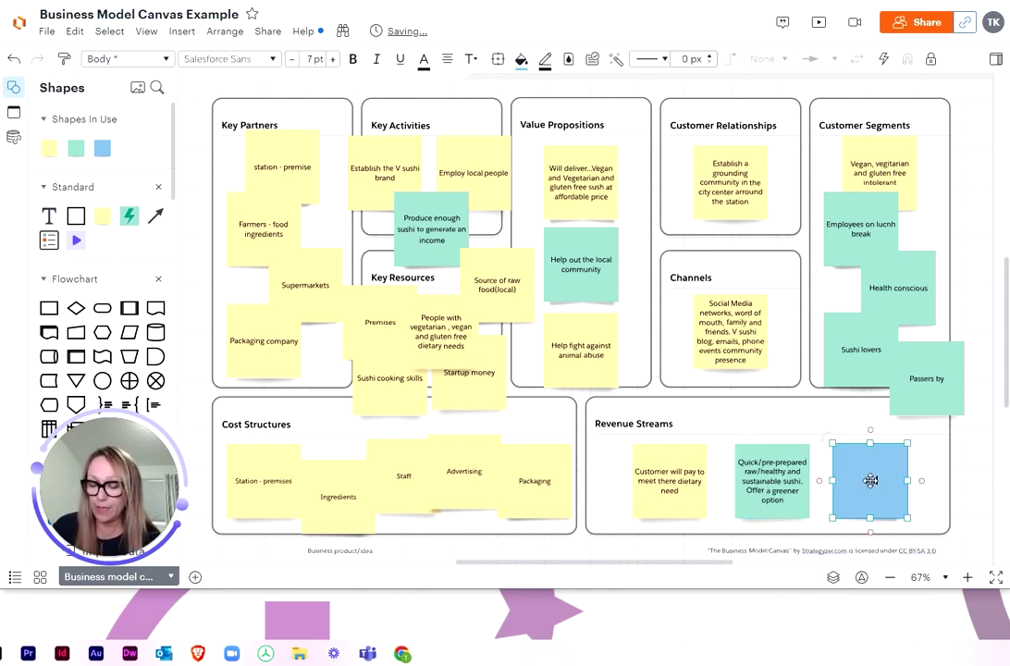
{"action": "type", "text": "an"}
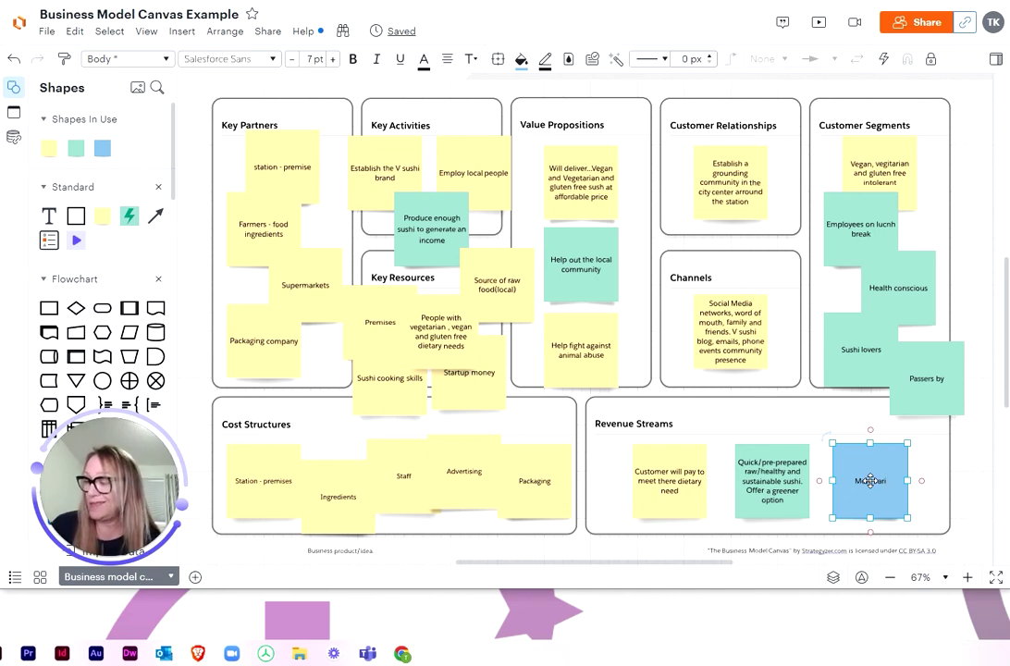
{"action": "type", "text": "ry and c"}
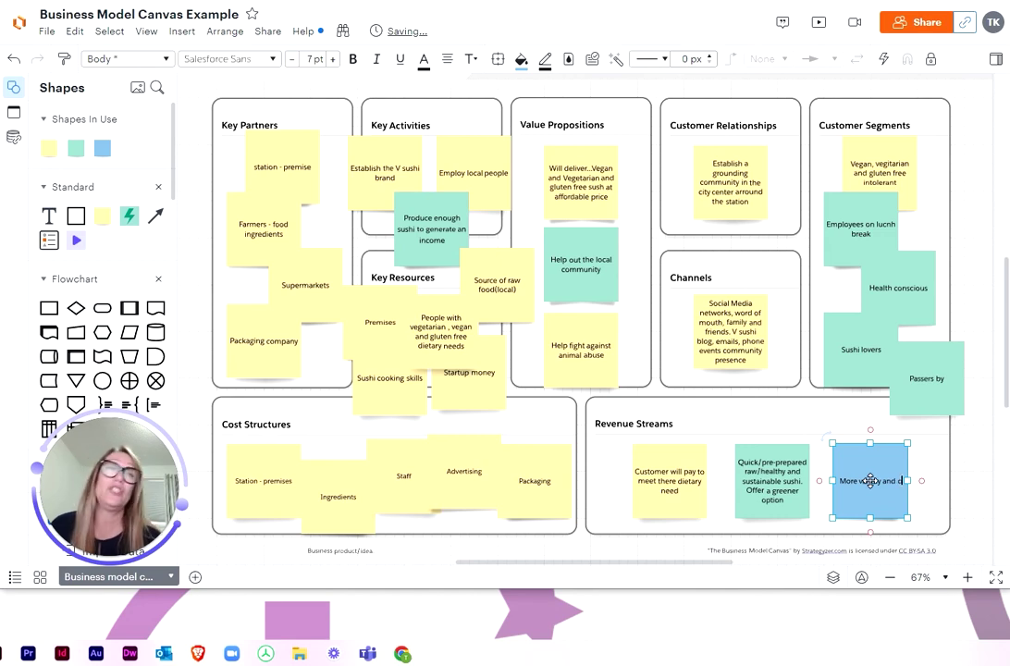
{"action": "key", "text": "BackSpace"}
{"action": "type", "text": "choice for v"}
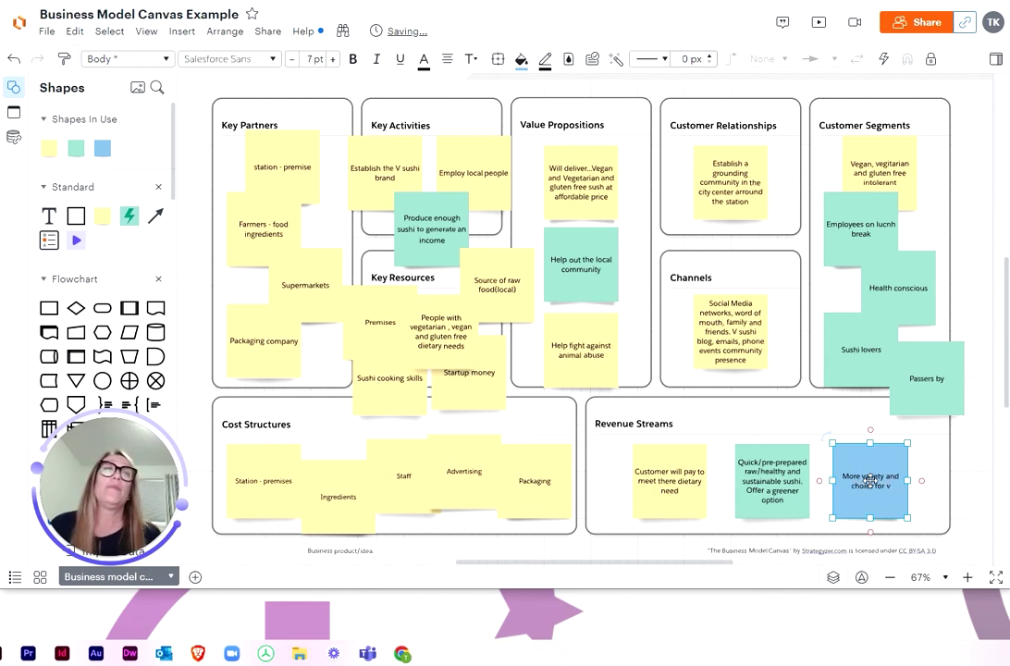
{"action": "type", "text": "egans, vegetarian"}
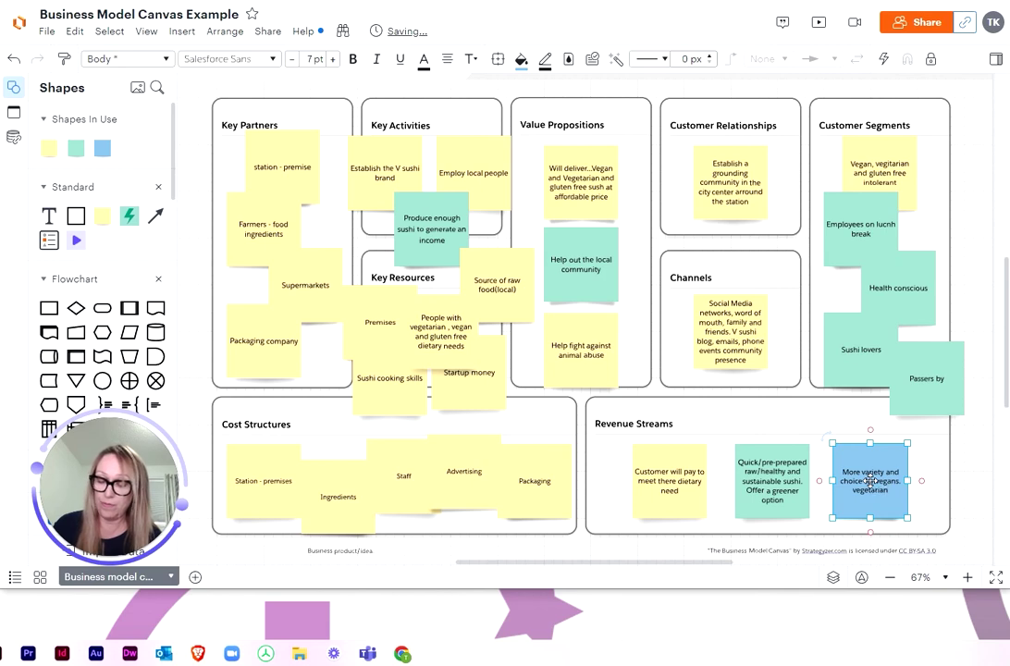
{"action": "type", "text": ", and c"}
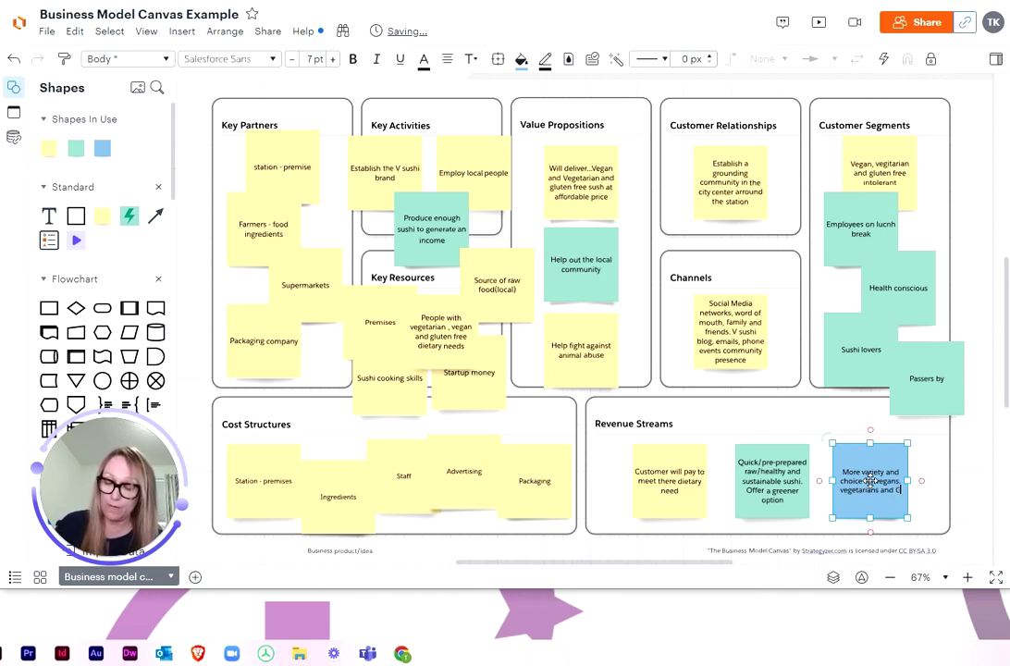
{"action": "type", "text": "F"}
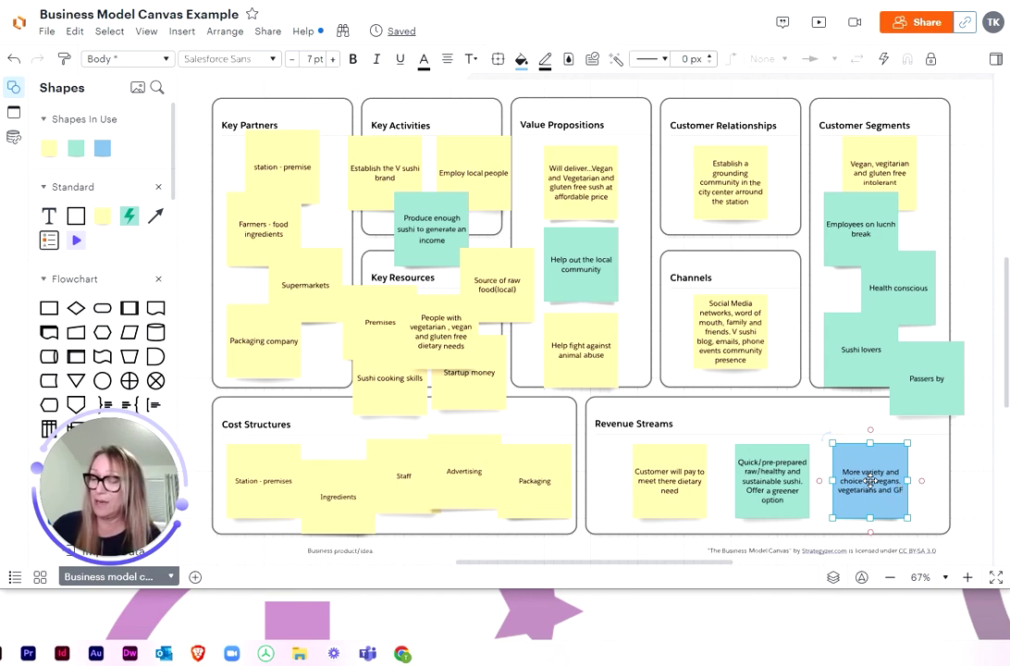
{"action": "key", "text": "BackSpace"}
{"action": "key", "text": "BackSpace"}
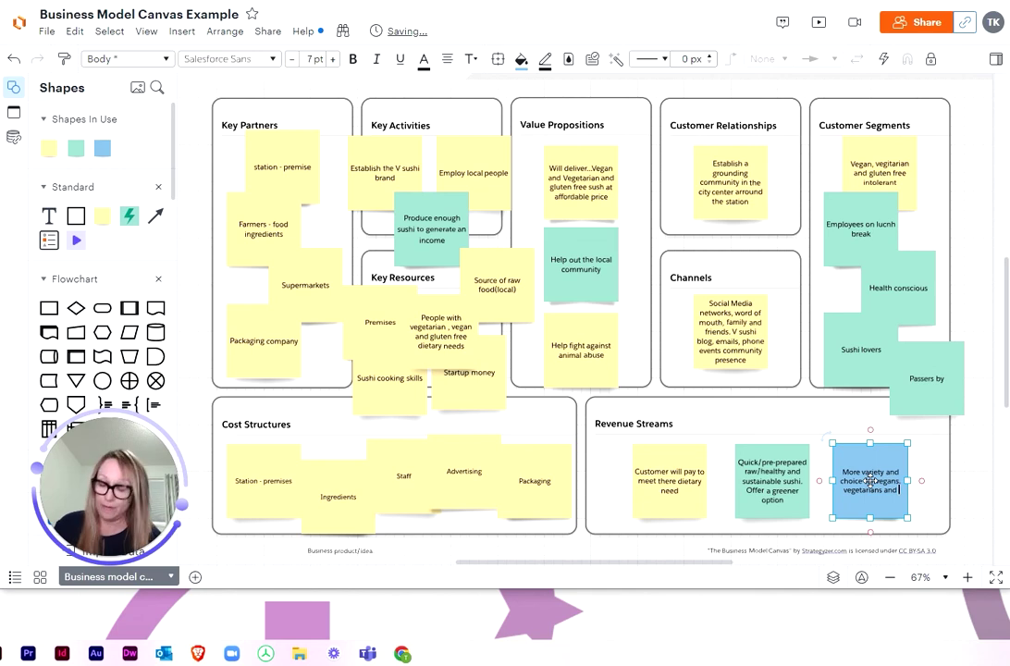
Continue the blue Revenue Streams note with "gluten-intolerant and the general public"
{"action": "type", "text": "g"}
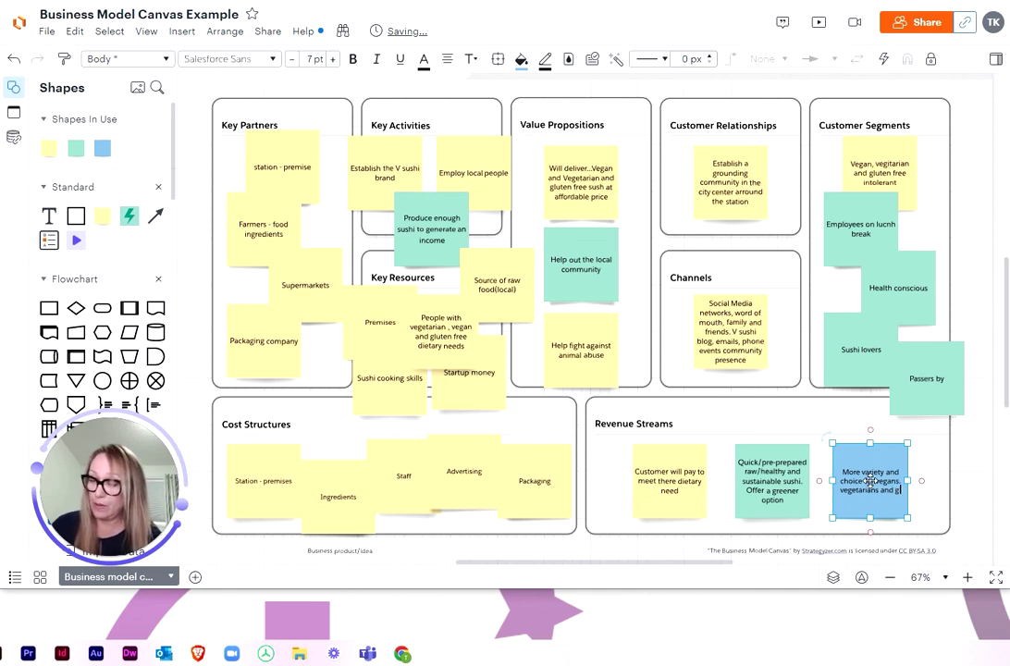
{"action": "type", "text": "luten-intolerant"}
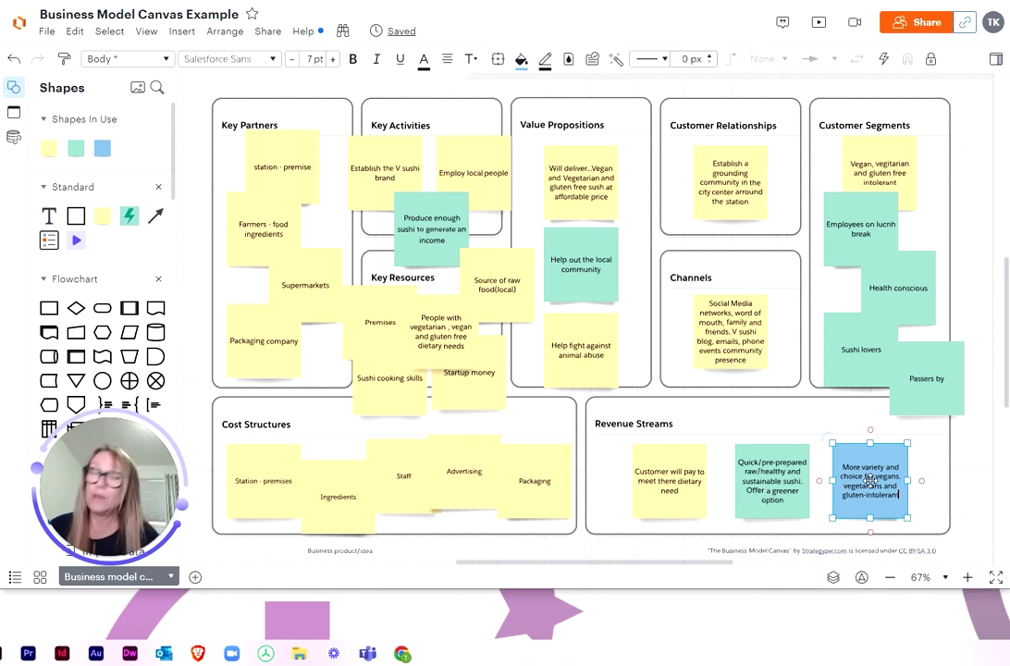
{"action": "type", "text": " and the general"}
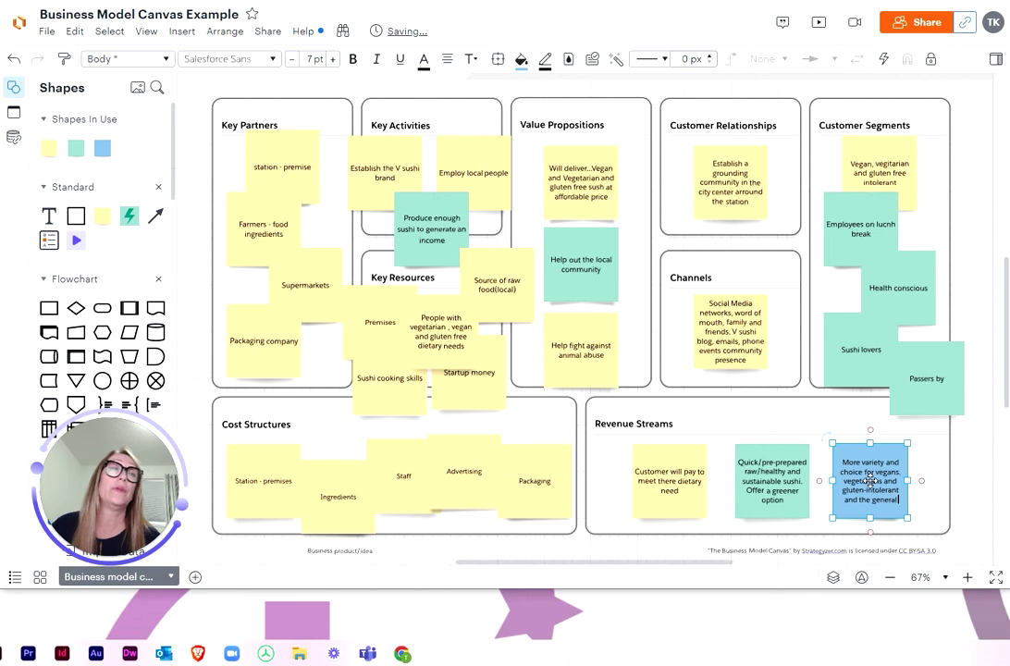
{"action": "type", "text": " pub"}
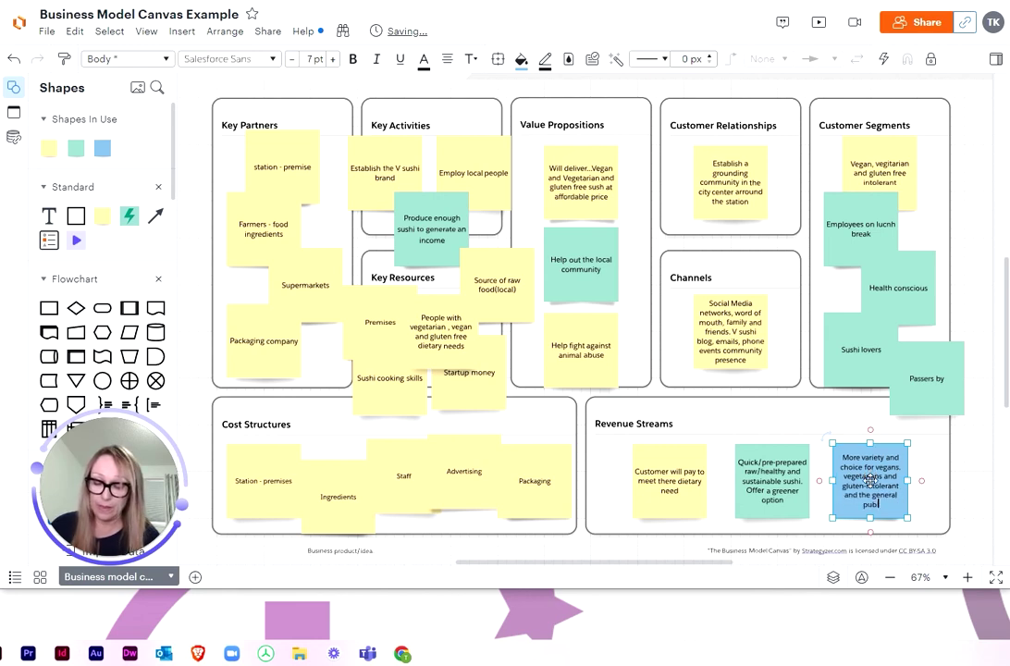
{"action": "type", "text": "lic"}
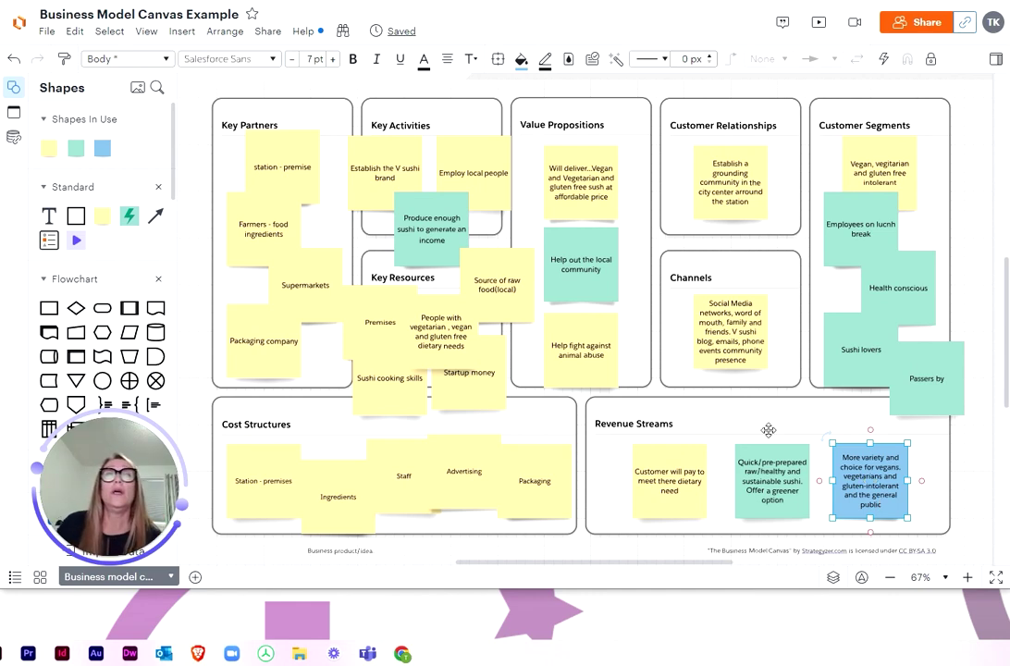
Shift the yellow, green and blue Revenue Streams notes leftwards to make room for a fourth note in the box
{"action": "left_click_drag", "start_coordinate": [668, 472], "coordinate": [634, 470]}
{"action": "left_click_drag", "start_coordinate": [757, 453], "coordinate": [715, 453]}
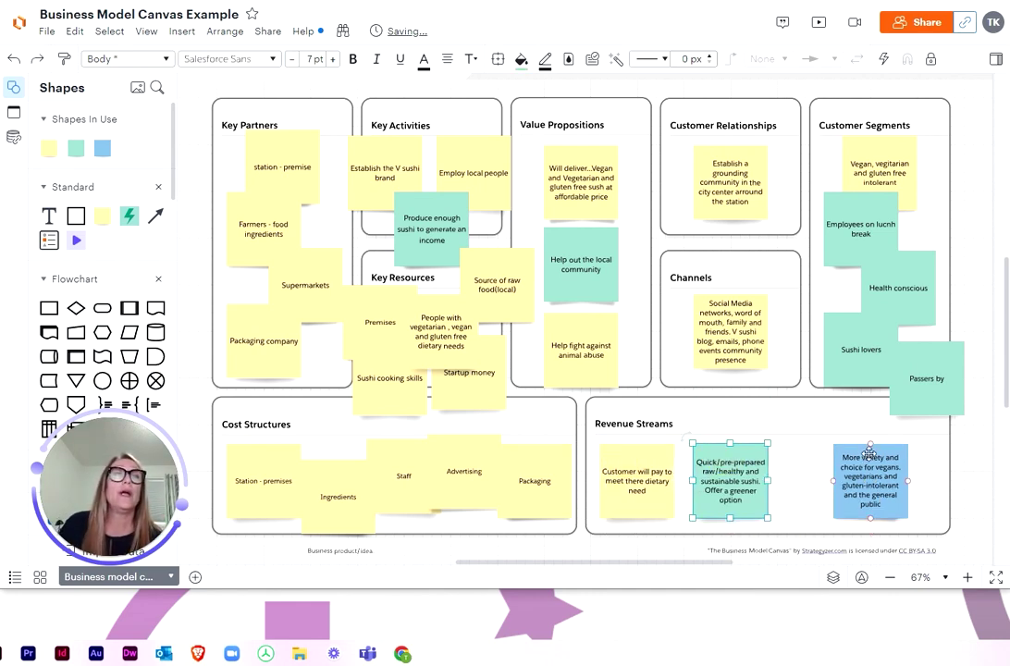
{"action": "left_click_drag", "start_coordinate": [868, 453], "coordinate": [821, 454]}
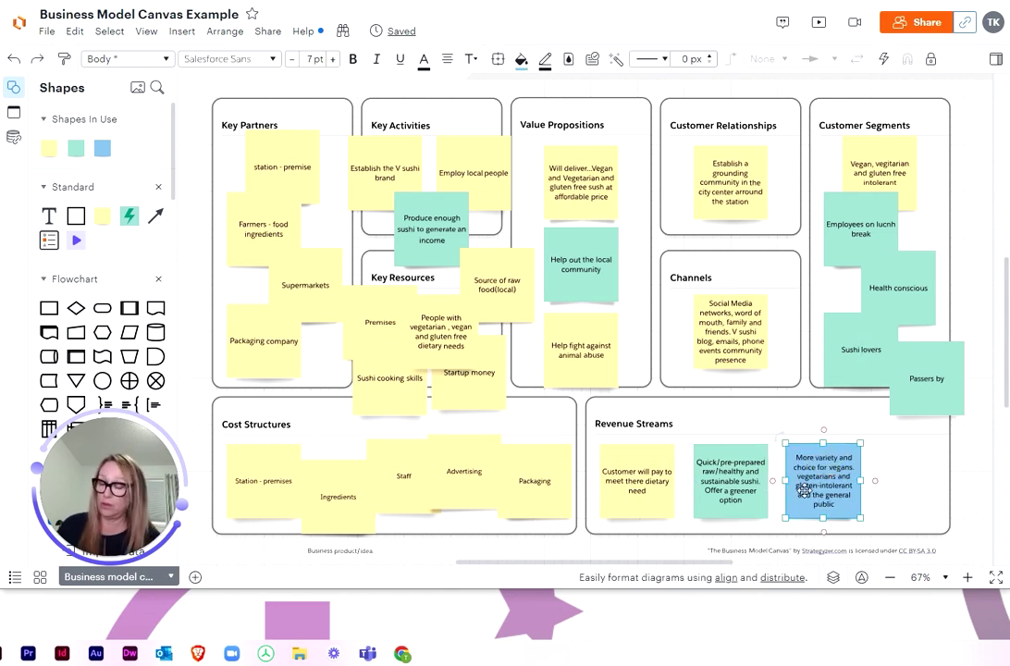
Add a second blue note reading "Expansion into other stations" at the right end of the Revenue Streams row
{"action": "left_click_drag", "start_coordinate": [804, 490], "coordinate": [901, 435]}
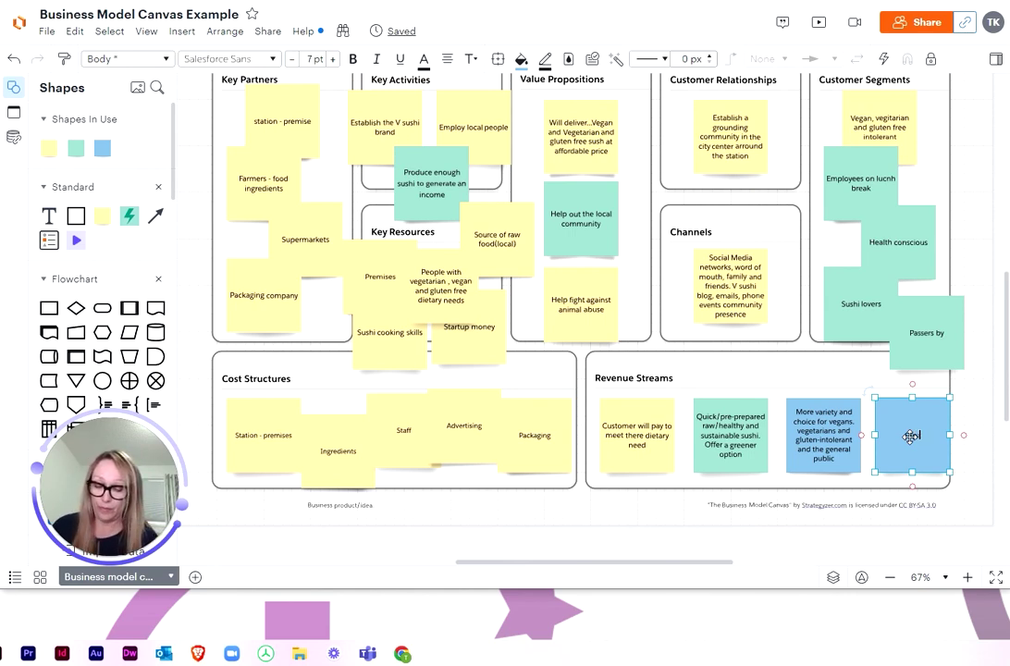
{"action": "type", "text": "Sales"}
{"action": "type", "text": "sion"}
{"action": "type", "text": " into othe"}
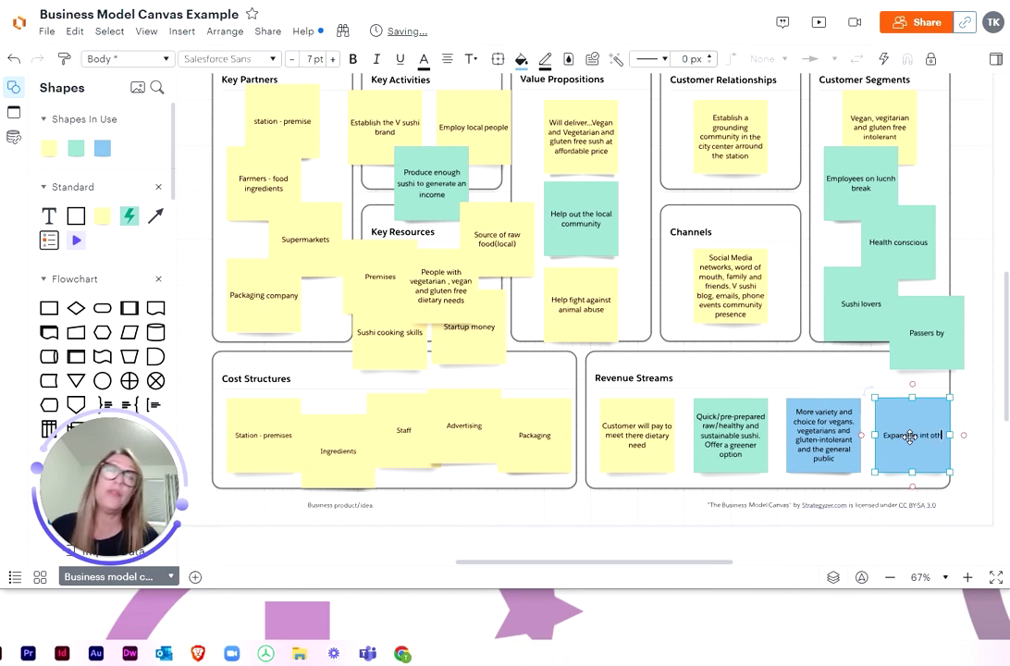
{"action": "type", "text": "r"}
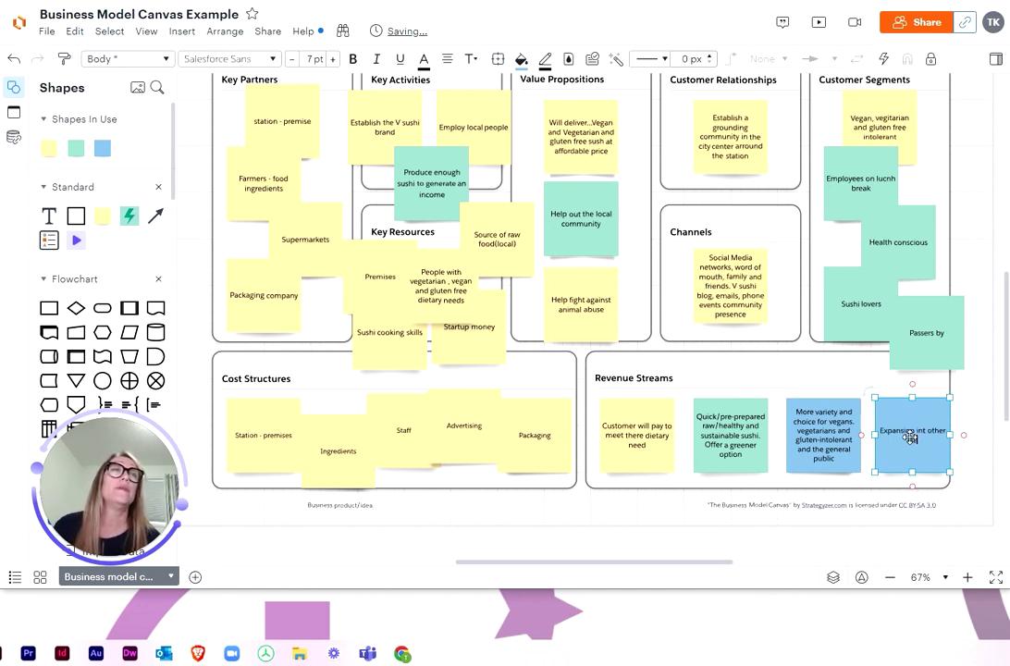
{"action": "type", "text": " stations"}
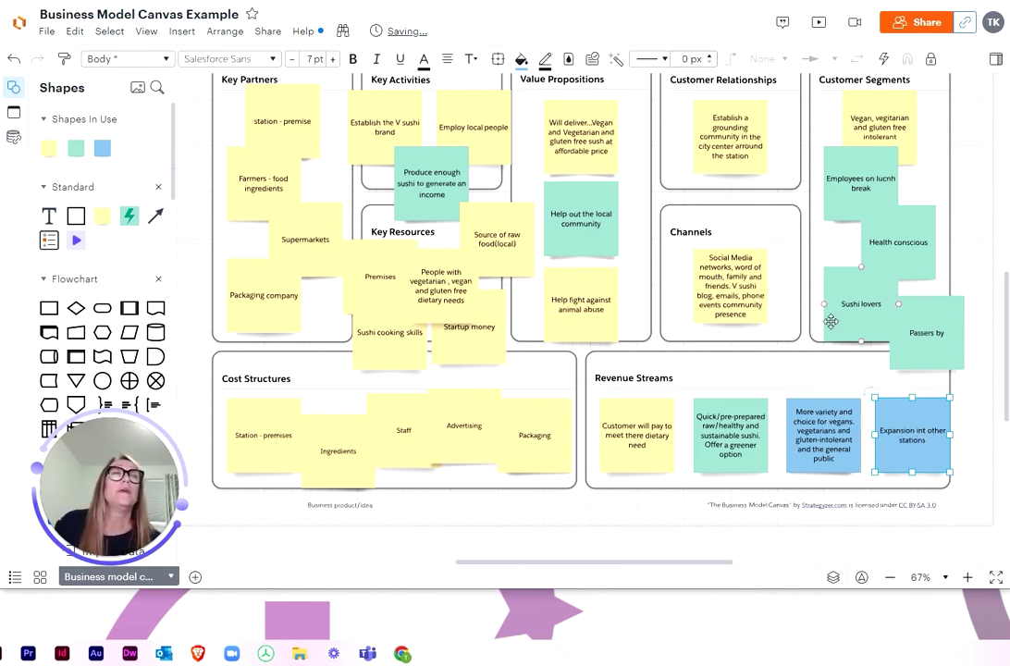
{"action": "key", "text": "Escape"}
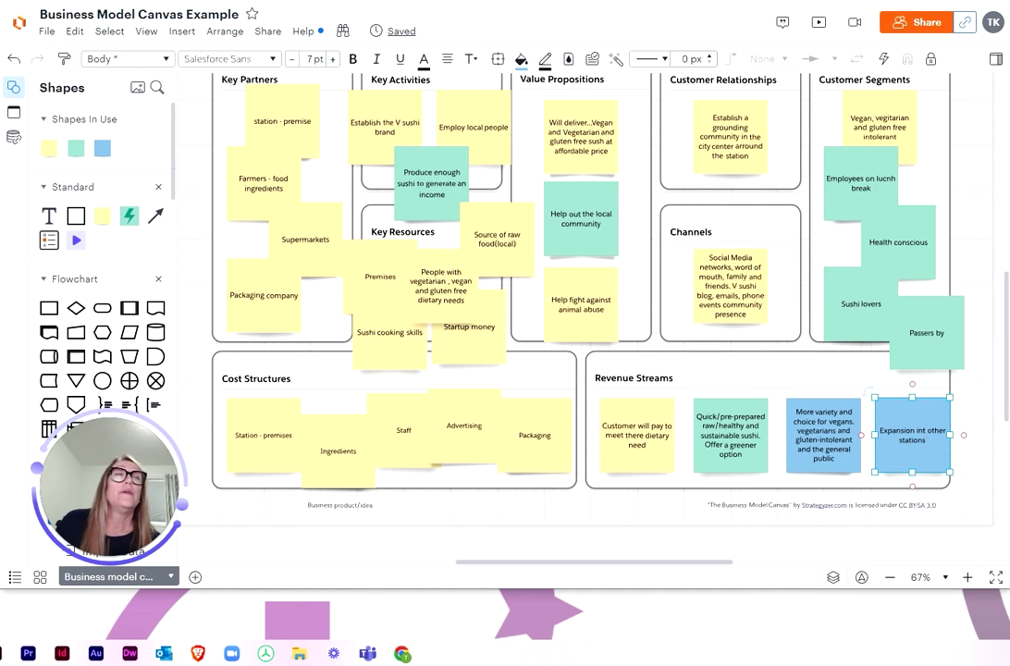
{"action": "type", "text": "o"}
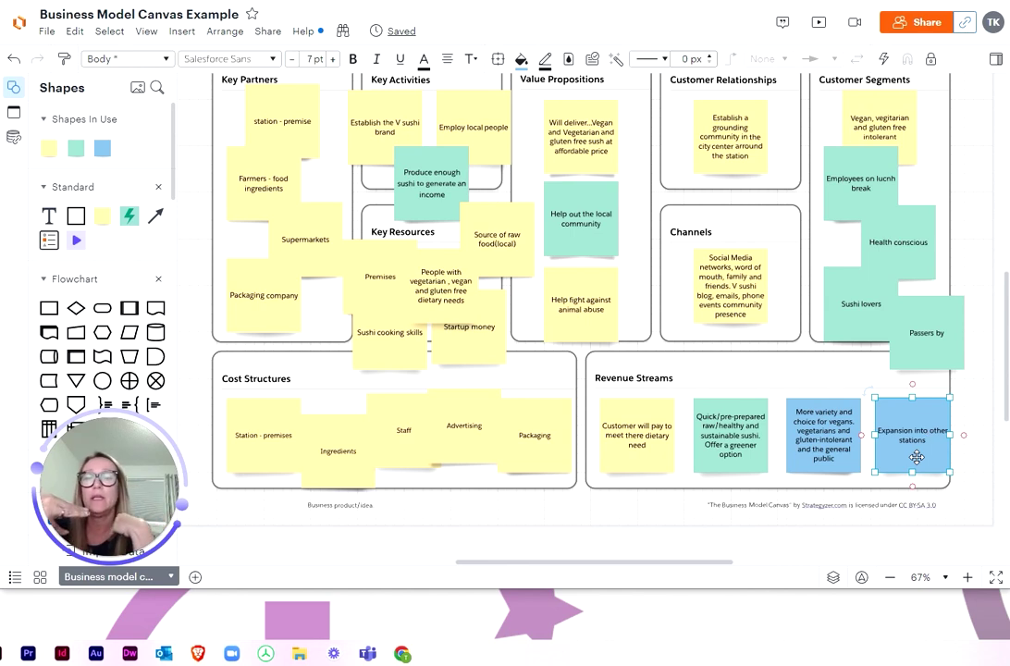
{"action": "double_click", "coordinate": [916, 456]}
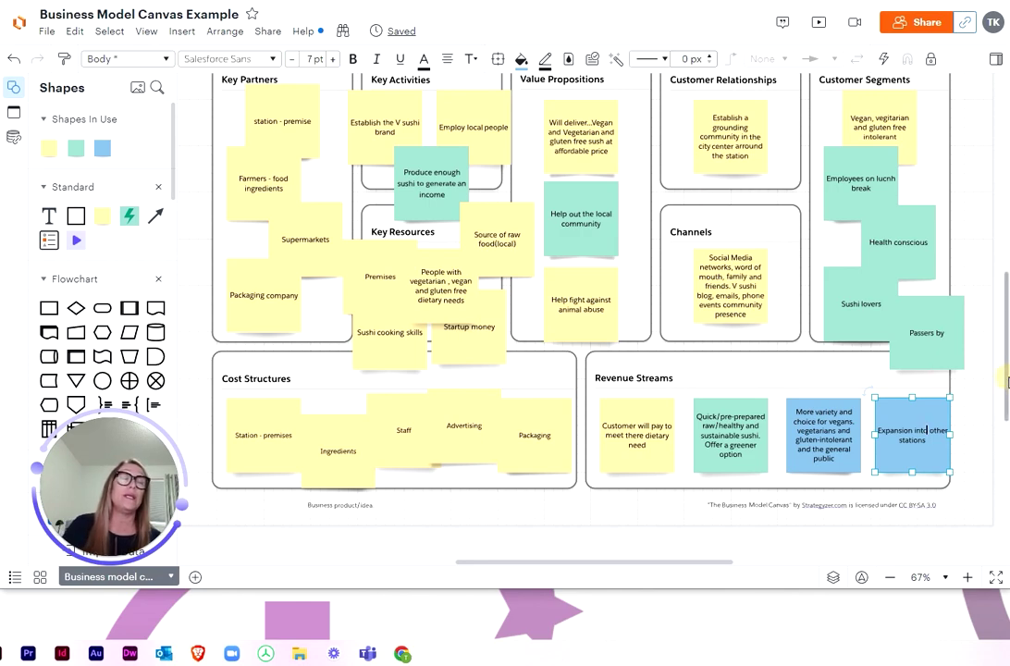
{"action": "scroll", "coordinate": [1004, 365], "scroll_direction": "up", "scroll_amount": 1}
{"action": "scroll", "coordinate": [1004, 365], "scroll_direction": "up", "scroll_amount": 3}
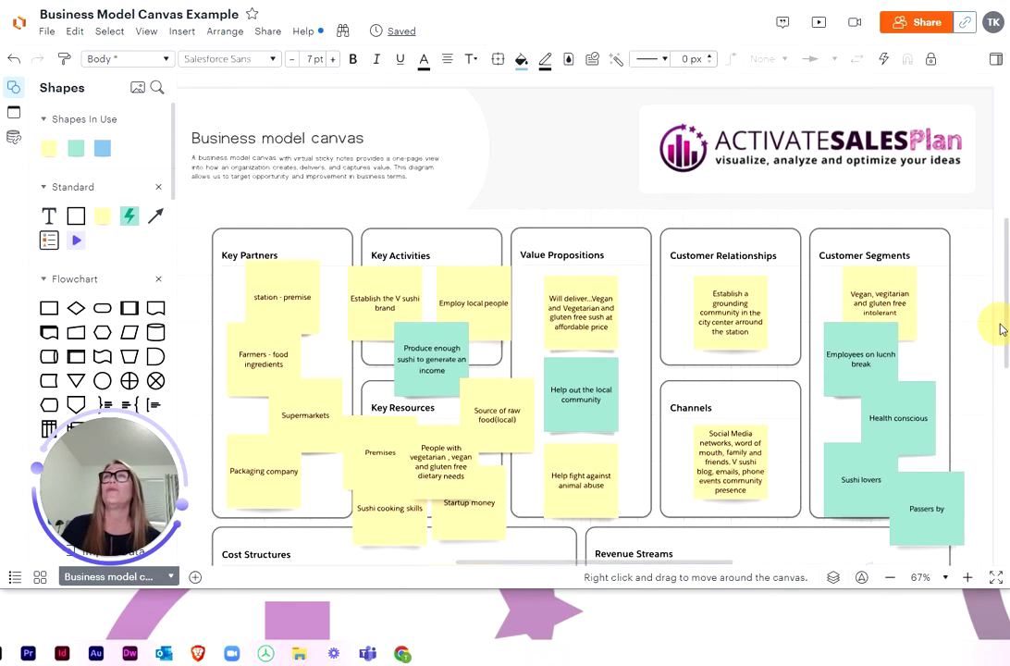
{"action": "scroll", "coordinate": [1001, 329], "scroll_direction": "down", "scroll_amount": 4}
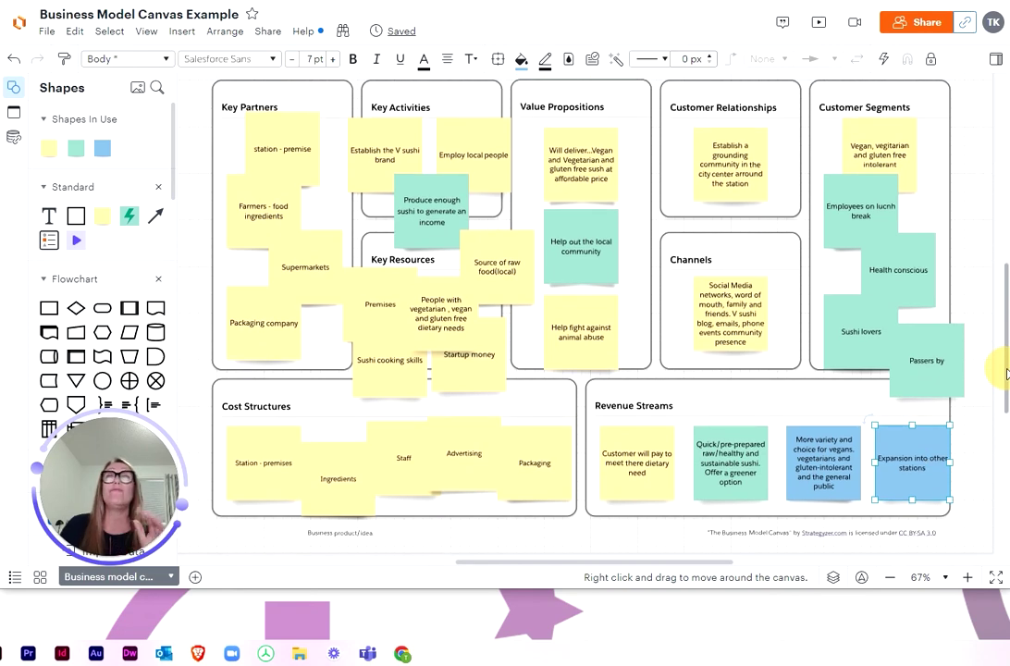